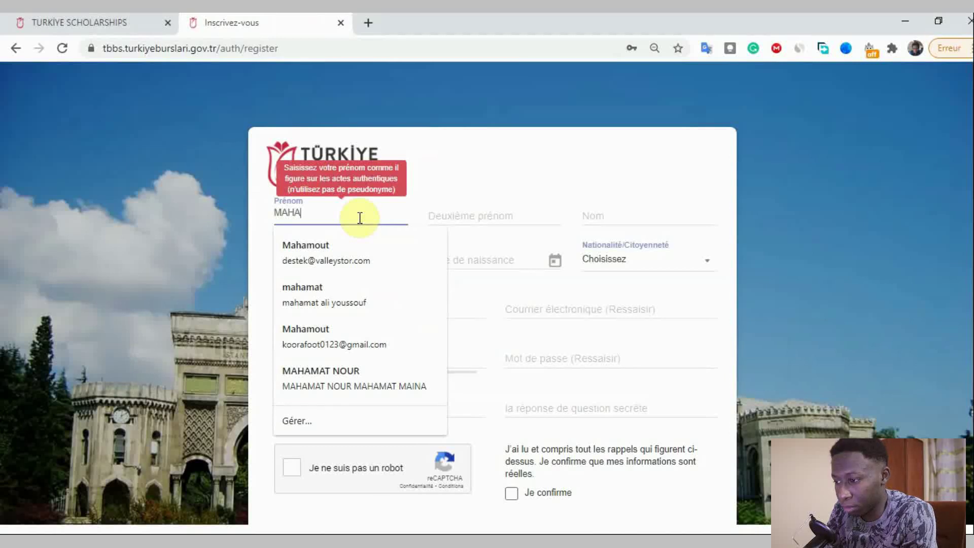
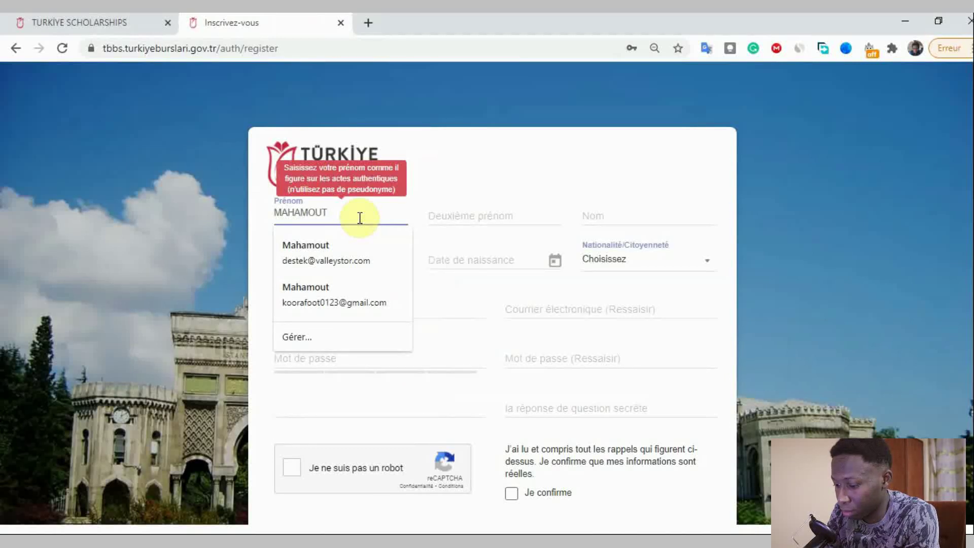
- Enter the applicant's first, middle and last names and set the sex to Homme
{"action": "key", "text": "Tab"}
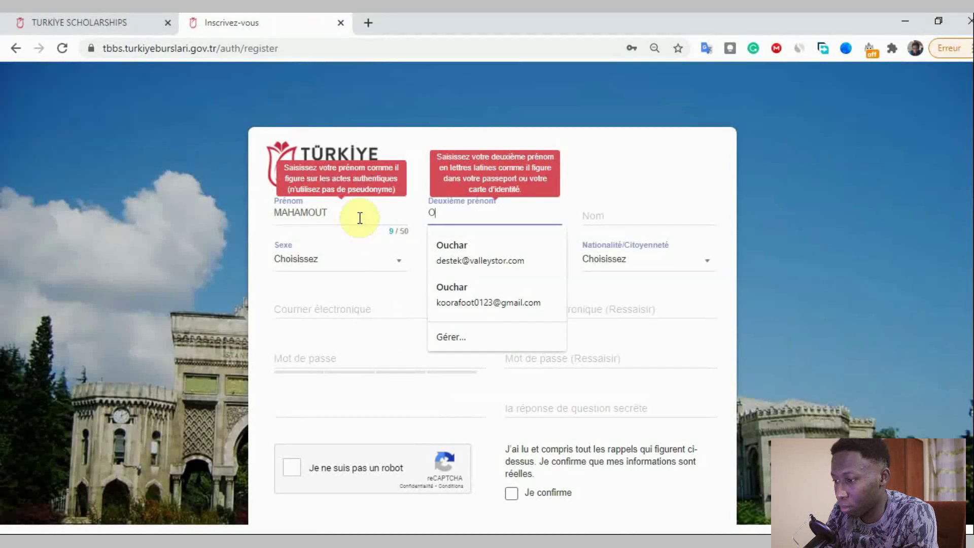
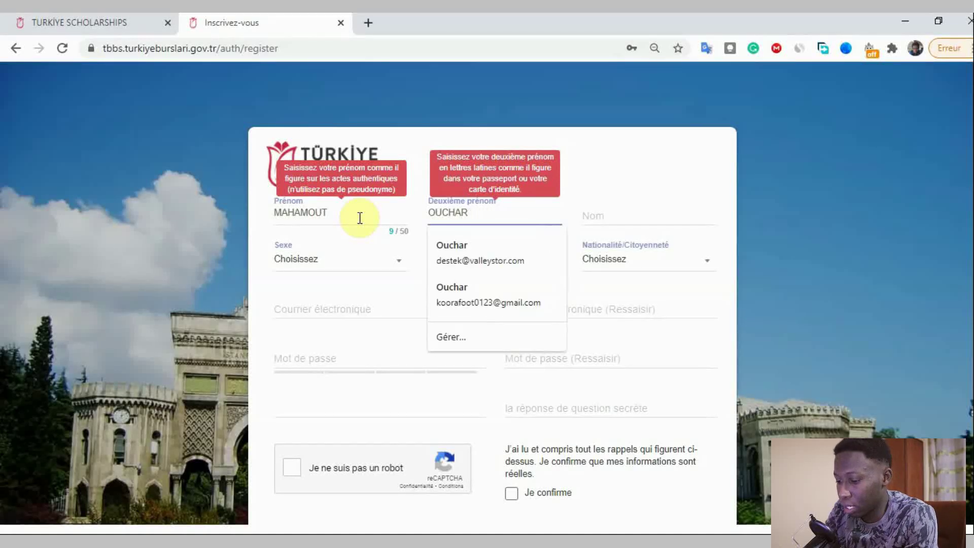
{"action": "left_click", "coordinate": [628, 212]}
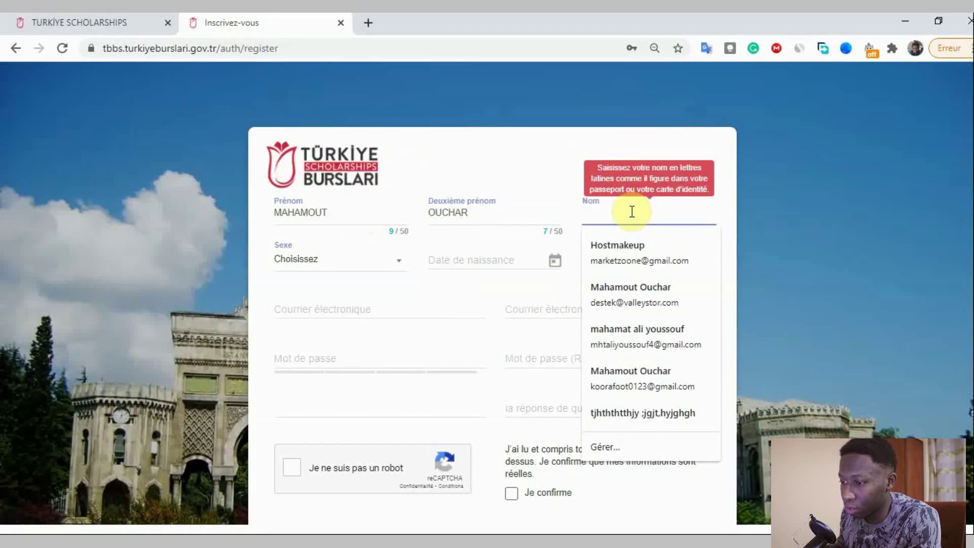
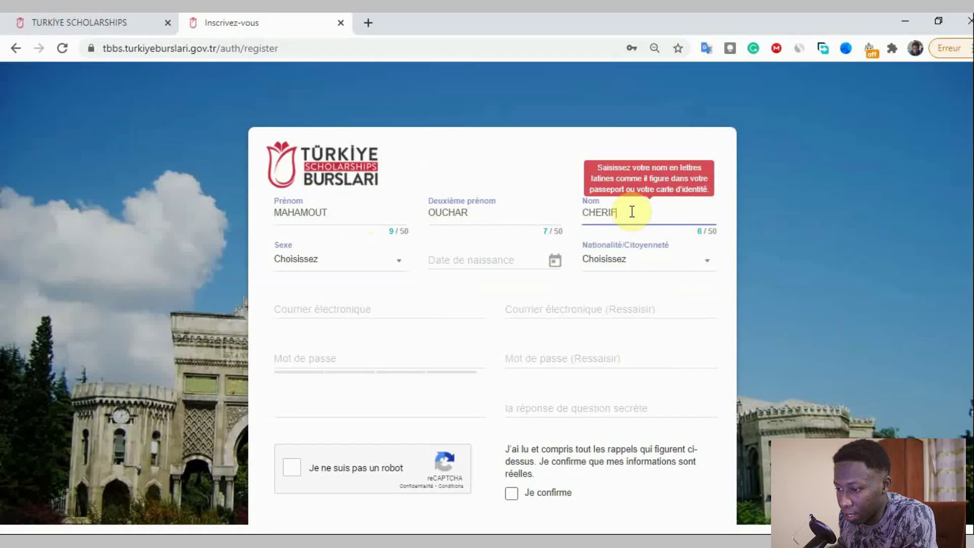
{"action": "left_click", "coordinate": [336, 265]}
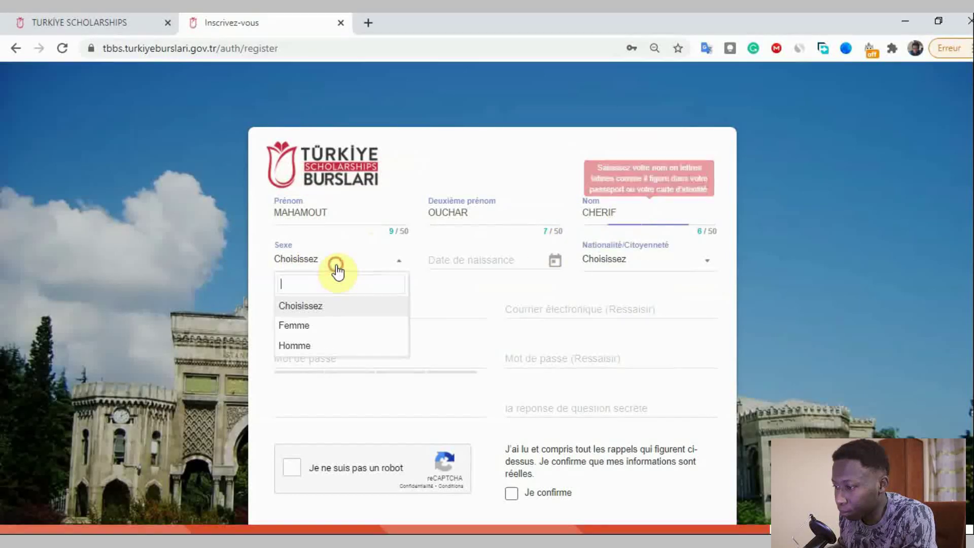
{"action": "left_click", "coordinate": [339, 347]}
{"action": "left_click", "coordinate": [450, 259]}
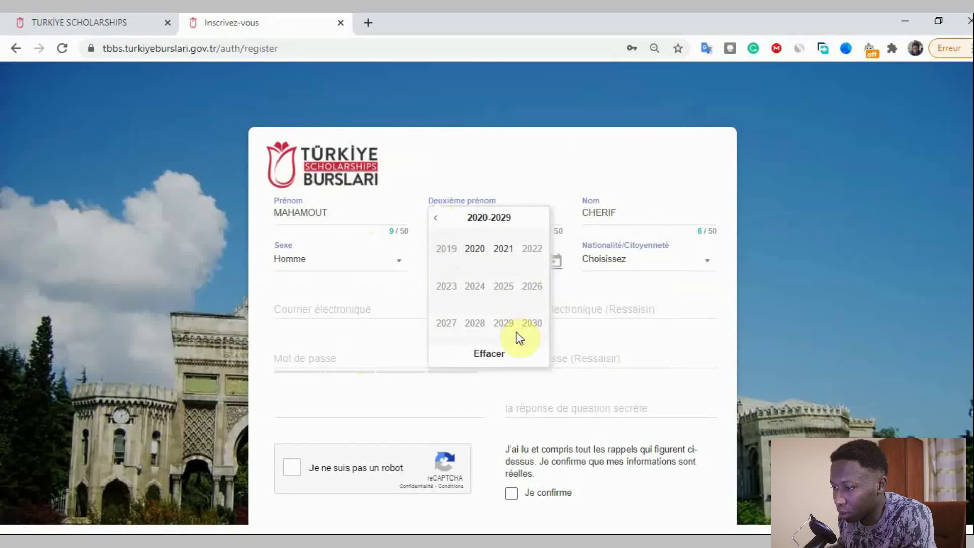
{"action": "left_click", "coordinate": [435, 218]}
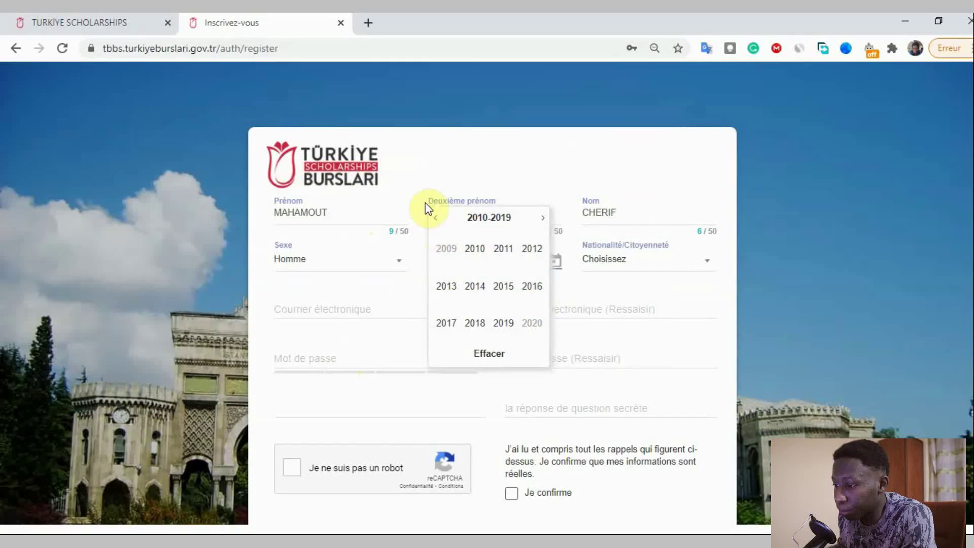
{"action": "left_click", "coordinate": [436, 221]}
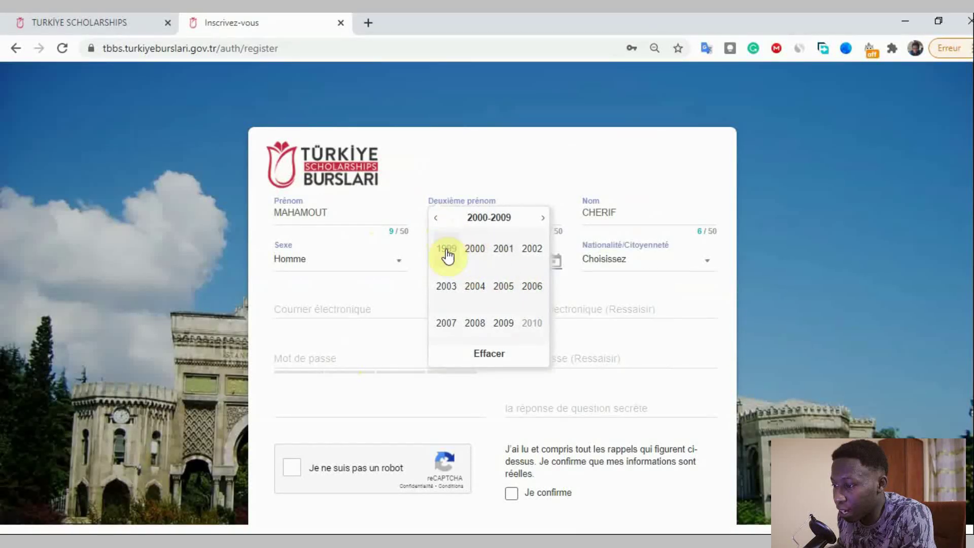
{"action": "left_click", "coordinate": [446, 250]}
{"action": "left_click", "coordinate": [543, 219]}
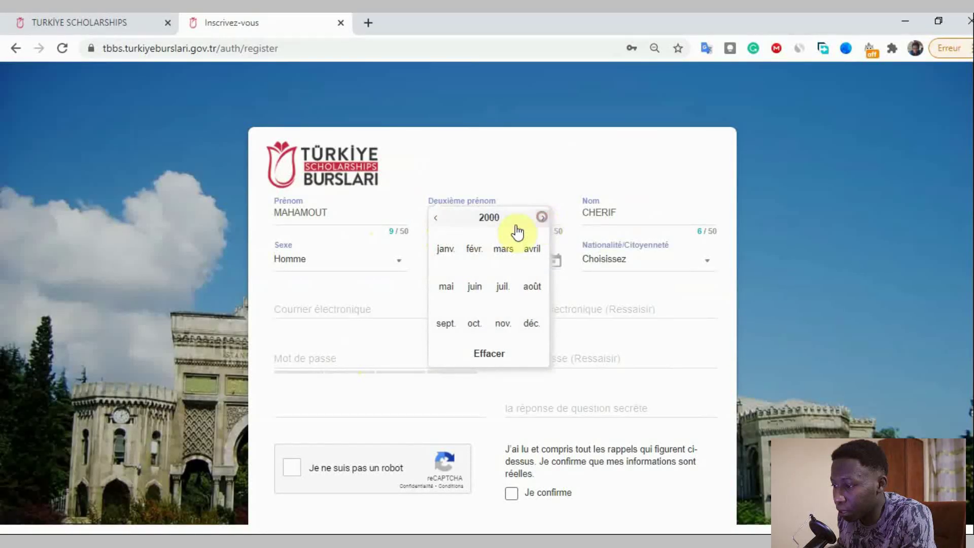
{"action": "left_click", "coordinate": [434, 222]}
{"action": "left_click", "coordinate": [543, 219]}
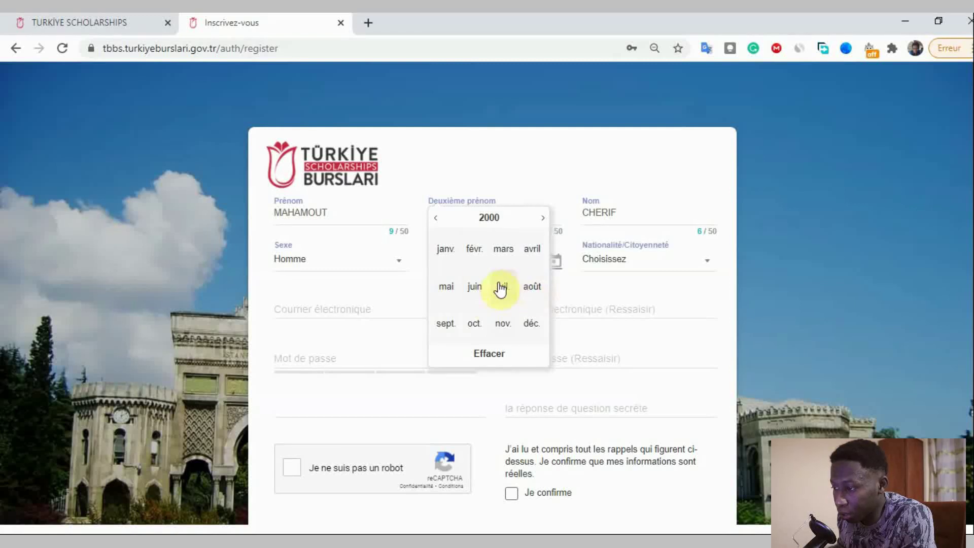
{"action": "left_click", "coordinate": [474, 287]}
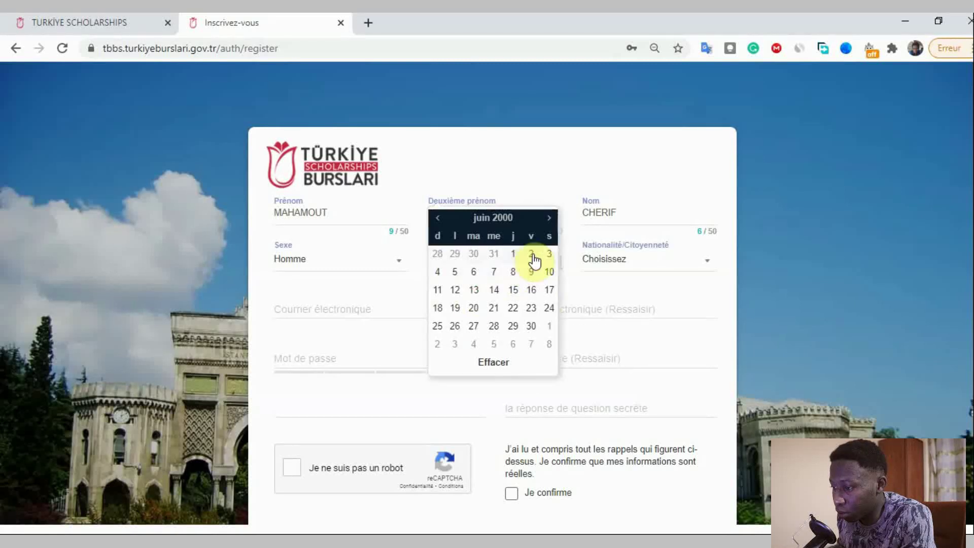
{"action": "left_click", "coordinate": [495, 271]}
- Search the nationality list for 'cha' and choose Chad
{"action": "left_click", "coordinate": [628, 263]}
{"action": "scroll", "coordinate": [648, 323], "scroll_direction": "down", "scroll_amount": 6}
{"action": "type", "text": "t"}
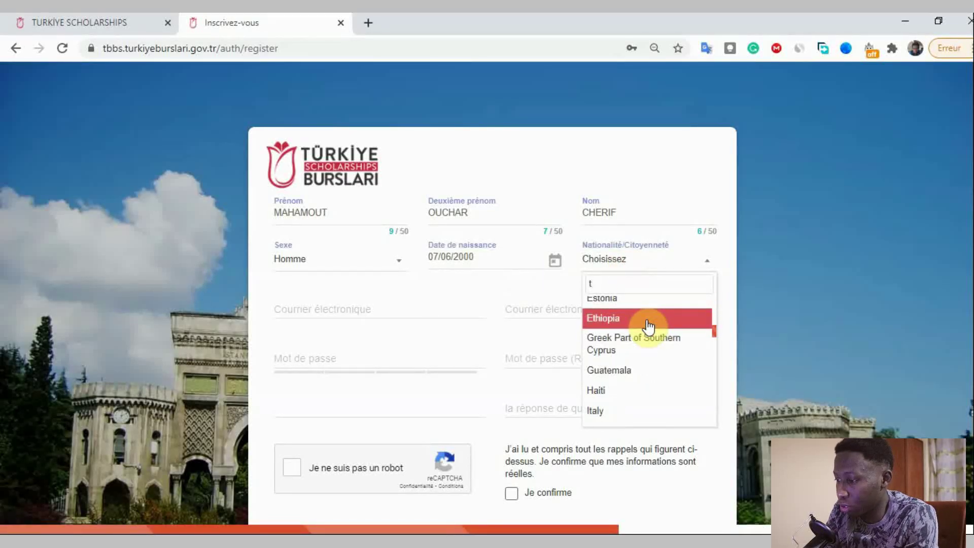
{"action": "type", "text": "c"}
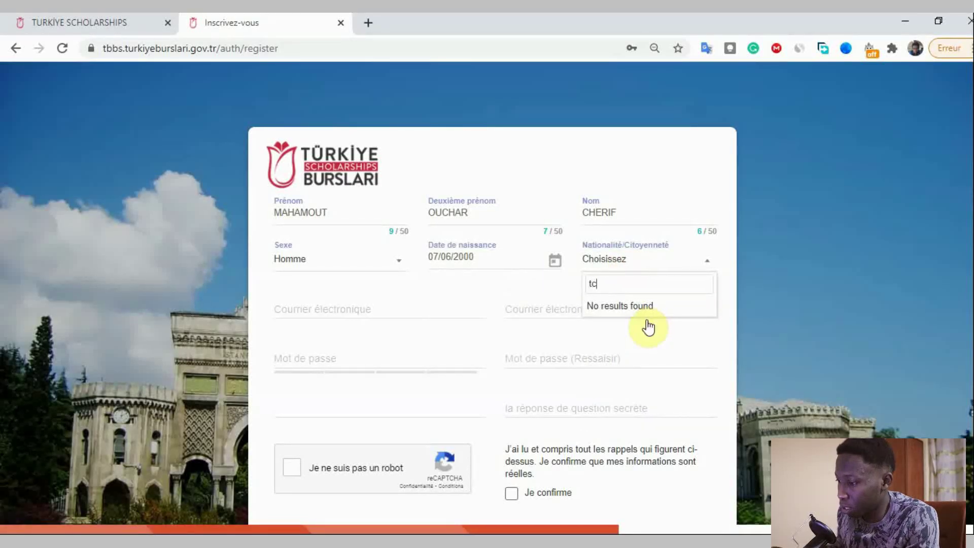
{"action": "key", "text": "BackSpace"}
{"action": "key", "text": "BackSpace"}
{"action": "type", "text": "cha"}
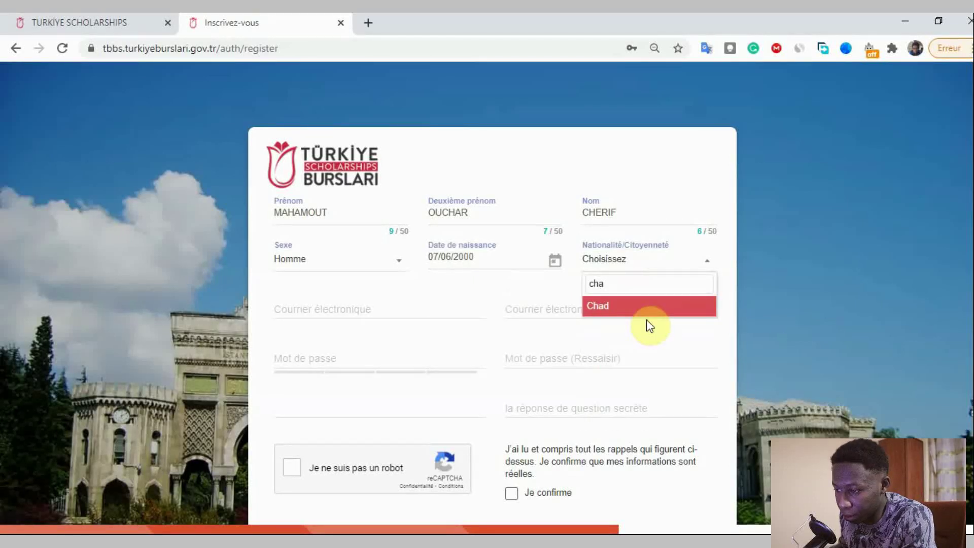
{"action": "left_click", "coordinate": [633, 307]}
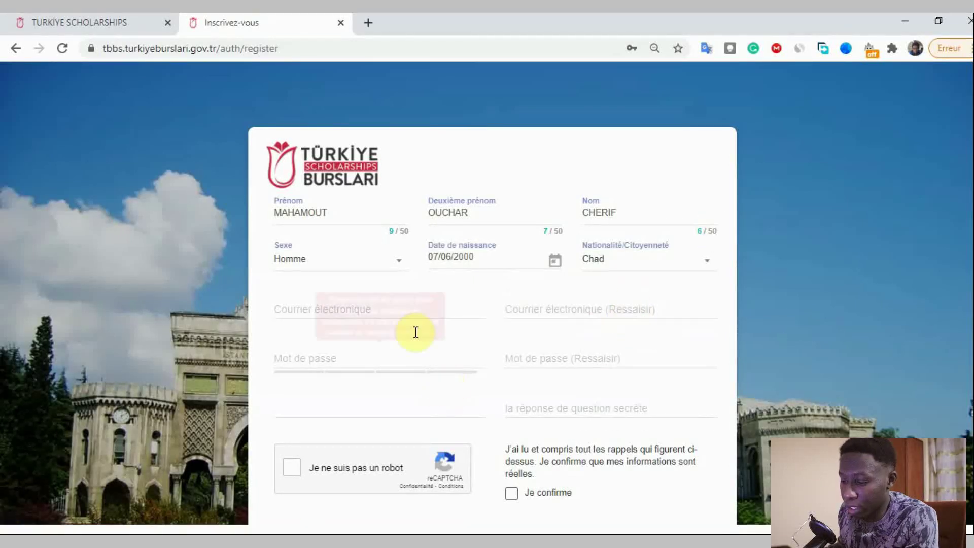
- Enter the account e-mail address and tick Je confirme
{"action": "left_click", "coordinate": [409, 316]}
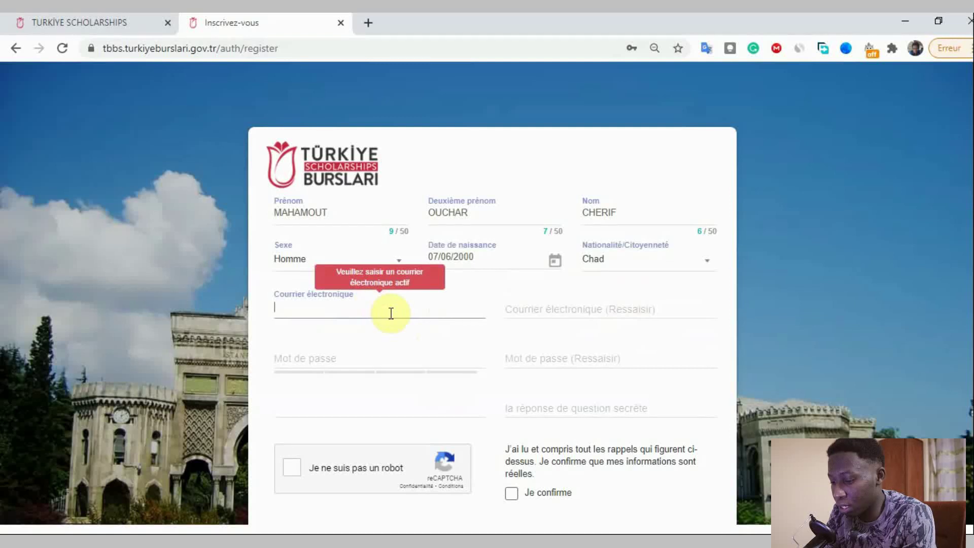
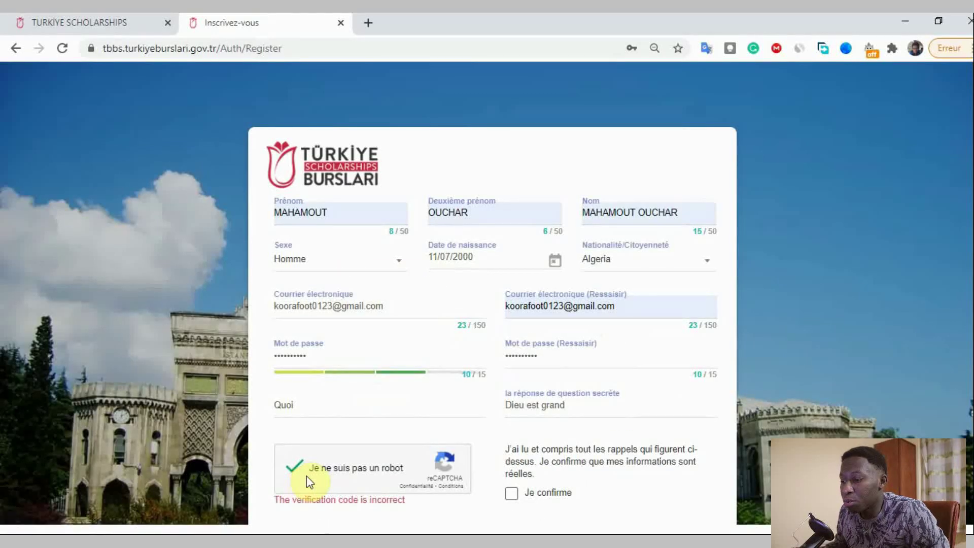
{"action": "left_click", "coordinate": [512, 495]}
{"action": "scroll", "coordinate": [646, 459], "scroll_direction": "down", "scroll_amount": 3}
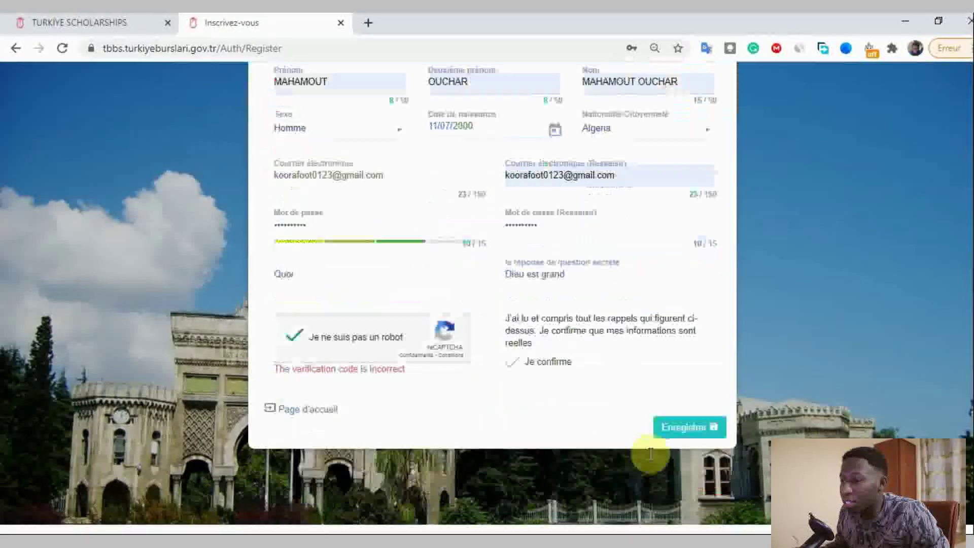
- Submit the registration with Enregistrer, confirming the names and nationality in the Attention dialog
{"action": "left_click", "coordinate": [670, 430]}
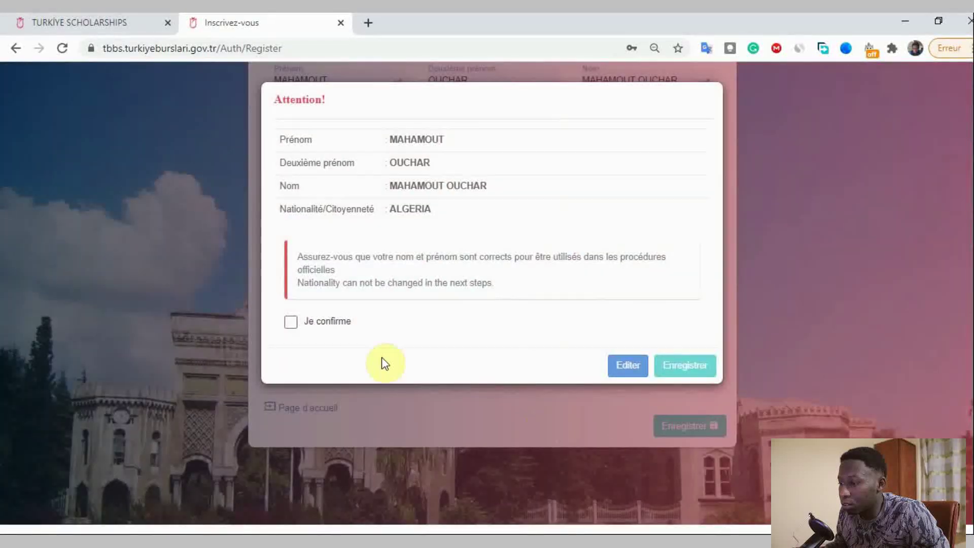
{"action": "left_click", "coordinate": [352, 324]}
{"action": "left_click", "coordinate": [674, 369]}
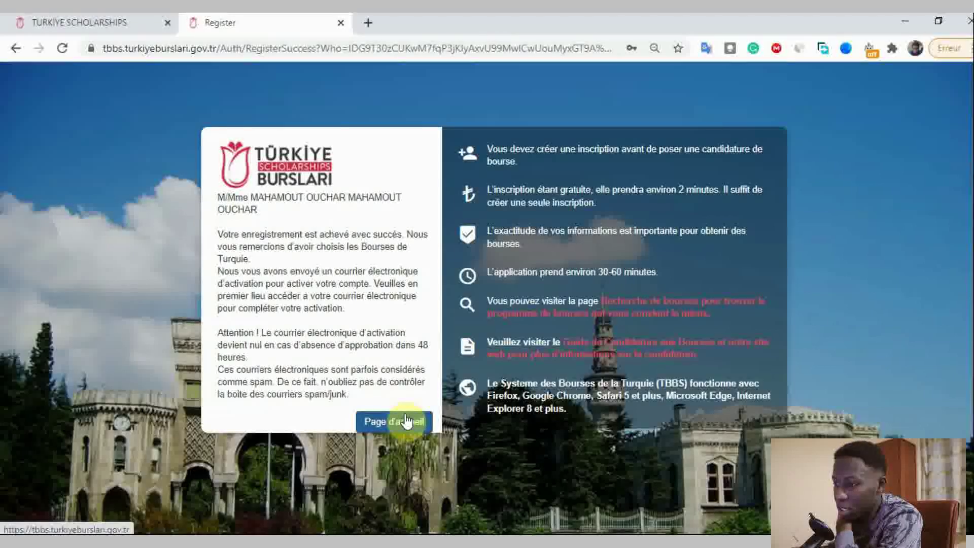
- From the home page, sign in with the new account's e-mail and password
{"action": "left_click", "coordinate": [408, 420]}
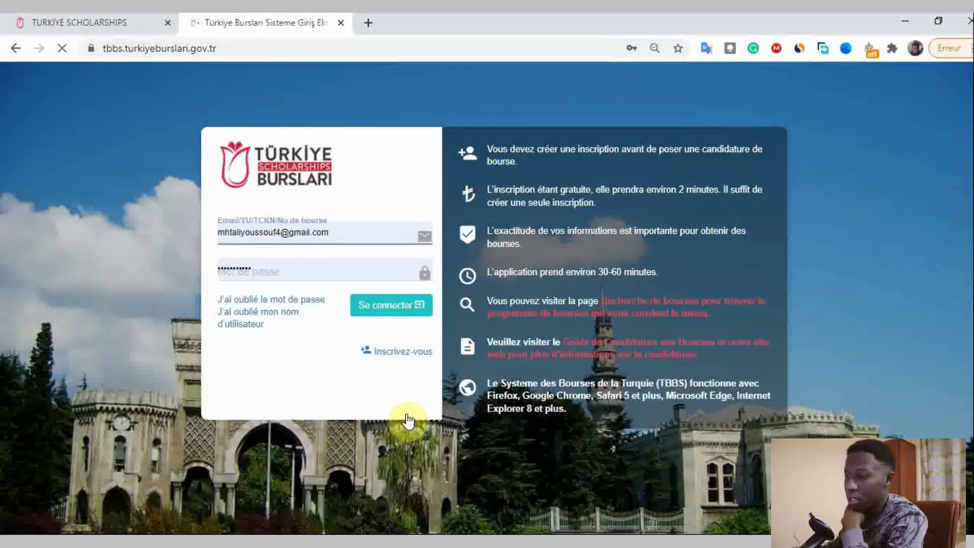
{"action": "left_click", "coordinate": [274, 230]}
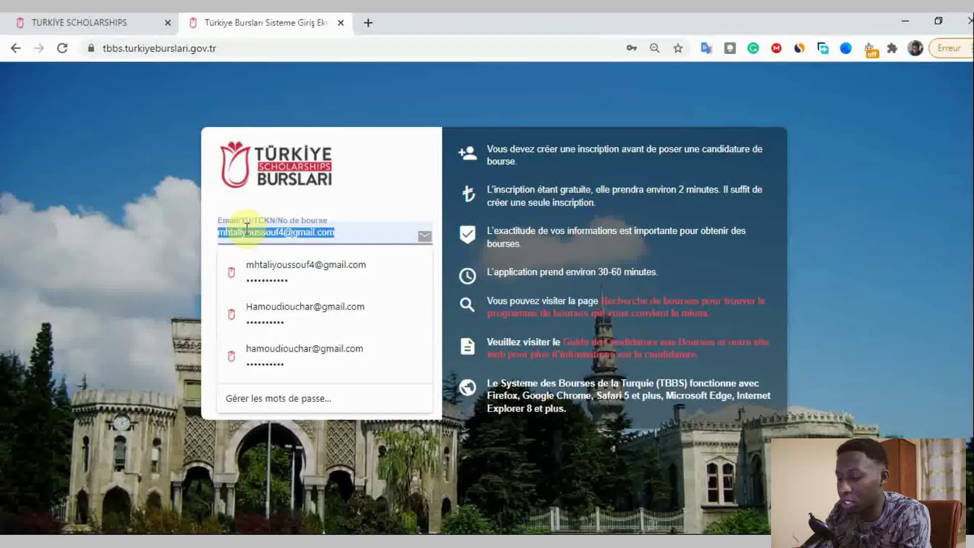
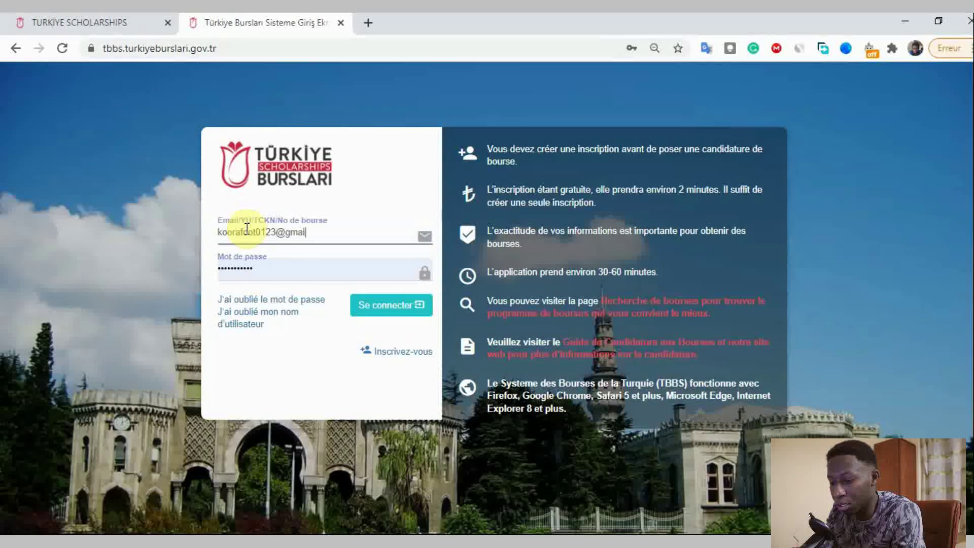
{"action": "key", "text": "Tab"}
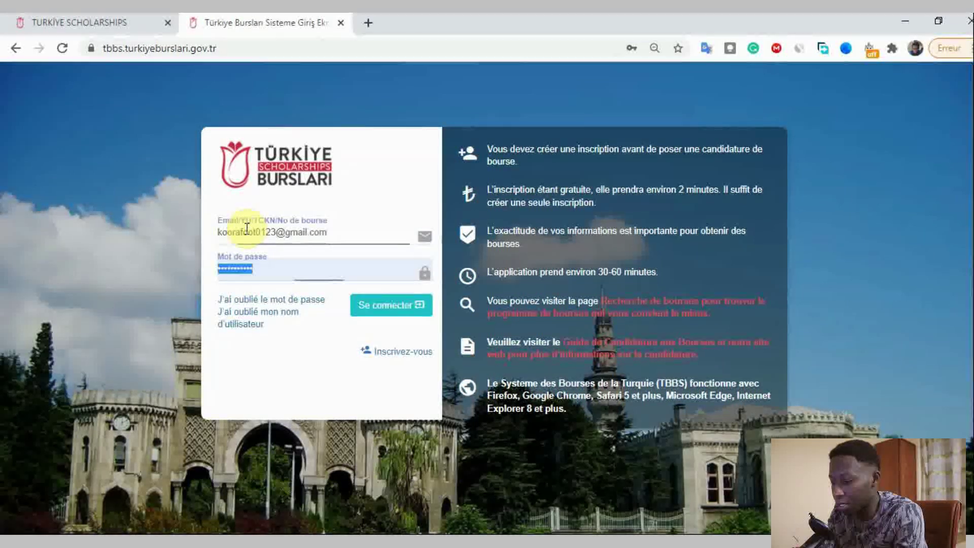
{"action": "type", "text": "•"}
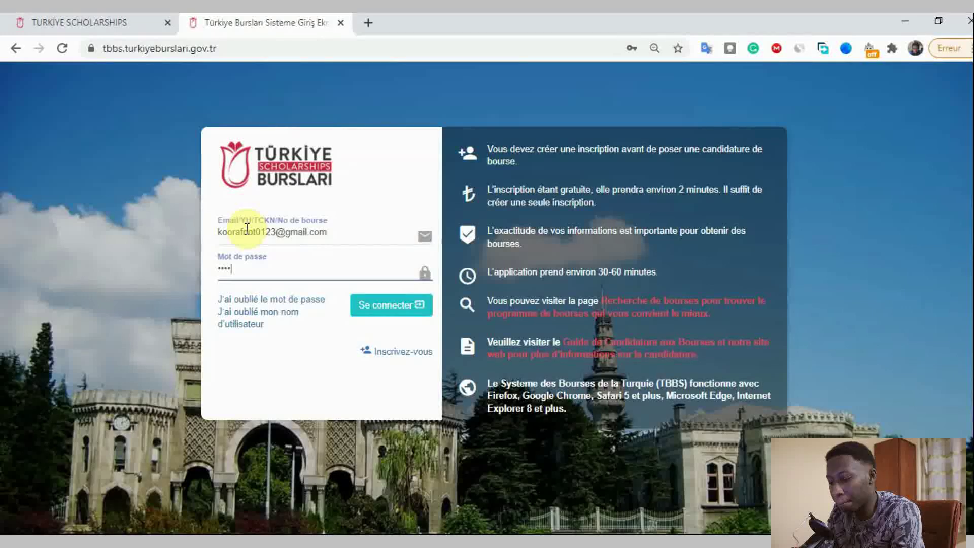
{"action": "type", "text": "•••••••••"}
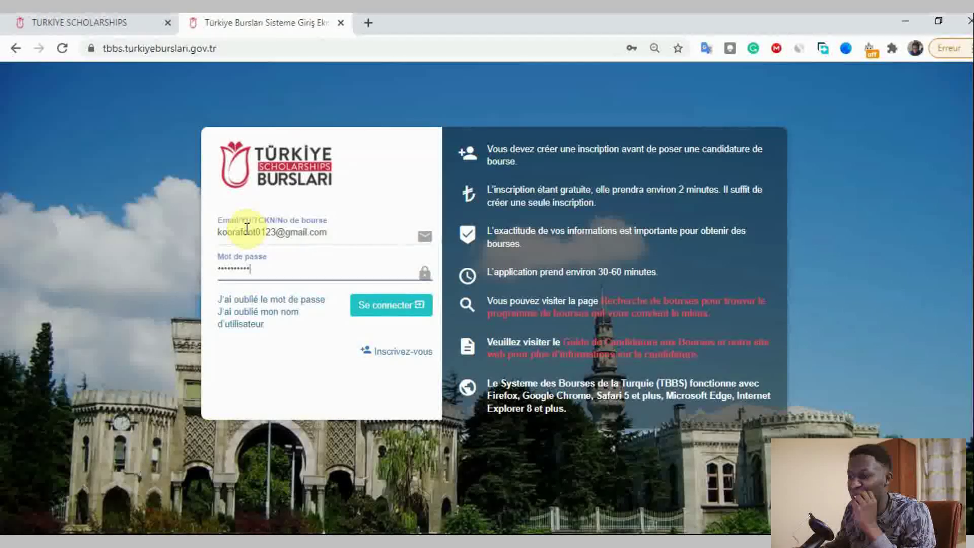
{"action": "left_click", "coordinate": [425, 307]}
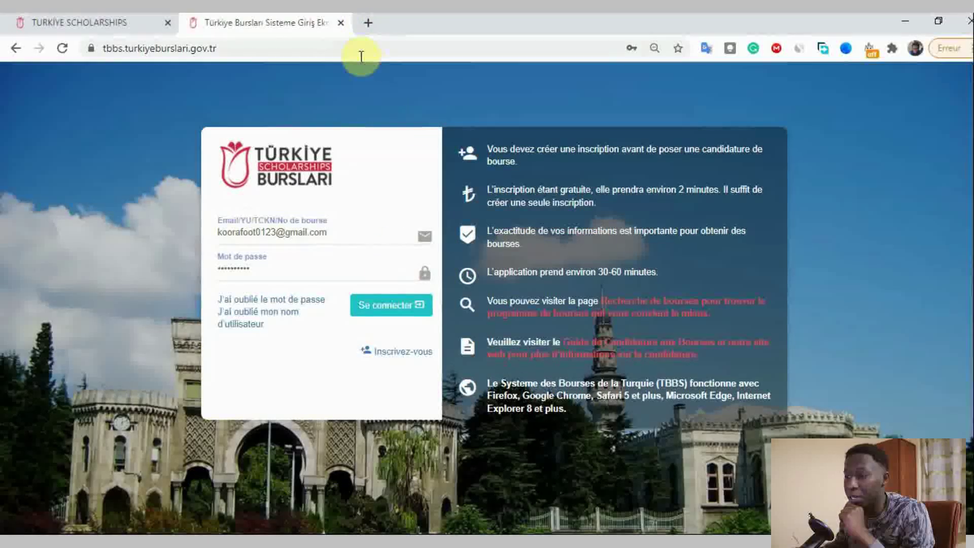
- In a new tab, open the 'Aktivasyon Bilgisi' email in Gmail and follow its 'tıklayınız' activation link
{"action": "left_click", "coordinate": [370, 23]}
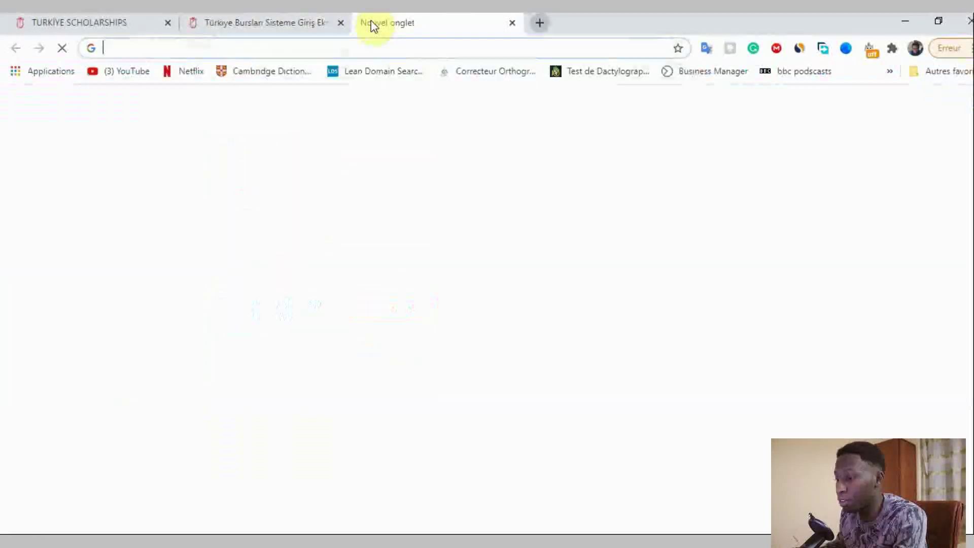
{"action": "left_click", "coordinate": [528, 380]}
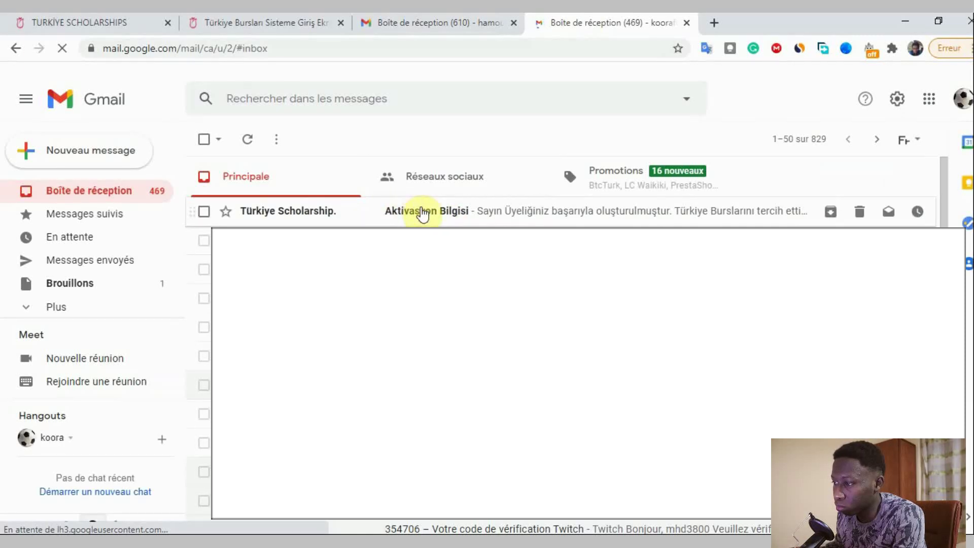
{"action": "left_click", "coordinate": [452, 214]}
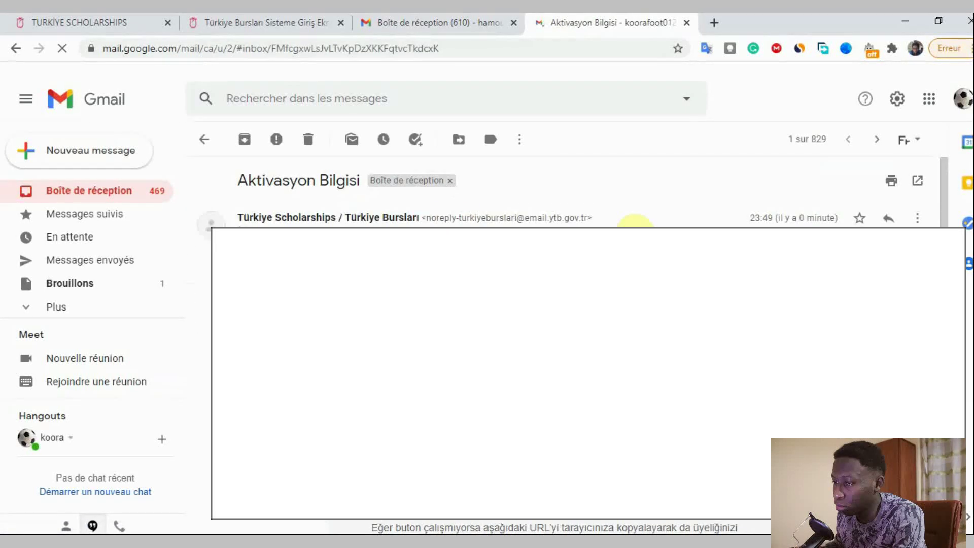
{"action": "scroll", "coordinate": [632, 219], "scroll_direction": "down", "scroll_amount": 3}
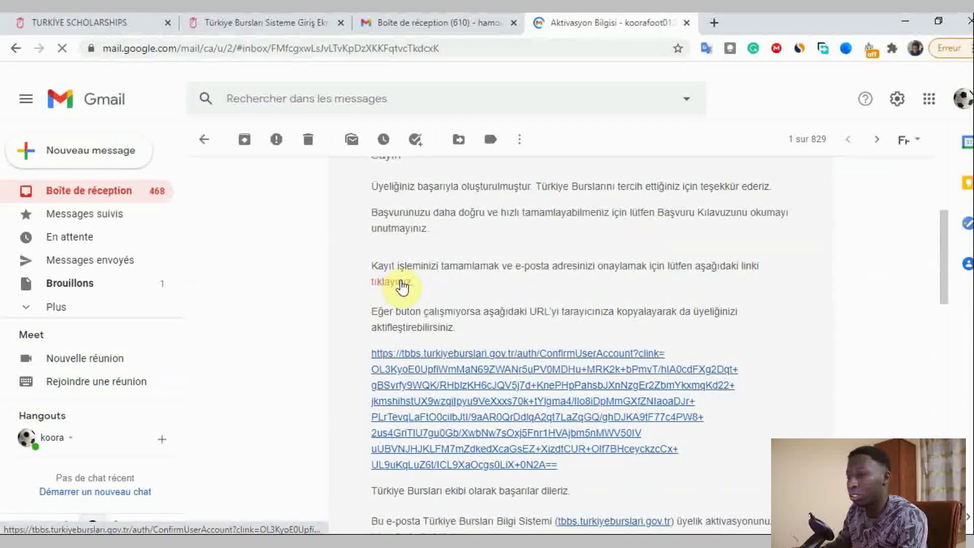
{"action": "scroll", "coordinate": [680, 328], "scroll_direction": "up", "scroll_amount": 4}
{"action": "scroll", "coordinate": [682, 326], "scroll_direction": "down", "scroll_amount": 2}
{"action": "scroll", "coordinate": [682, 326], "scroll_direction": "down", "scroll_amount": 2}
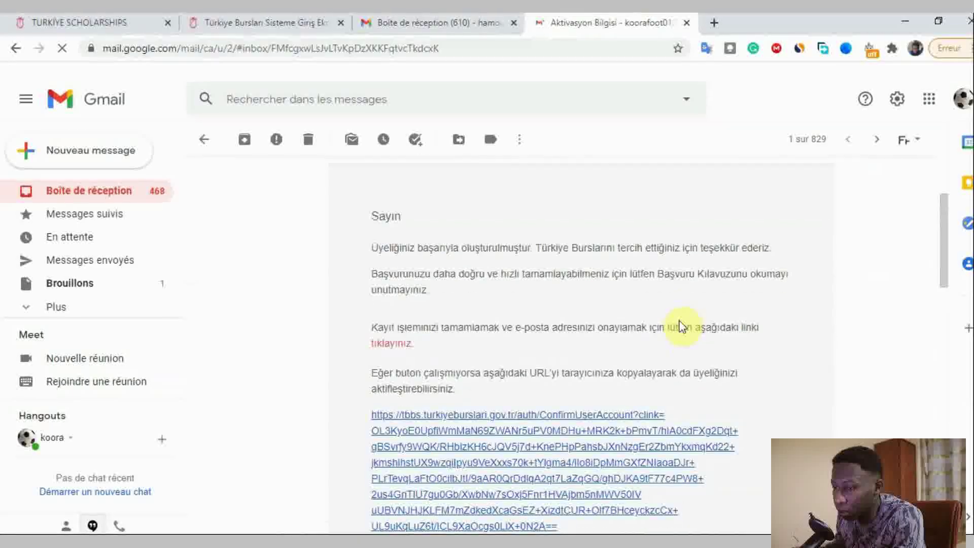
{"action": "scroll", "coordinate": [681, 326], "scroll_direction": "up", "scroll_amount": 2}
{"action": "scroll", "coordinate": [684, 324], "scroll_direction": "down", "scroll_amount": 1}
{"action": "scroll", "coordinate": [450, 313], "scroll_direction": "up", "scroll_amount": 1}
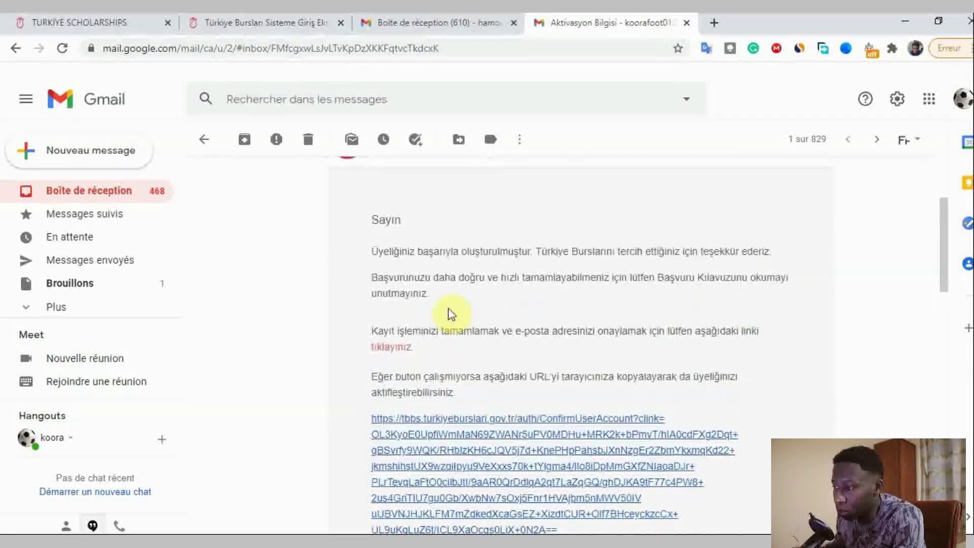
{"action": "left_click", "coordinate": [394, 360]}
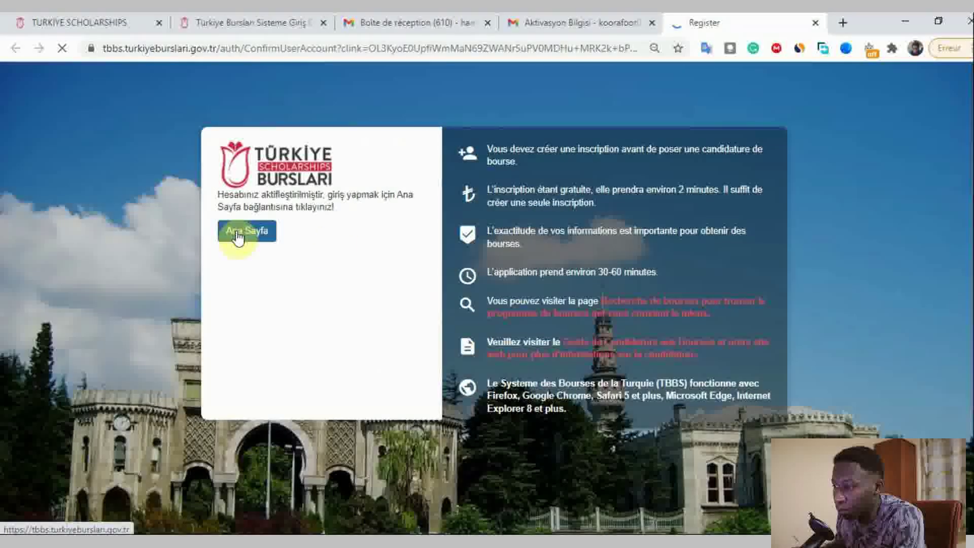
- Attempt to log in from the portal login page with the e-mail and password
{"action": "left_click", "coordinate": [237, 237]}
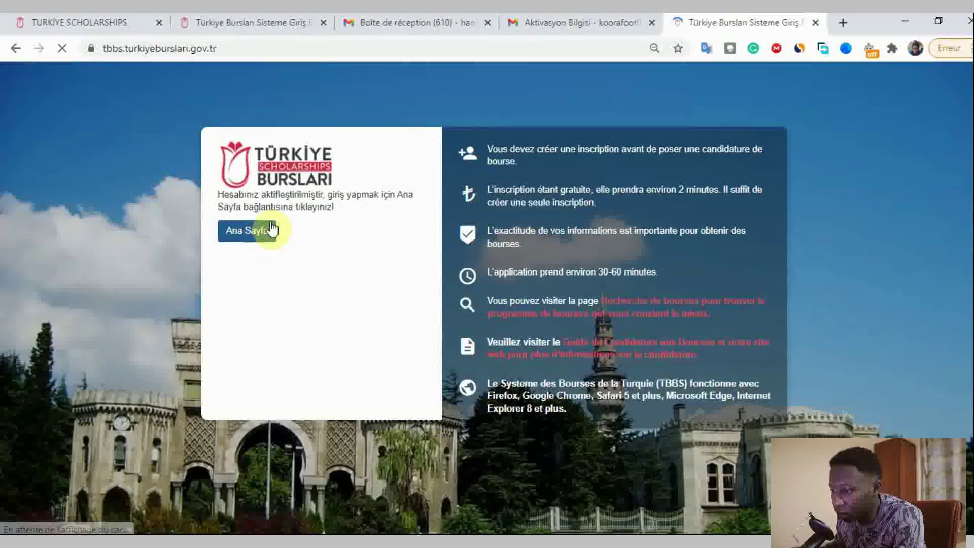
{"action": "triple_click", "coordinate": [320, 248]}
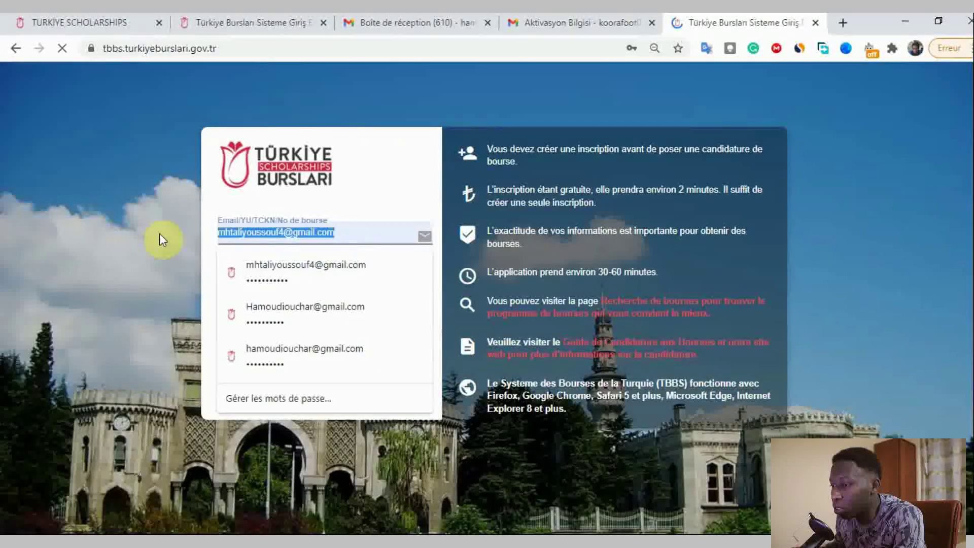
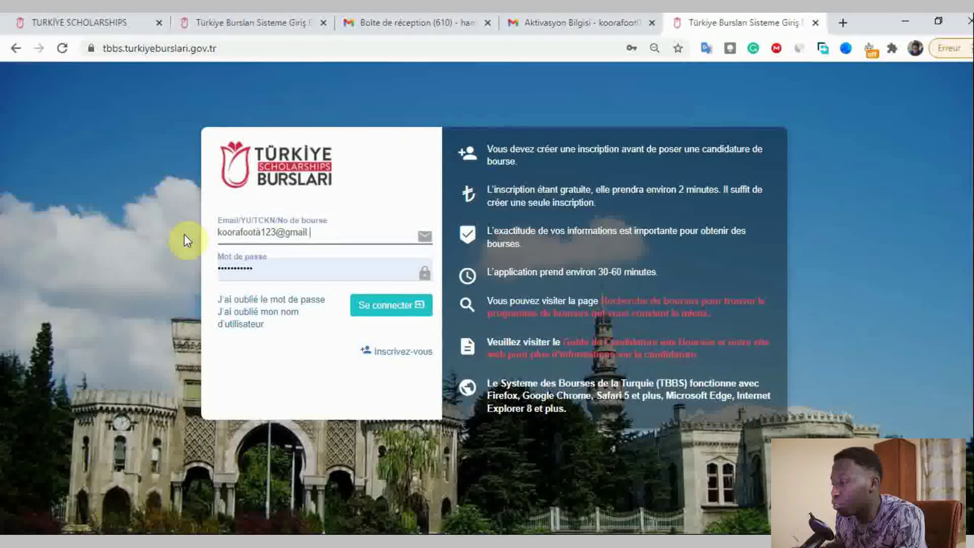
{"action": "key", "text": "Tab"}
{"action": "type", "text": "•••••••"}
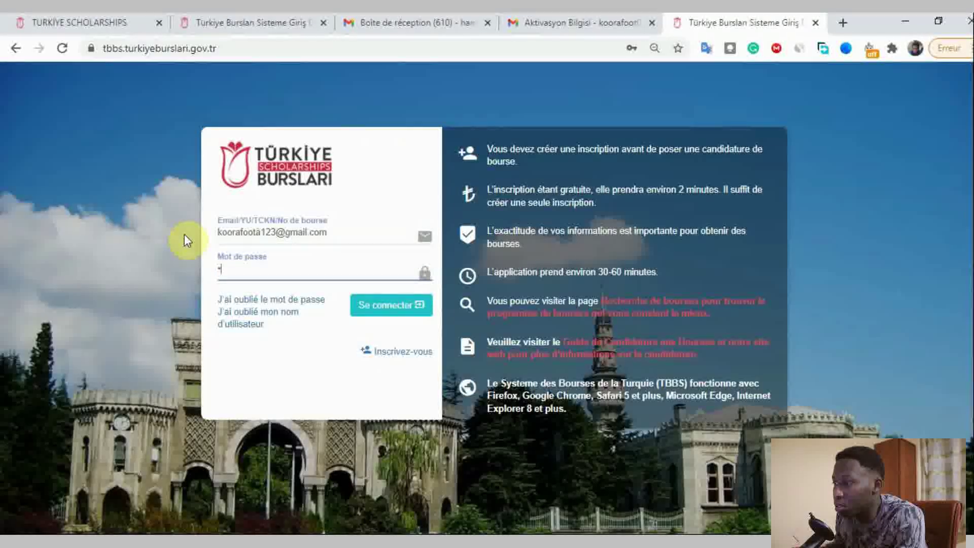
{"action": "type", "text": "•••"}
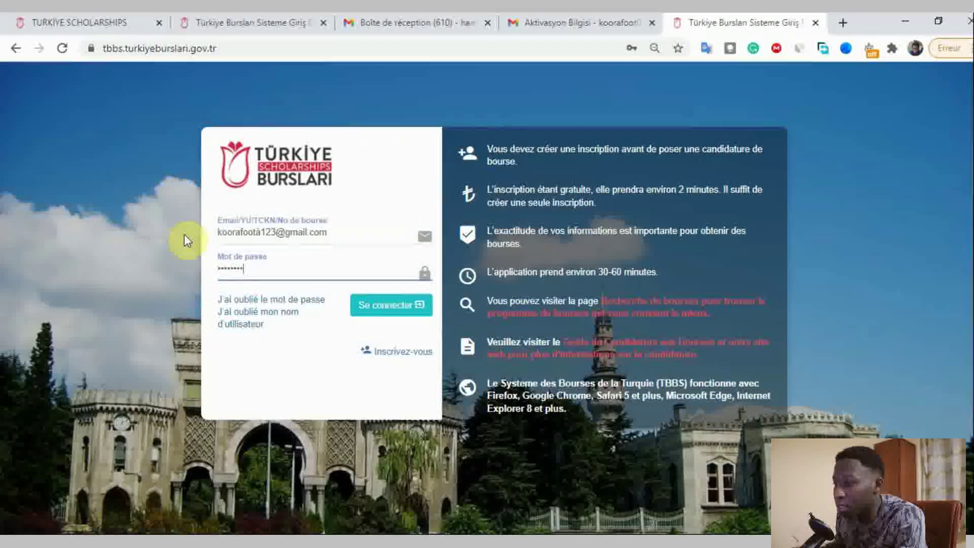
{"action": "left_click", "coordinate": [375, 307]}
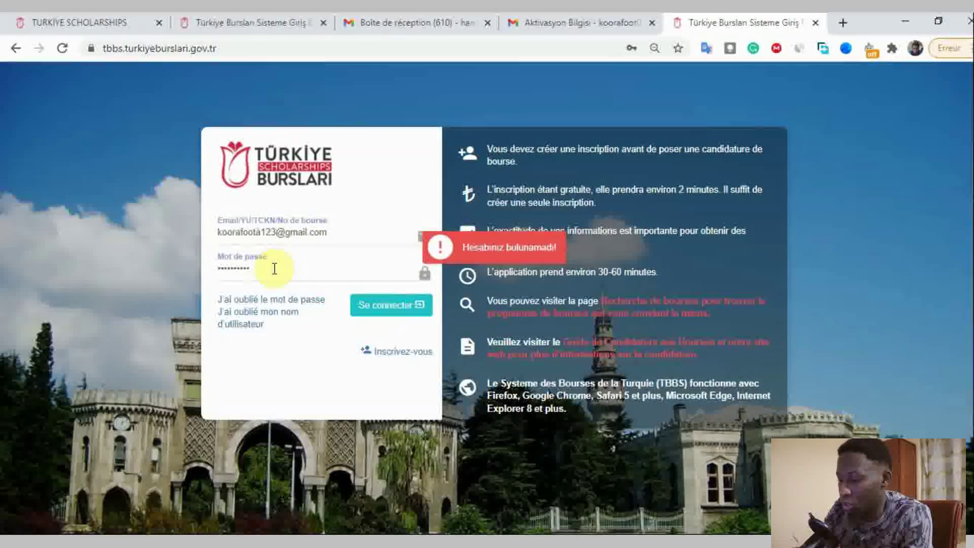
- Correct the mistyped e-mail address and log in again
{"action": "left_click_drag", "start_coordinate": [272, 265], "coordinate": [196, 265]}
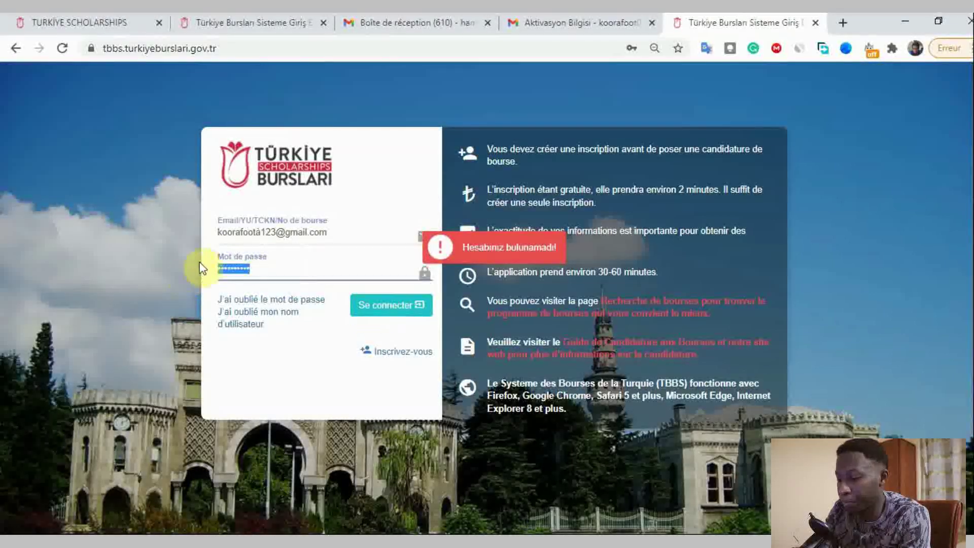
{"action": "left_click", "coordinate": [264, 229]}
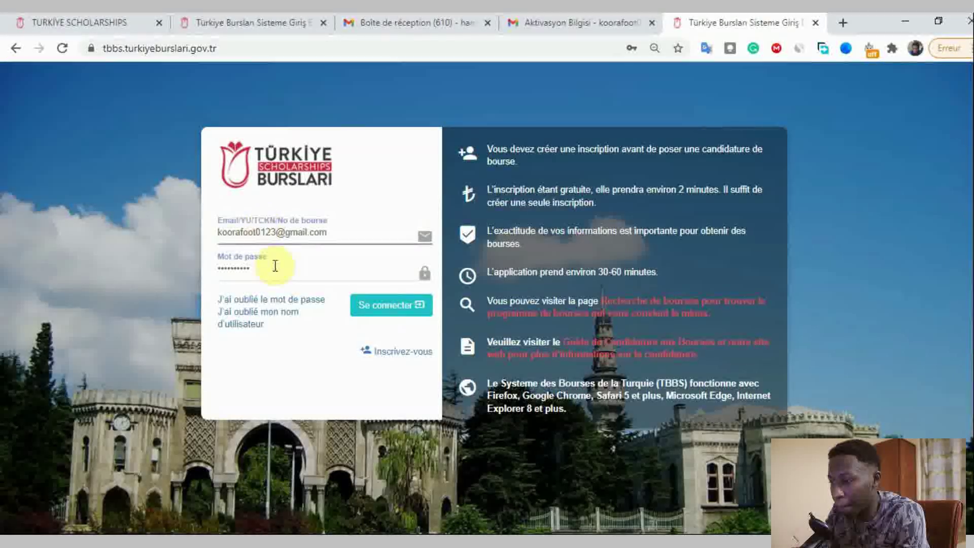
{"action": "left_click", "coordinate": [404, 310]}
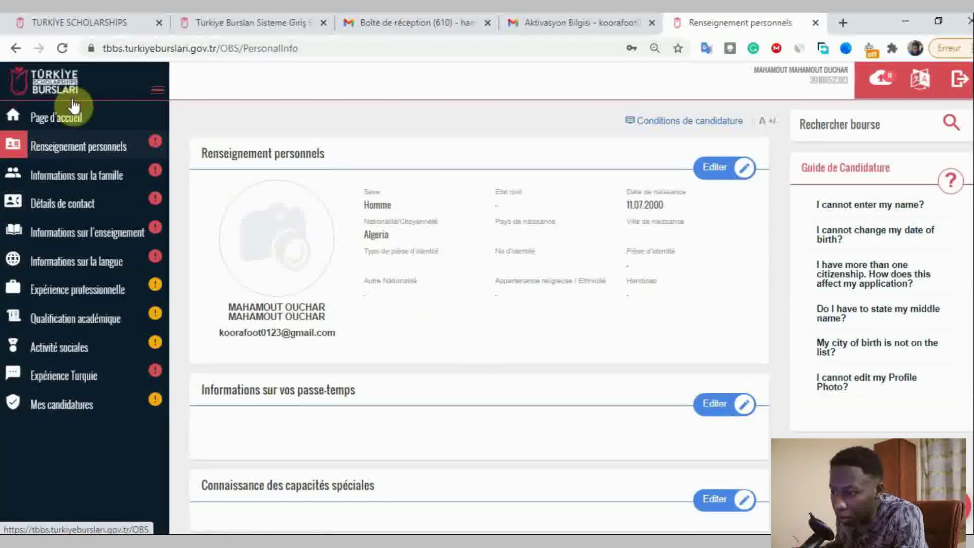
- Review the home page's scholarship programmes and Renseignement personnels, then go to Informations sur la famille
{"action": "scroll", "coordinate": [696, 318], "scroll_direction": "down", "scroll_amount": 3}
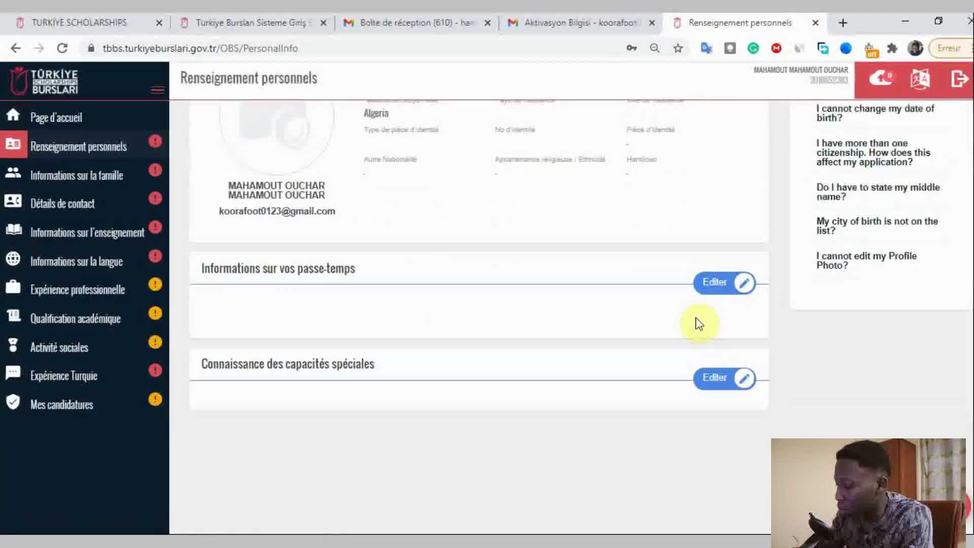
{"action": "scroll", "coordinate": [695, 318], "scroll_direction": "up", "scroll_amount": 3}
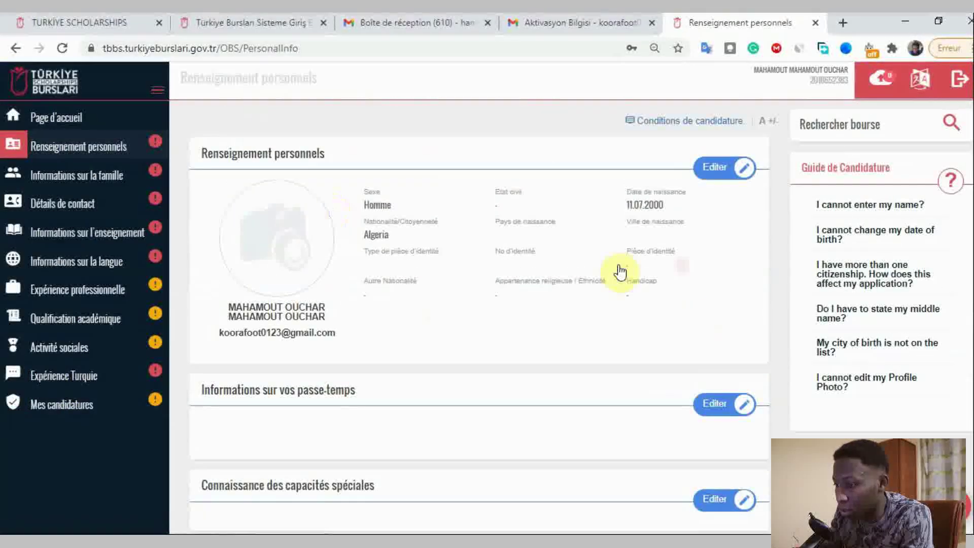
{"action": "left_click", "coordinate": [44, 118]}
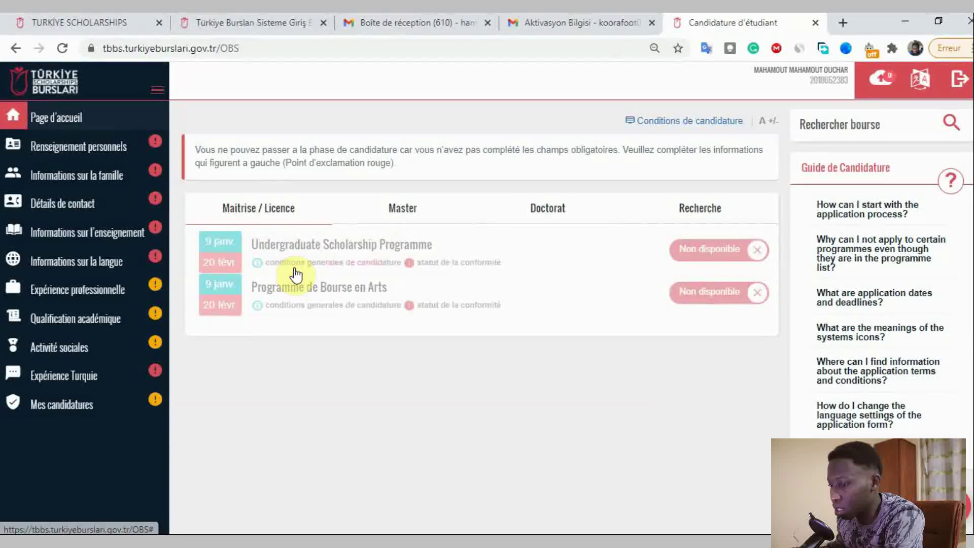
{"action": "left_click", "coordinate": [99, 150]}
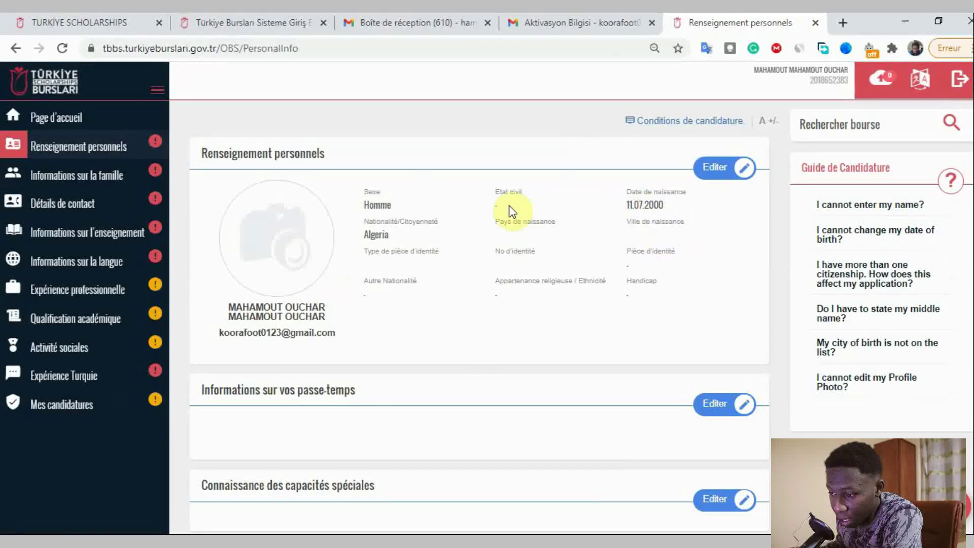
{"action": "scroll", "coordinate": [708, 259], "scroll_direction": "down", "scroll_amount": 3}
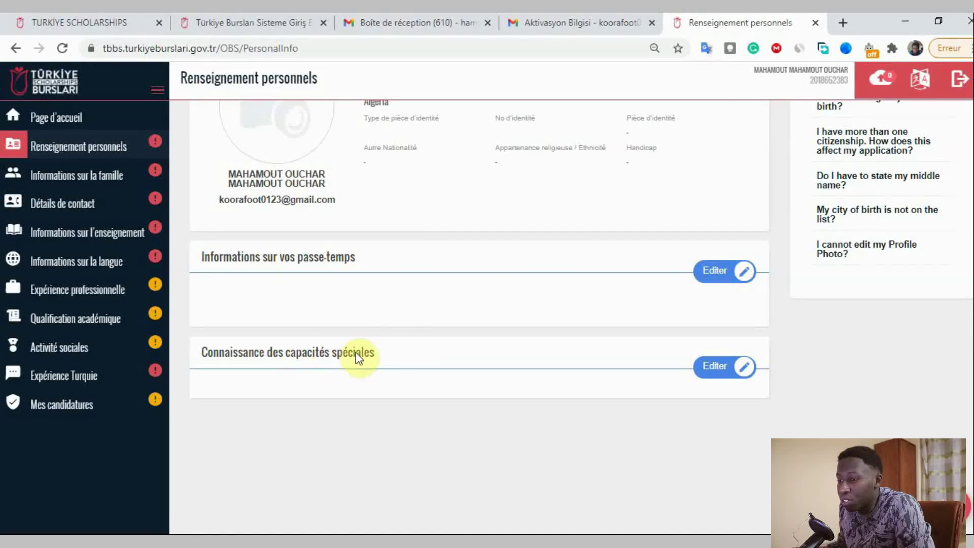
{"action": "left_click", "coordinate": [94, 178]}
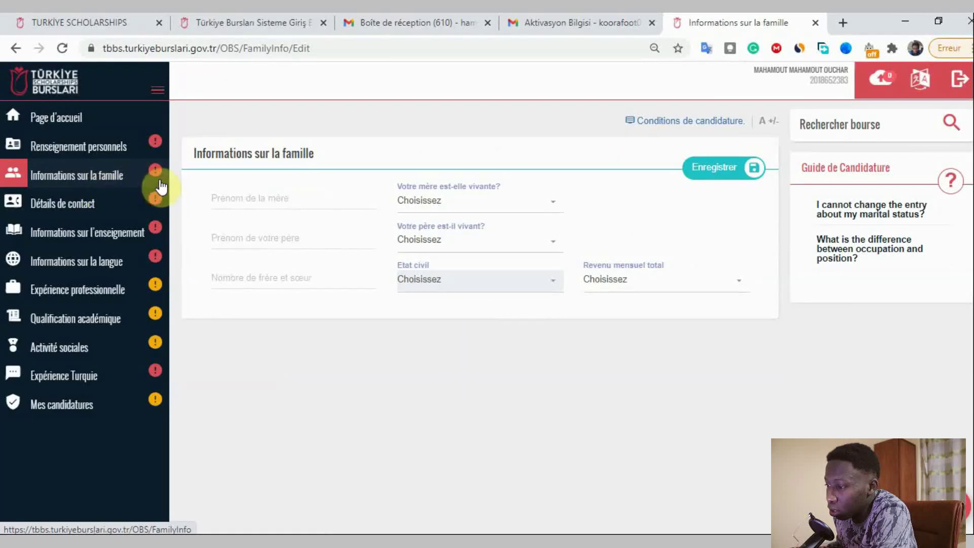
- Check the mother-alive and father-alive options, leaving both unset
{"action": "left_click", "coordinate": [294, 203]}
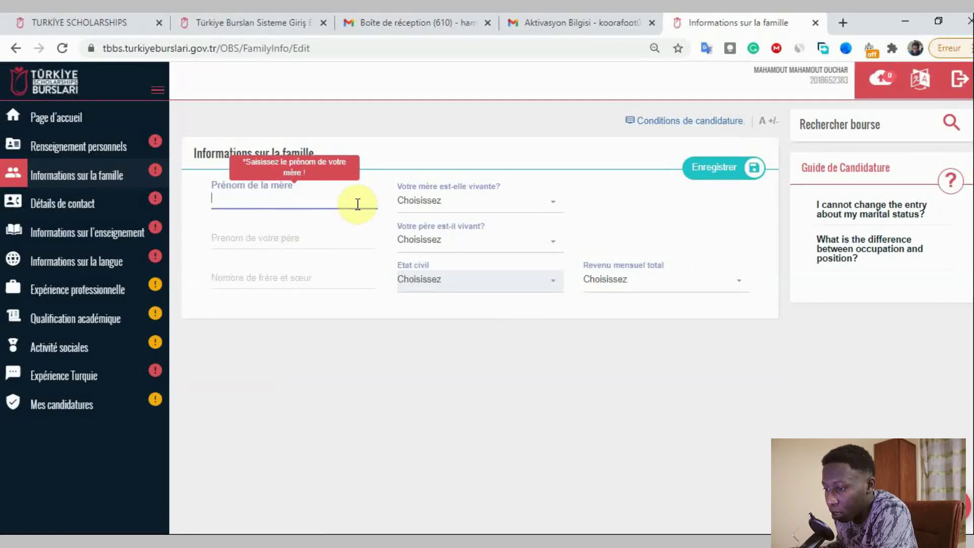
{"action": "left_click", "coordinate": [467, 201]}
{"action": "left_click", "coordinate": [464, 217]}
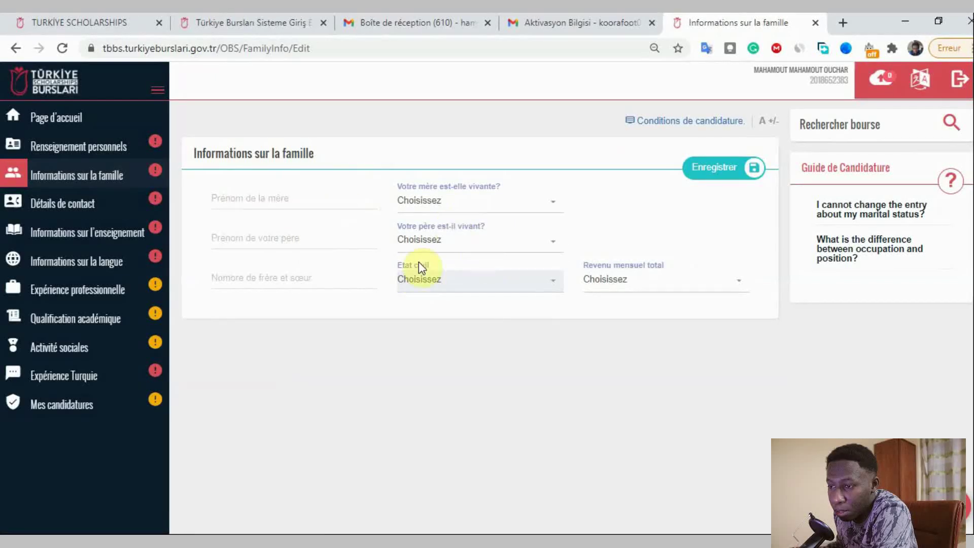
{"action": "left_click", "coordinate": [484, 248]}
{"action": "left_click", "coordinate": [482, 246]}
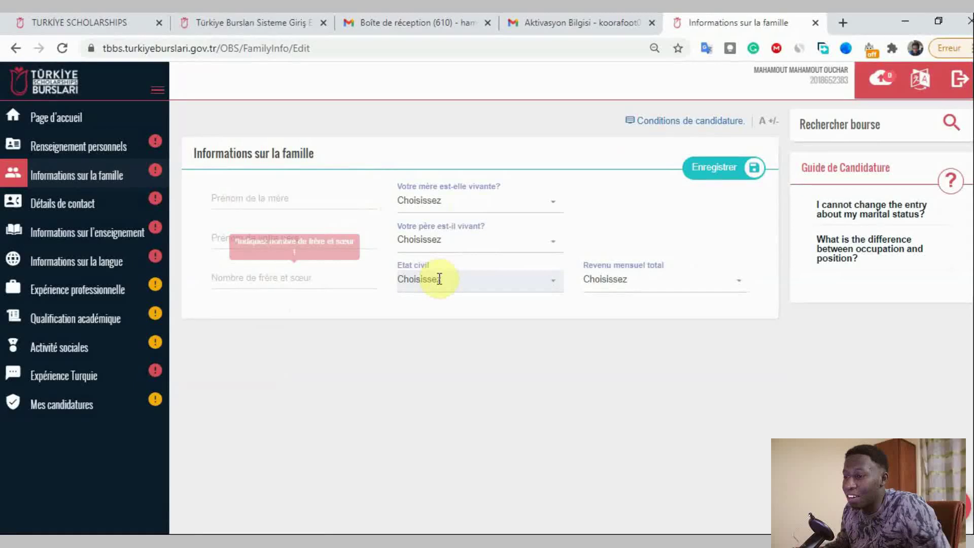
- Browse the Revenu mensuel total ranges without choosing, then go to Détails de contact
{"action": "left_click", "coordinate": [637, 291]}
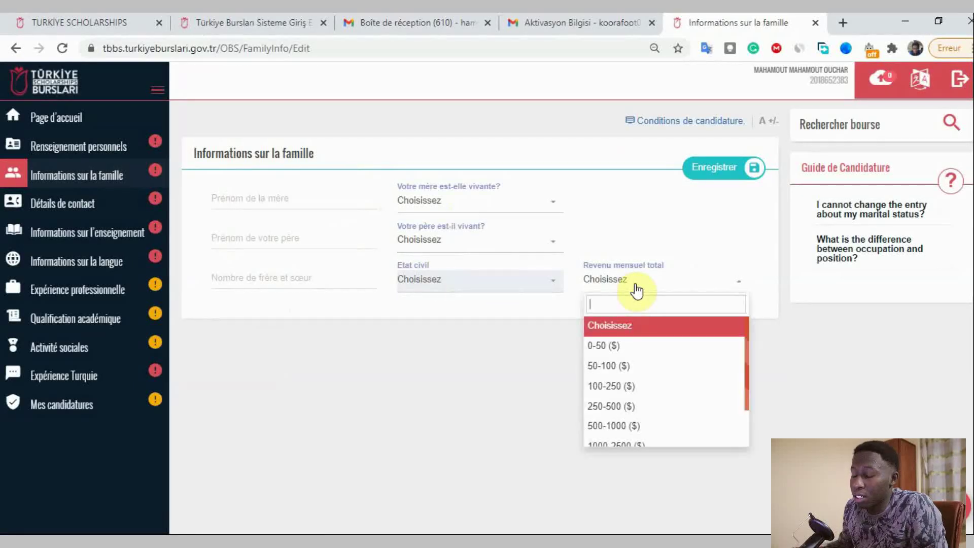
{"action": "left_click", "coordinate": [637, 291]}
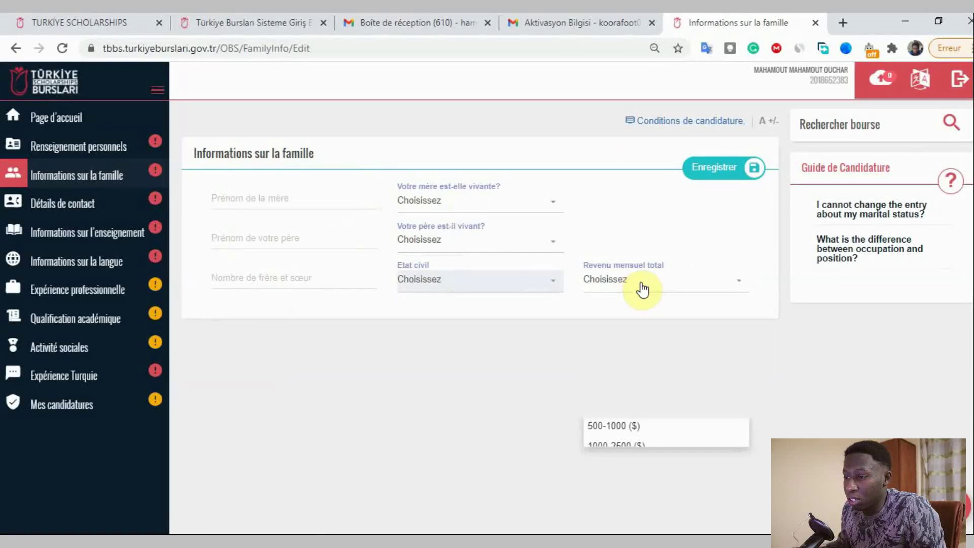
{"action": "left_click", "coordinate": [634, 287]}
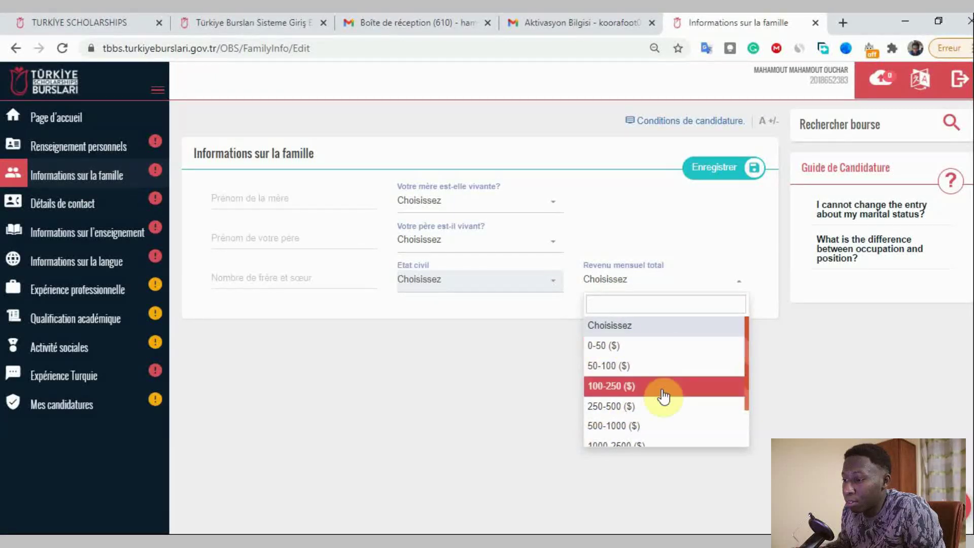
{"action": "scroll", "coordinate": [664, 398], "scroll_direction": "down", "scroll_amount": 1}
{"action": "scroll", "coordinate": [673, 400], "scroll_direction": "up", "scroll_amount": 2}
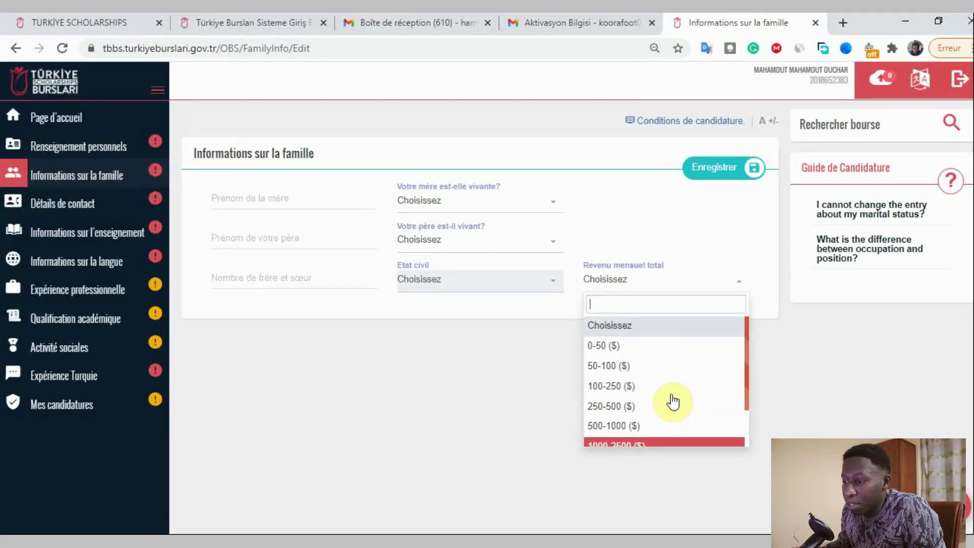
{"action": "scroll", "coordinate": [673, 401], "scroll_direction": "down", "scroll_amount": 2}
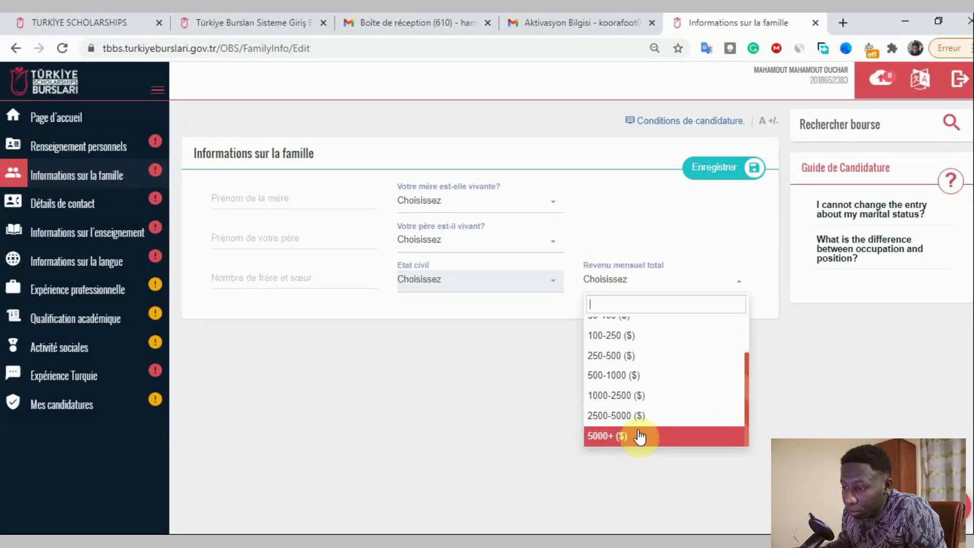
{"action": "left_click", "coordinate": [510, 435]}
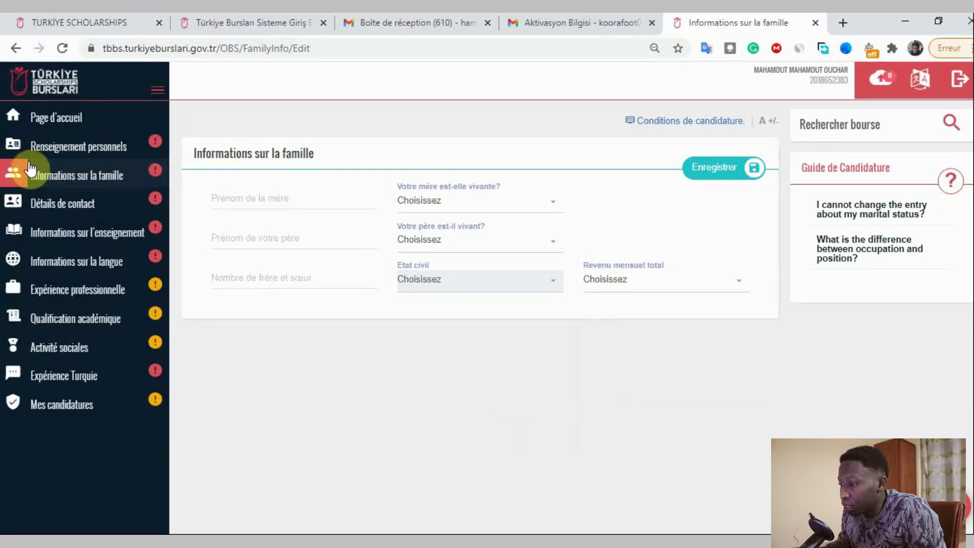
{"action": "left_click", "coordinate": [62, 210]}
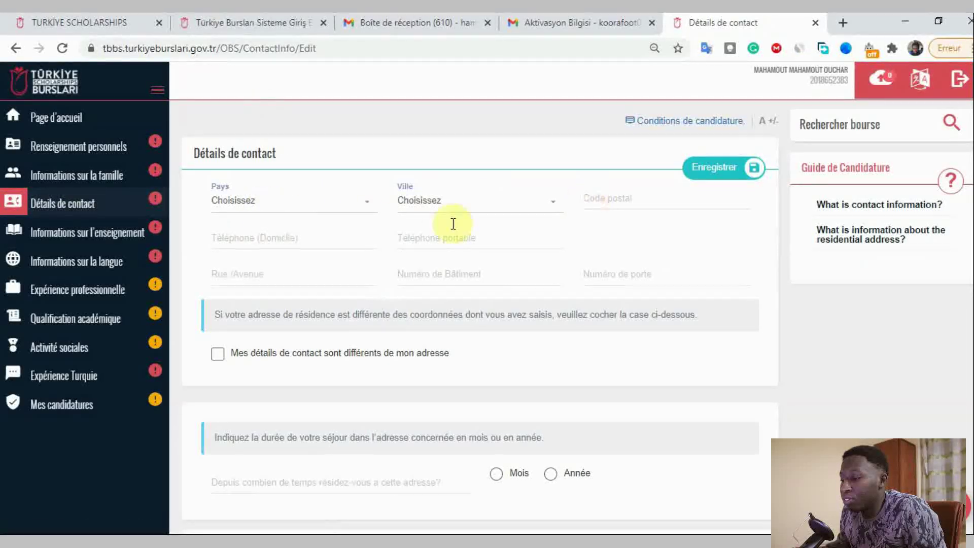
- Look over the Pays, city and residence fields unfilled, then go to Informations sur l'enseignement
{"action": "left_click", "coordinate": [257, 208]}
{"action": "left_click", "coordinate": [315, 189]}
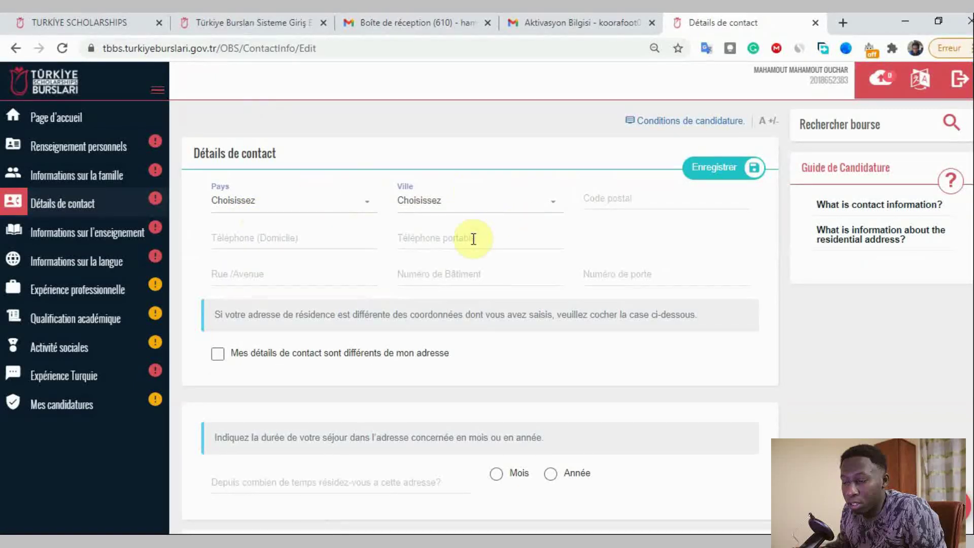
{"action": "left_click", "coordinate": [450, 226]}
{"action": "scroll", "coordinate": [517, 224], "scroll_direction": "down", "scroll_amount": 4}
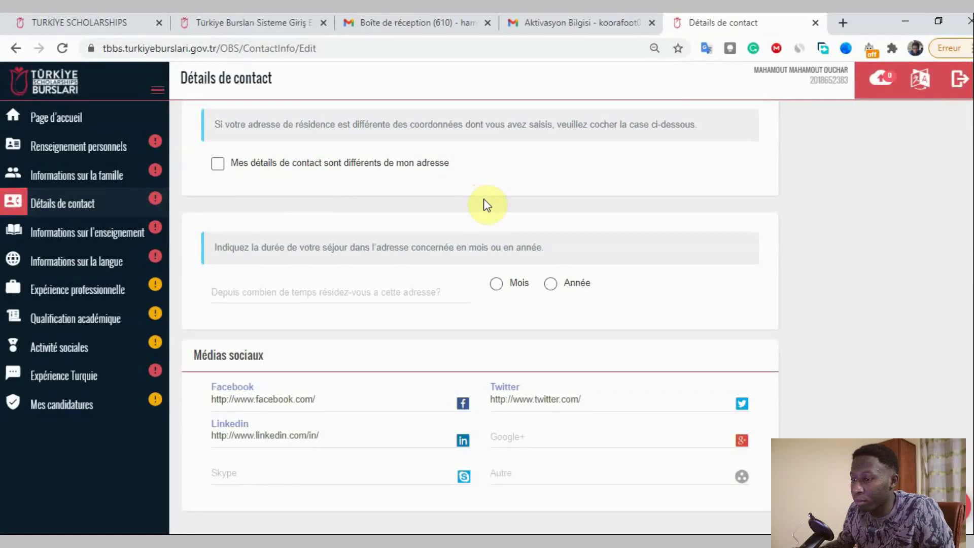
{"action": "left_click", "coordinate": [399, 301]}
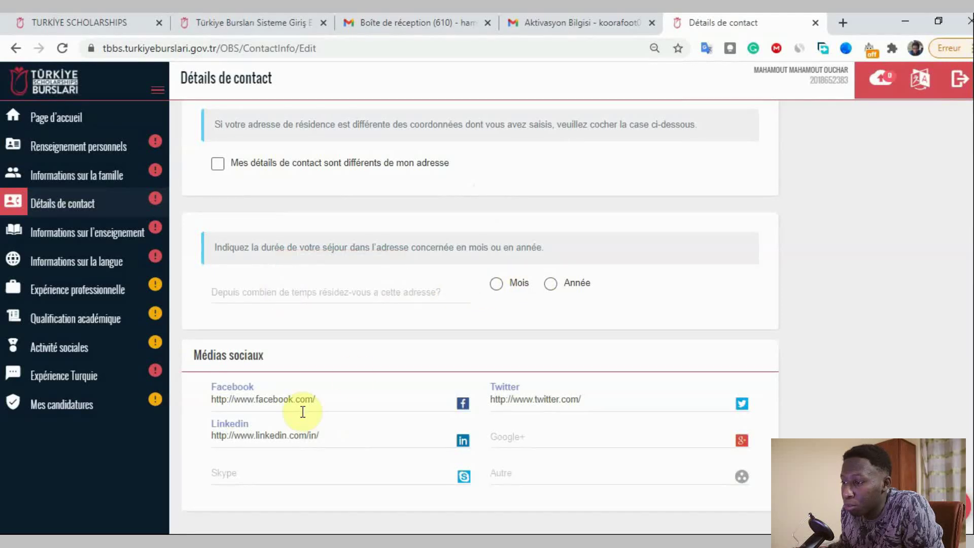
{"action": "scroll", "coordinate": [476, 397], "scroll_direction": "up", "scroll_amount": 4}
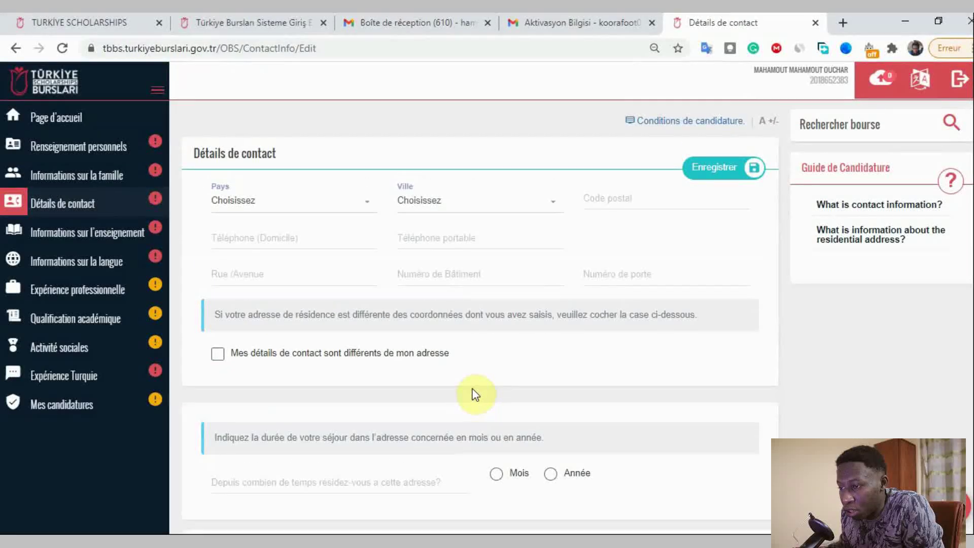
{"action": "left_click", "coordinate": [40, 233]}
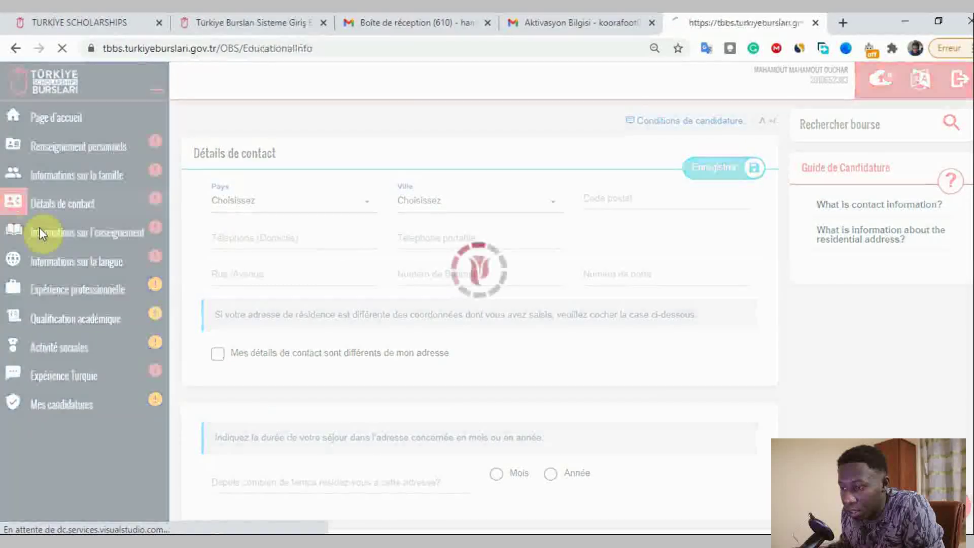
- Add a middle school record and set its country to Chad, correcting an initial Algeria pick
{"action": "left_click", "coordinate": [319, 212]}
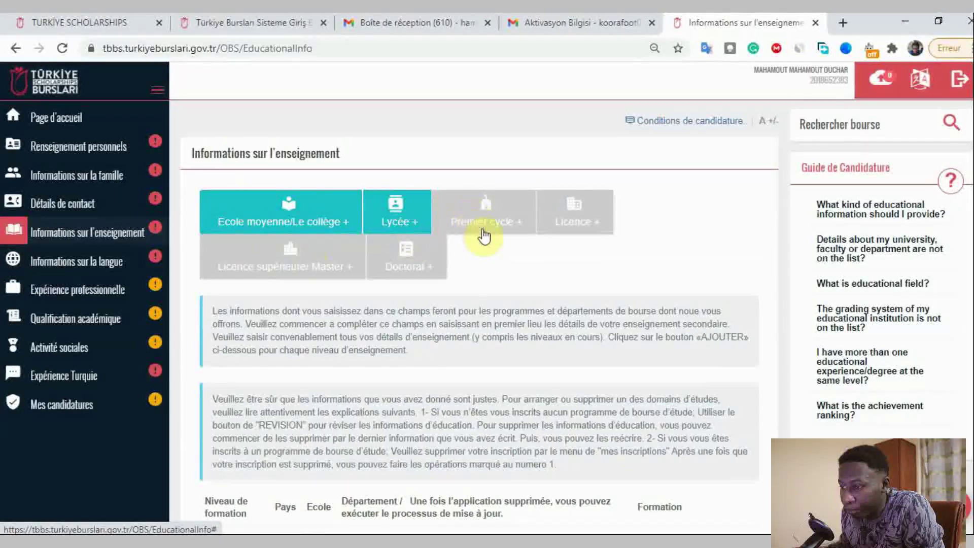
{"action": "left_click", "coordinate": [336, 229]}
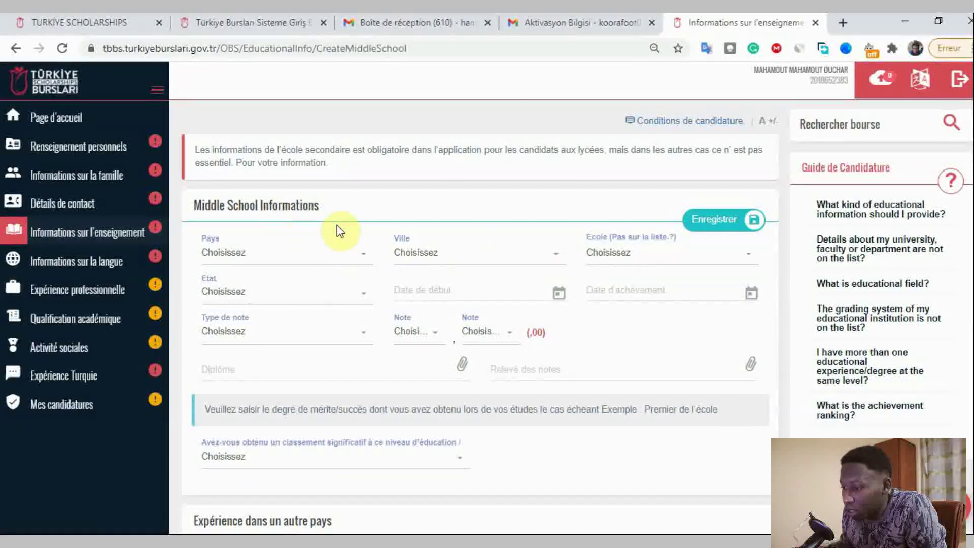
{"action": "left_click", "coordinate": [294, 260]}
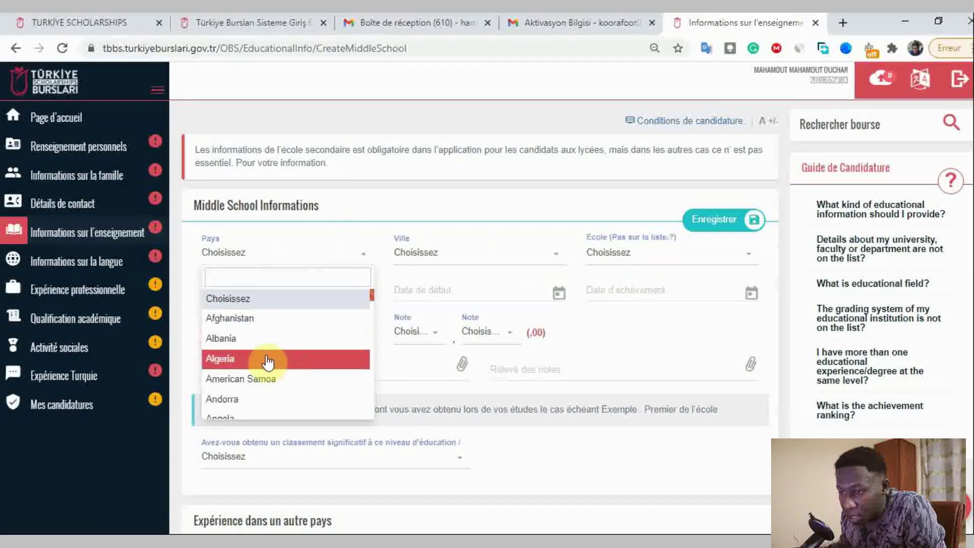
{"action": "left_click", "coordinate": [446, 253]}
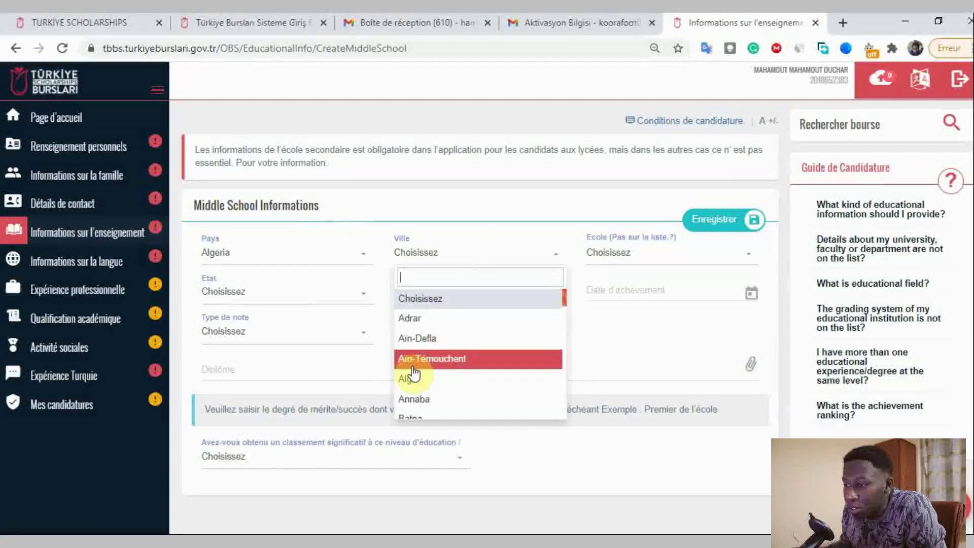
{"action": "left_click", "coordinate": [282, 263]}
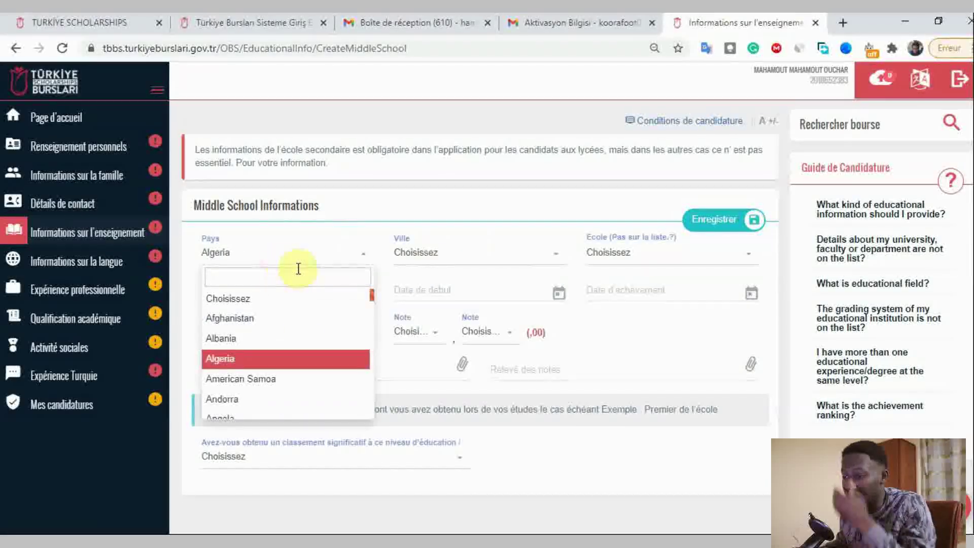
{"action": "type", "text": "ch"}
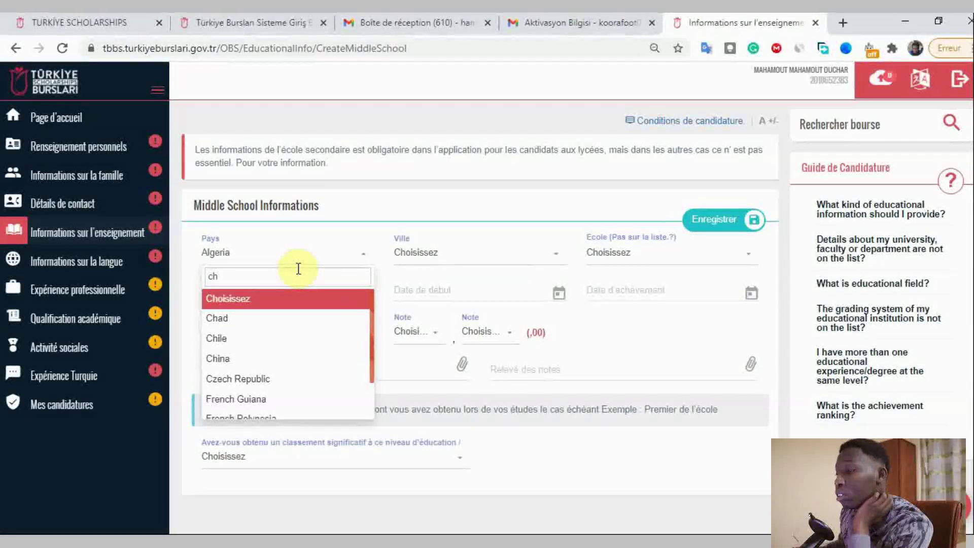
{"action": "key", "text": "Down"}
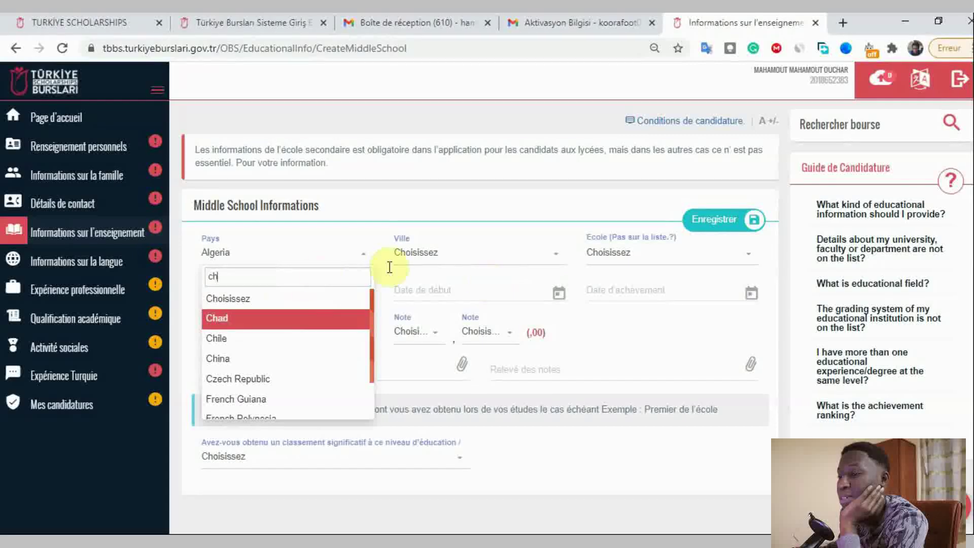
{"action": "left_click", "coordinate": [293, 310]}
- Search the Chad city list and choose N'Djamena as the school's city
{"action": "left_click", "coordinate": [419, 263]}
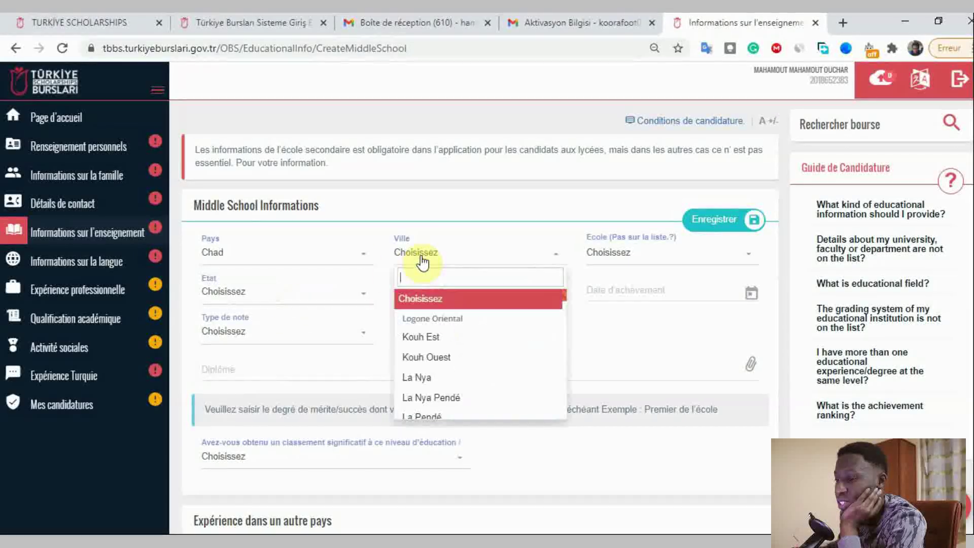
{"action": "scroll", "coordinate": [488, 367], "scroll_direction": "down", "scroll_amount": 3}
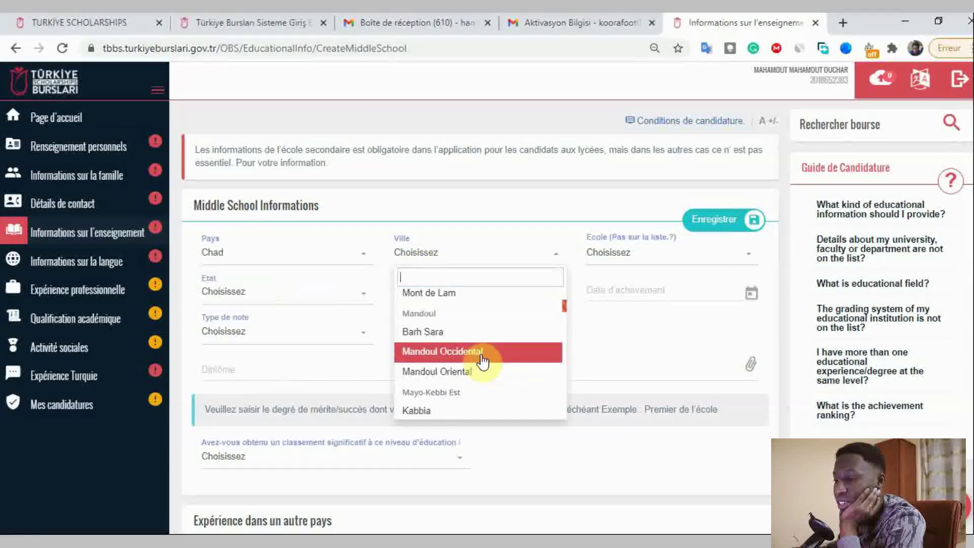
{"action": "type", "text": "ndj"}
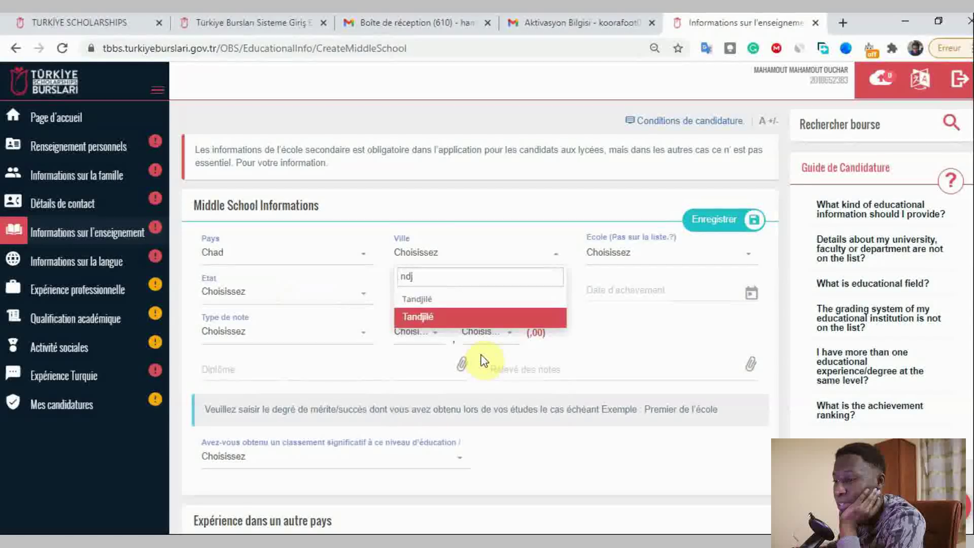
{"action": "key", "text": "BackSpace"}
{"action": "key", "text": "BackSpace"}
{"action": "key", "text": "BackSpace"}
{"action": "type", "text": "Nd"}
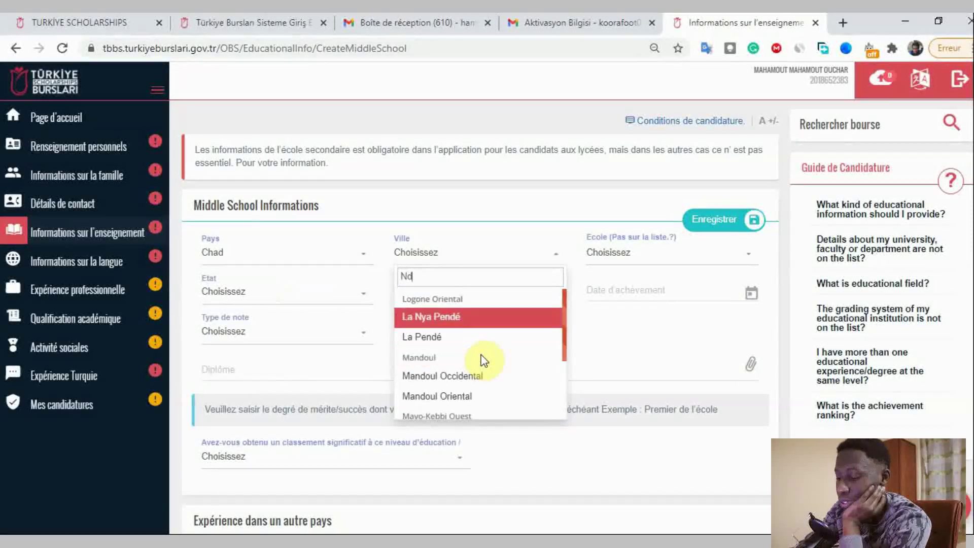
{"action": "type", "text": "j"}
{"action": "key", "text": "BackSpace"}
{"action": "key", "text": "BackSpace"}
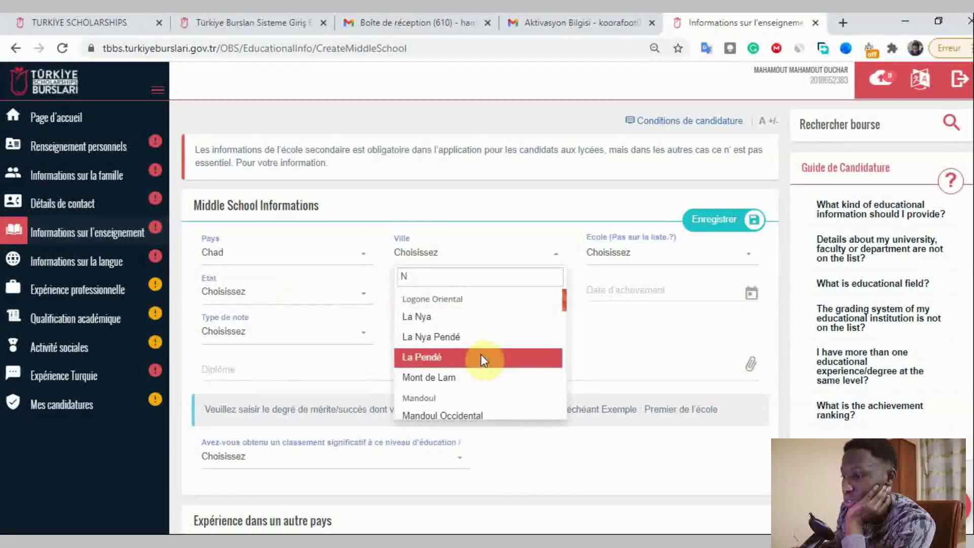
{"action": "type", "text": "'d"}
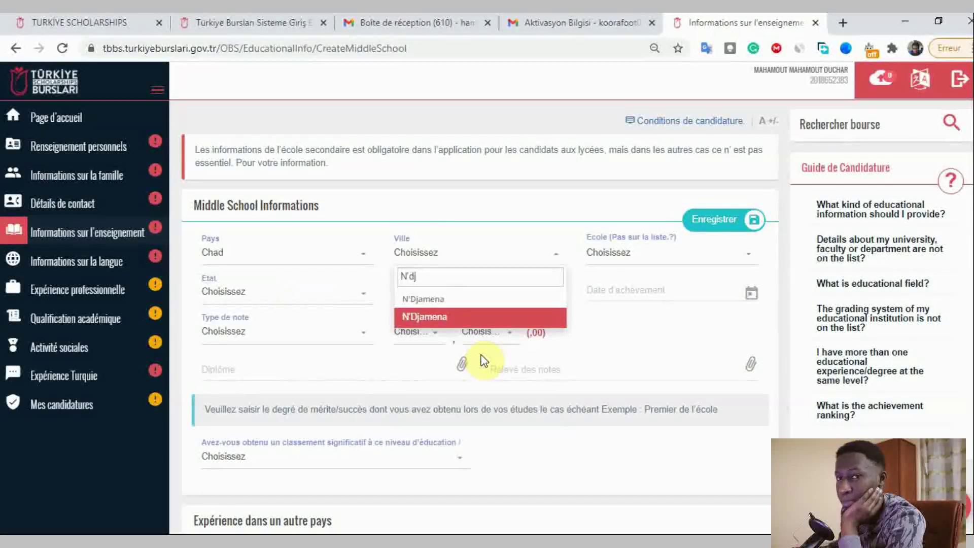
{"action": "key", "text": "Return"}
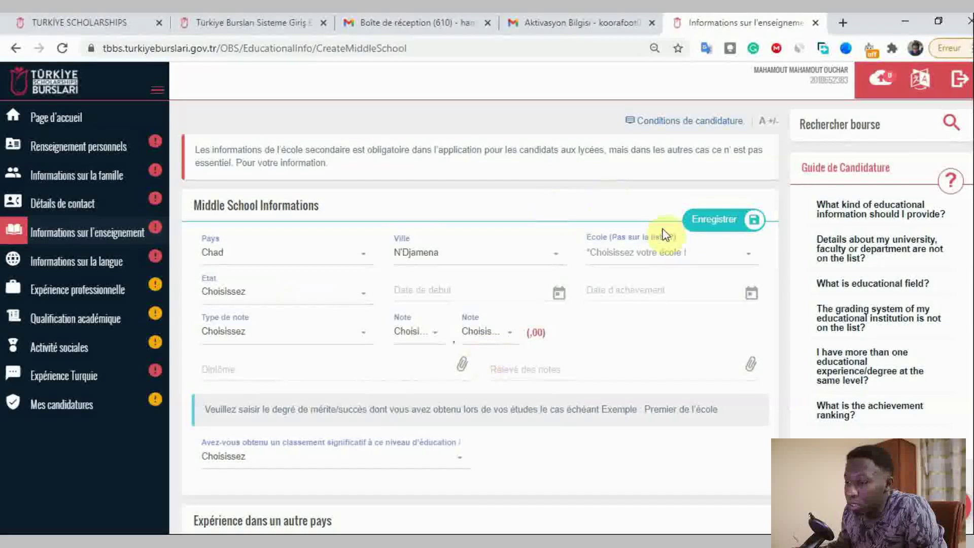
- Search the N'Djamena school list for 'lycee', briefly selecting LYCEE HEREDITE
{"action": "left_click", "coordinate": [673, 253]}
{"action": "scroll", "coordinate": [696, 355], "scroll_direction": "down", "scroll_amount": 5}
{"action": "scroll", "coordinate": [699, 346], "scroll_direction": "down", "scroll_amount": 8}
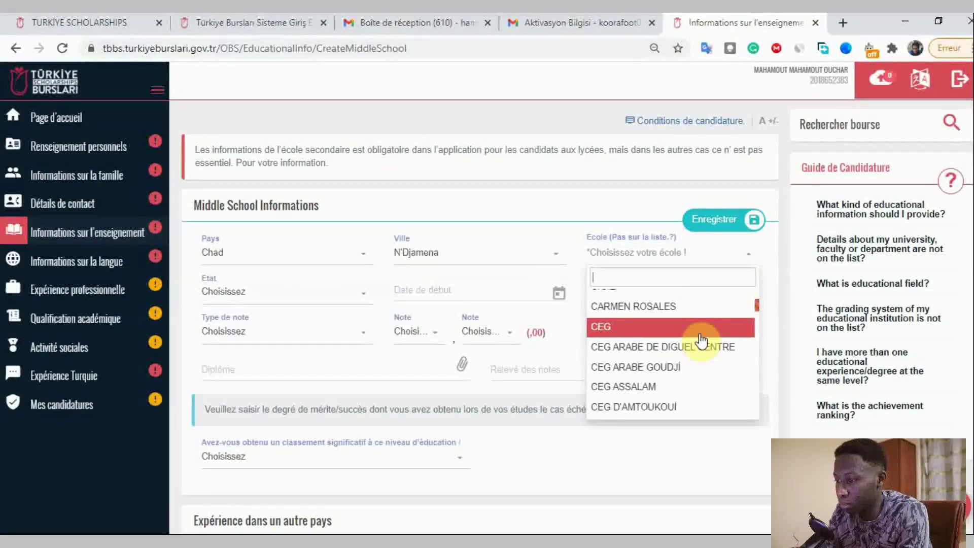
{"action": "scroll", "coordinate": [712, 330], "scroll_direction": "down", "scroll_amount": 6}
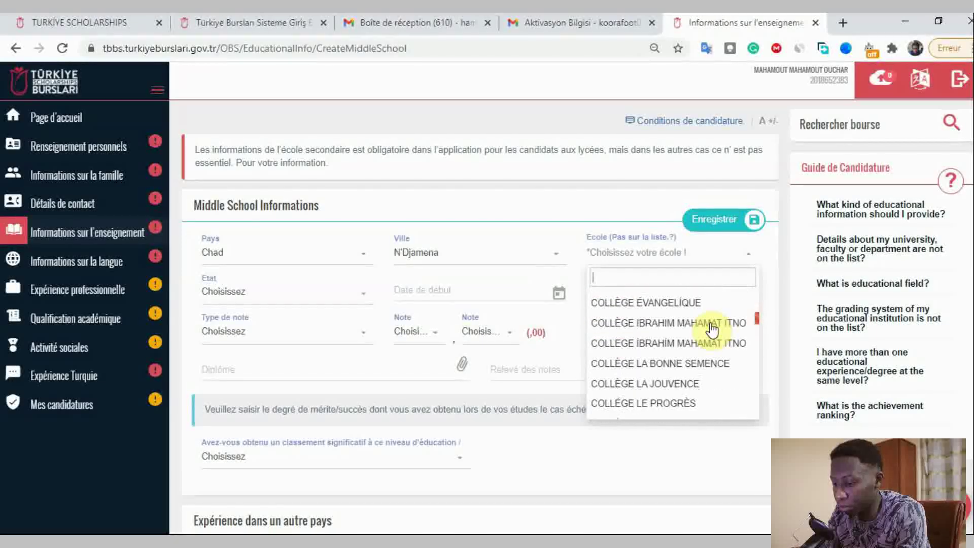
{"action": "scroll", "coordinate": [711, 322], "scroll_direction": "down", "scroll_amount": 3}
{"action": "type", "text": "lyc"}
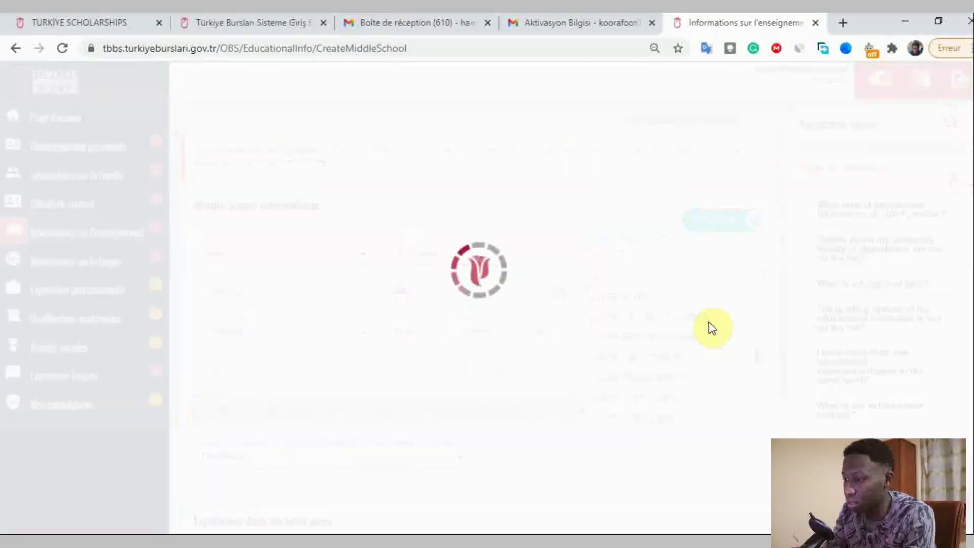
{"action": "type", "text": "ee"}
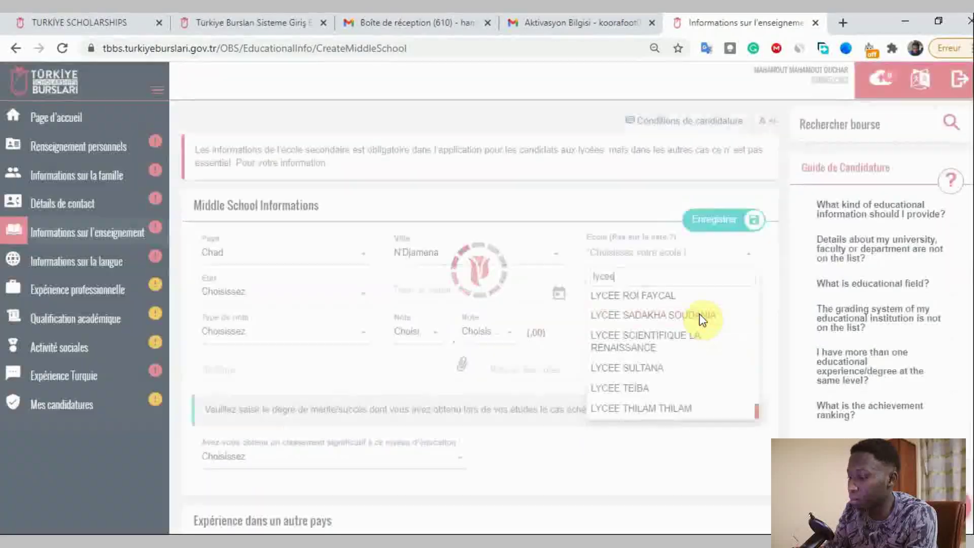
{"action": "scroll", "coordinate": [701, 335], "scroll_direction": "down", "scroll_amount": 2}
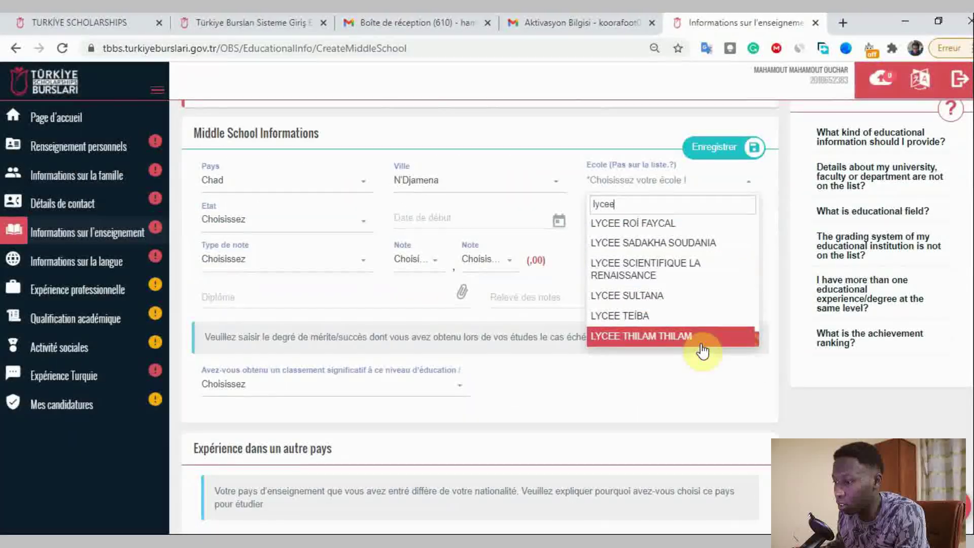
{"action": "scroll", "coordinate": [700, 321], "scroll_direction": "up", "scroll_amount": 3}
{"action": "scroll", "coordinate": [696, 269], "scroll_direction": "down", "scroll_amount": 3}
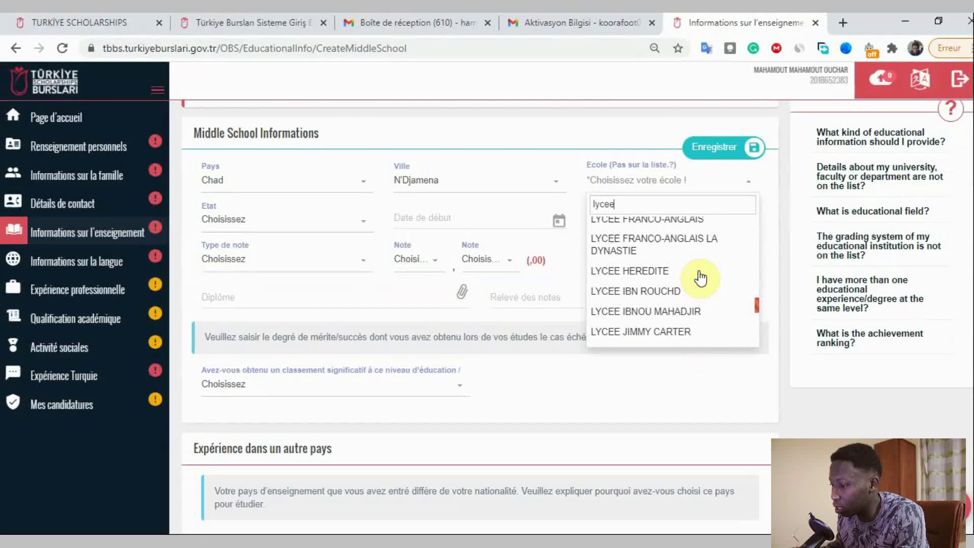
{"action": "left_click", "coordinate": [700, 274]}
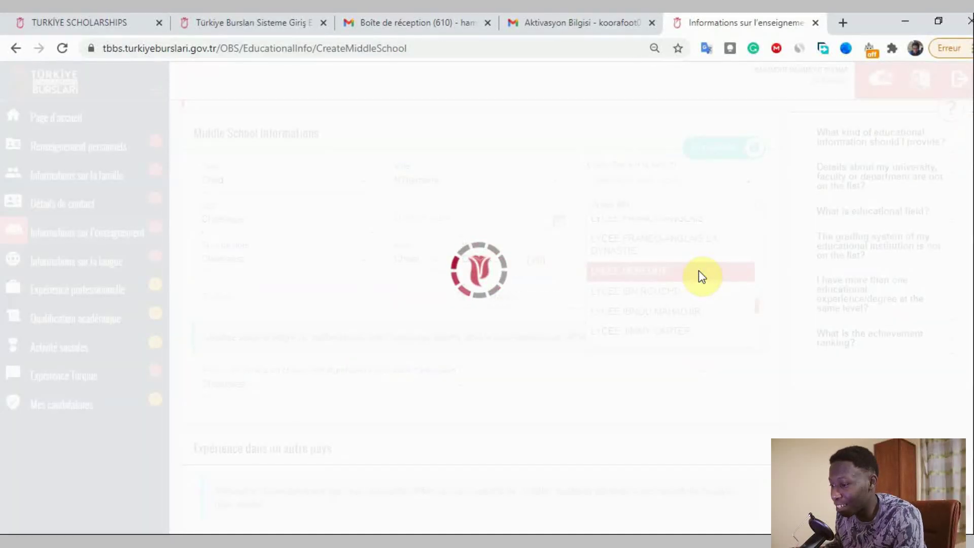
- Search 'Ibnou cin' and select LYCÉE IBNOU CINA as the school
{"action": "type", "text": "ibn"}
{"action": "key", "text": "BackSpace"}
{"action": "key", "text": "BackSpace"}
{"action": "key", "text": "BackSpace"}
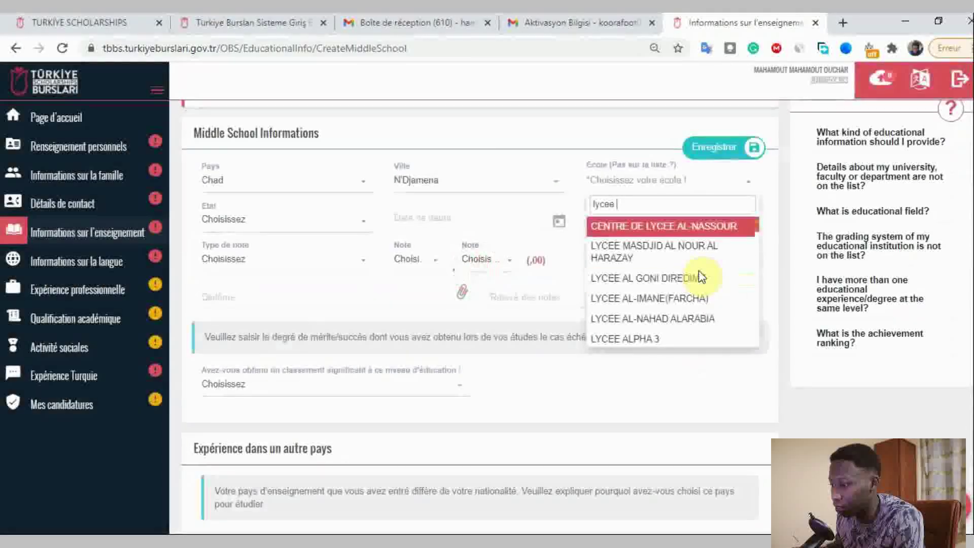
{"action": "left_click", "coordinate": [700, 278]}
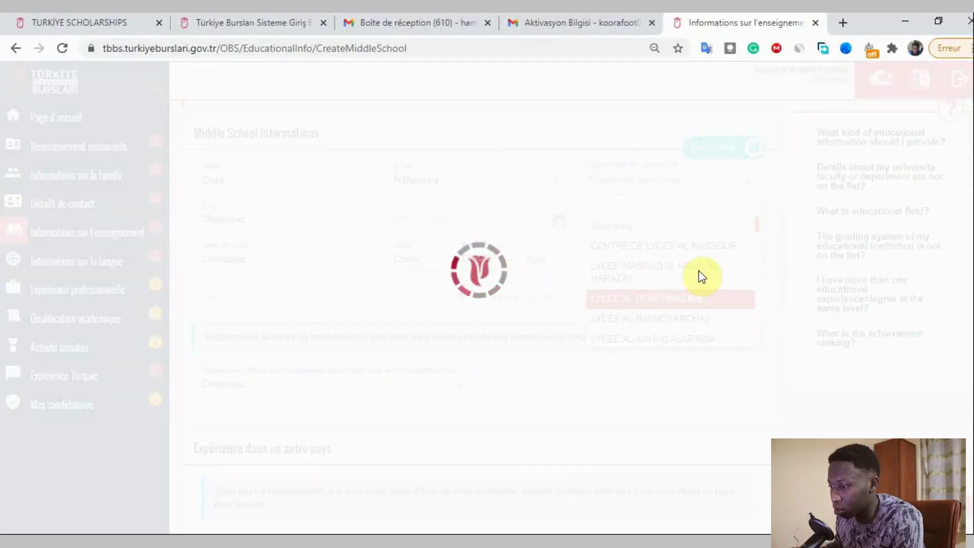
{"action": "type", "text": "bn"}
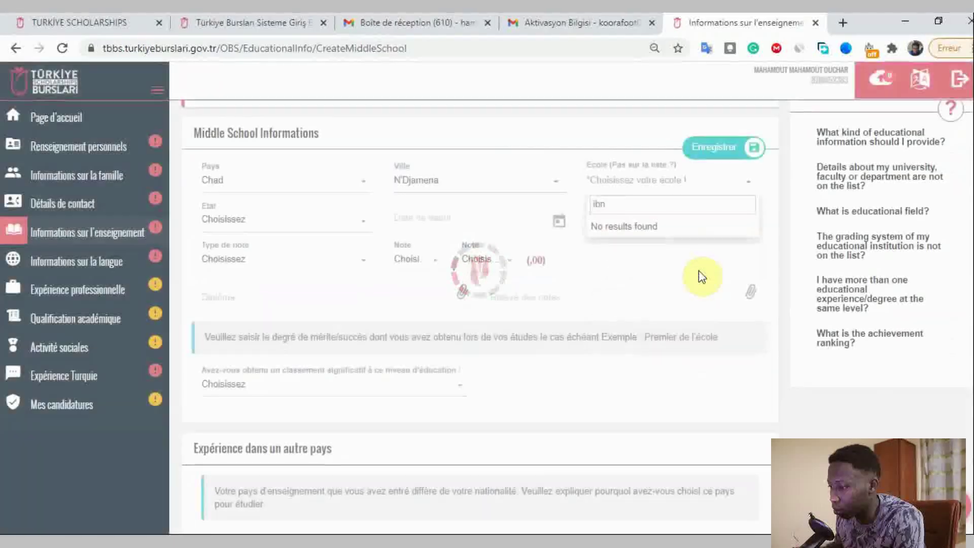
{"action": "key", "text": "BackSpace"}
{"action": "key", "text": "BackSpace"}
{"action": "key", "text": "BackSpace"}
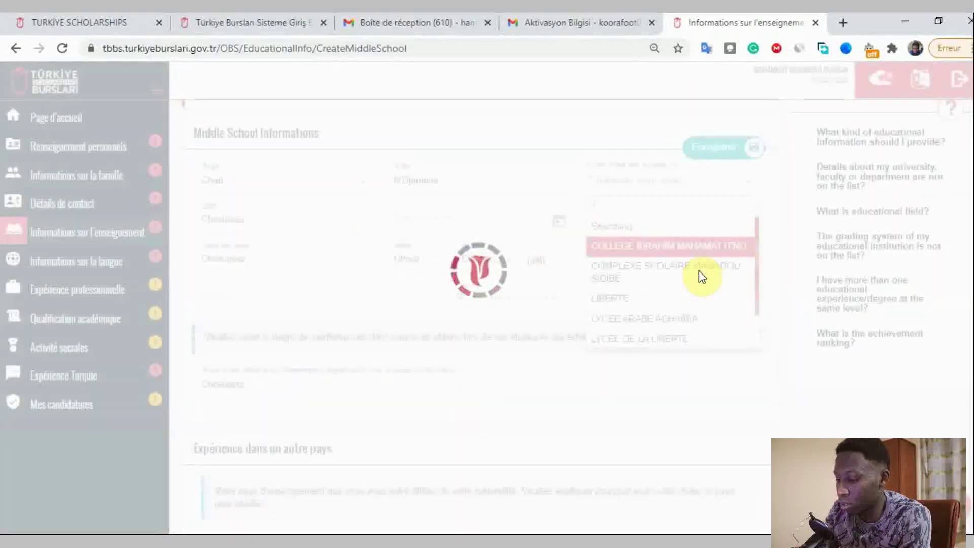
{"action": "type", "text": "Ibn"}
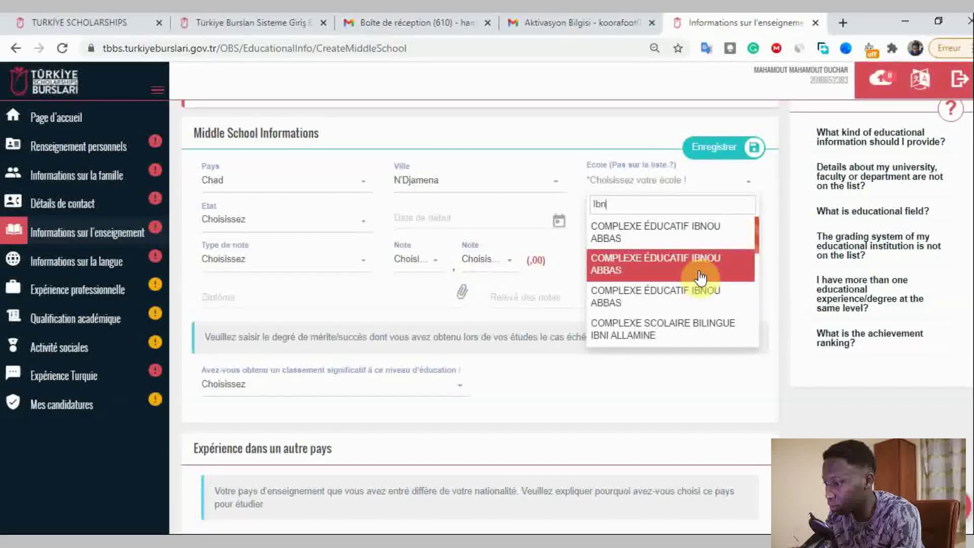
{"action": "type", "text": "ou cin"}
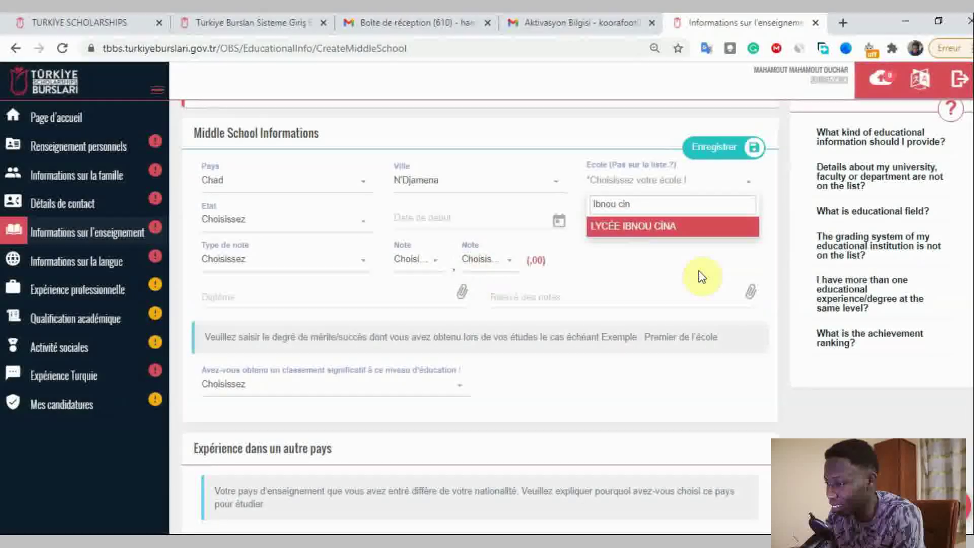
{"action": "left_click", "coordinate": [695, 226]}
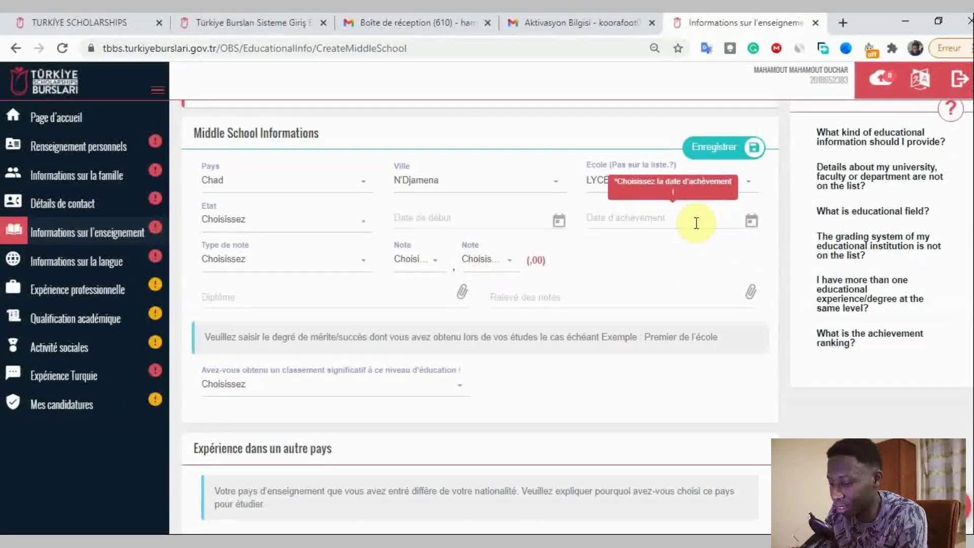
- Set the Etat to Diplômé and browse the start-date year picker to 2010
{"action": "left_click", "coordinate": [240, 219]}
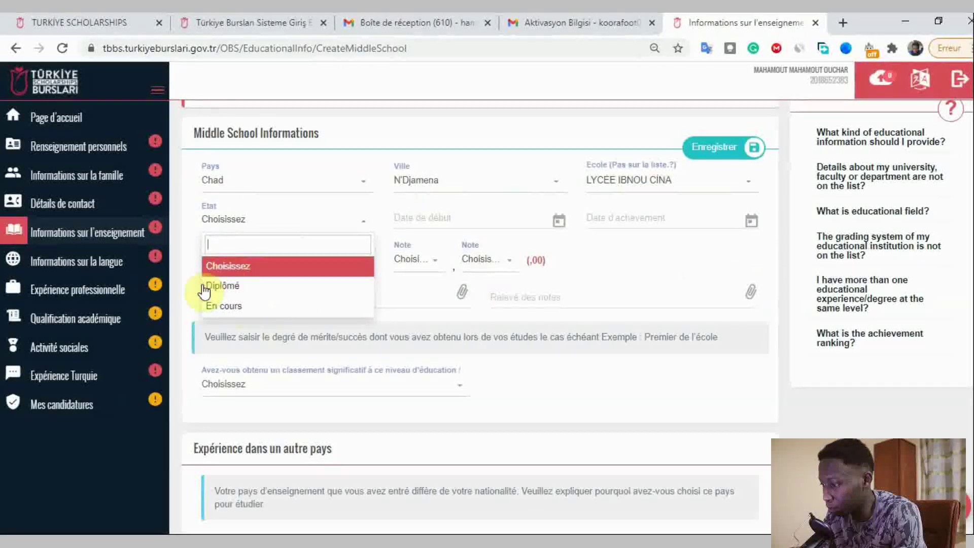
{"action": "left_click", "coordinate": [236, 286]}
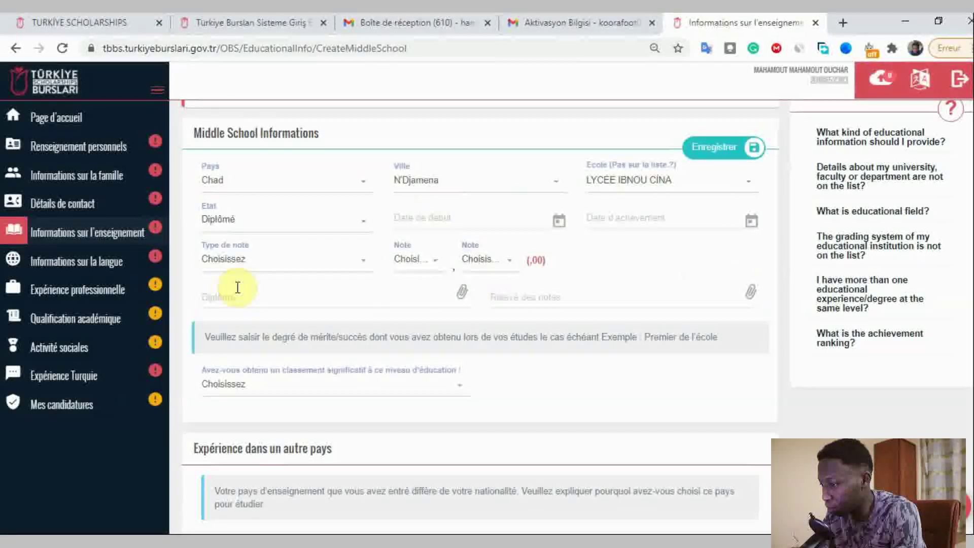
{"action": "left_click", "coordinate": [448, 218]}
{"action": "left_click", "coordinate": [449, 222]}
{"action": "left_click", "coordinate": [446, 228]}
{"action": "left_click", "coordinate": [406, 219]}
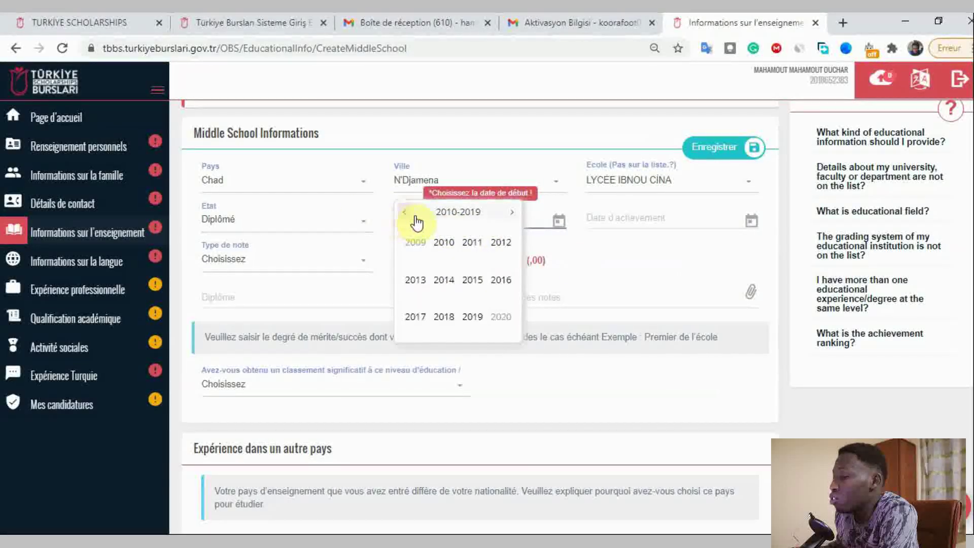
{"action": "left_click", "coordinate": [444, 242]}
- Set the completion date to 19/07/2017 via the Date d'achèvement picker
{"action": "left_click", "coordinate": [637, 227]}
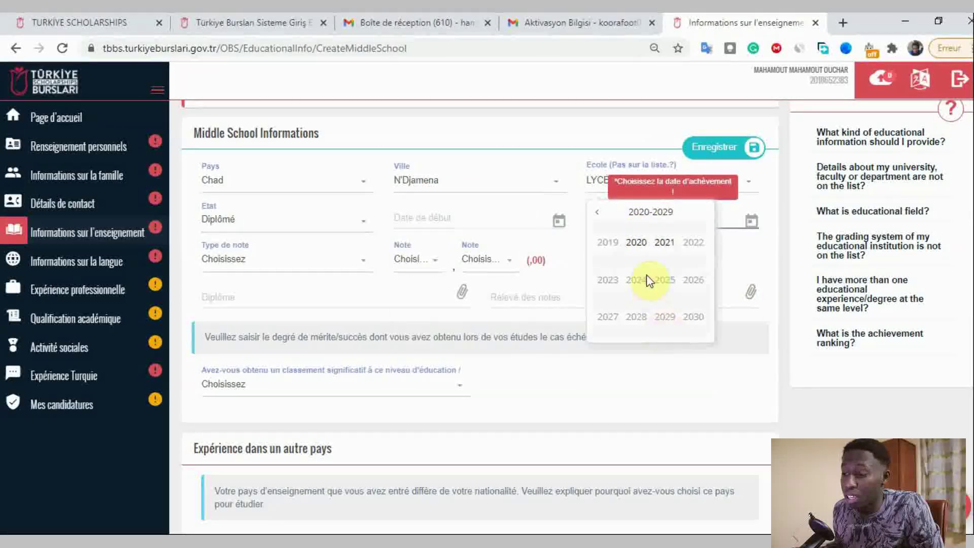
{"action": "left_click", "coordinate": [597, 213]}
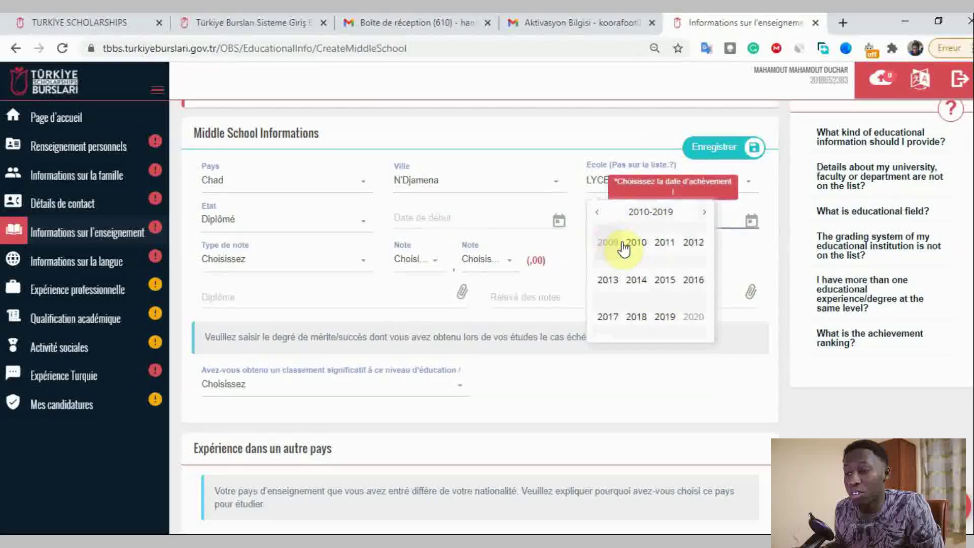
{"action": "left_click", "coordinate": [611, 317]}
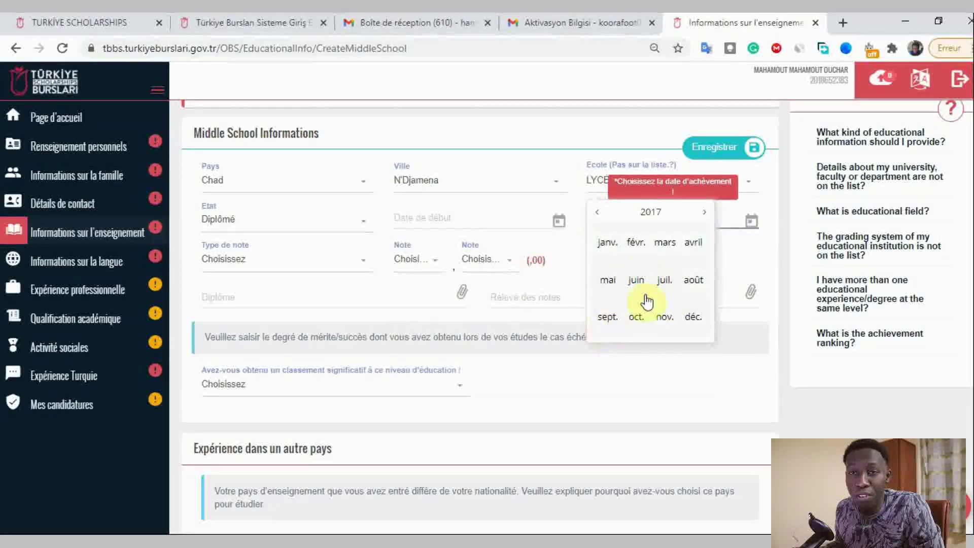
{"action": "left_click", "coordinate": [670, 286]}
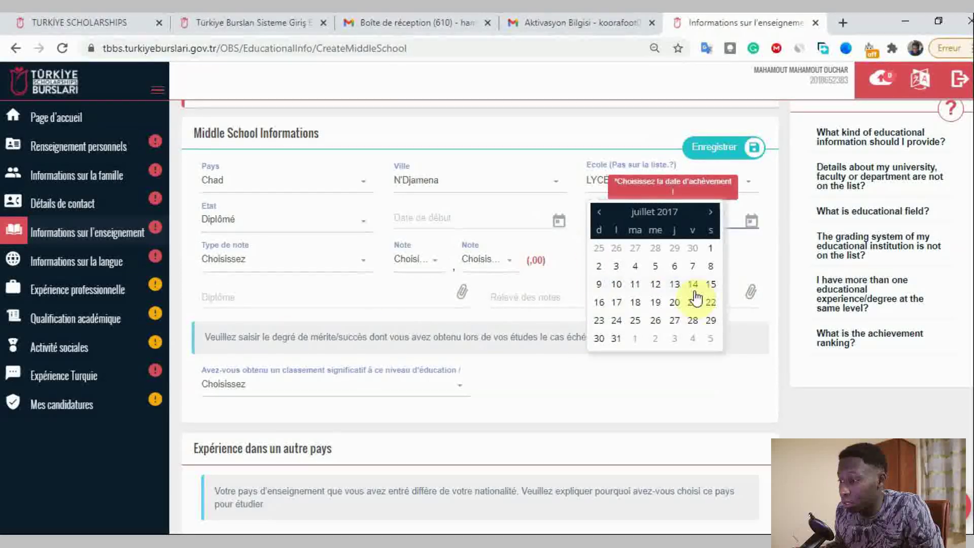
{"action": "left_click", "coordinate": [655, 303]}
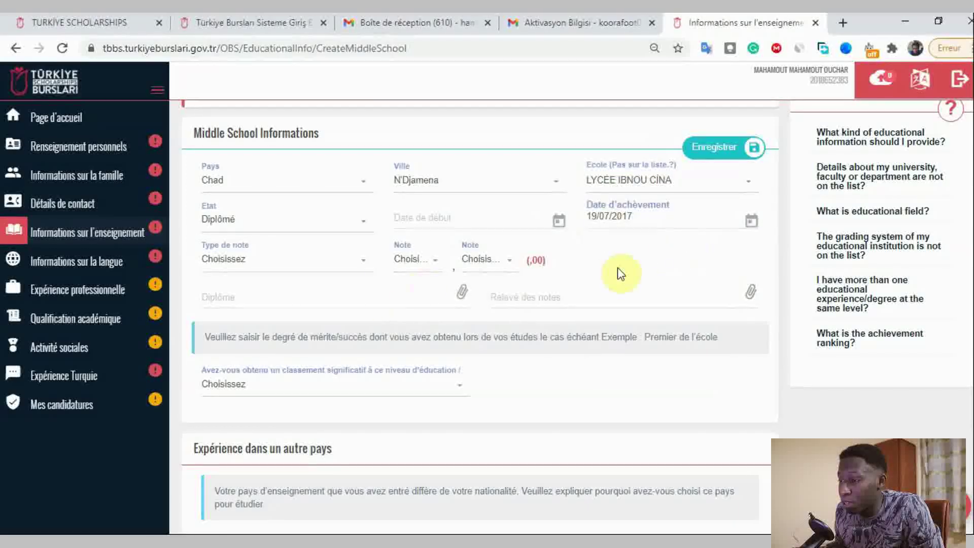
{"action": "left_click", "coordinate": [269, 272]}
- Choose 20 as the middle school grading scale
{"action": "scroll", "coordinate": [249, 331], "scroll_direction": "down", "scroll_amount": 2}
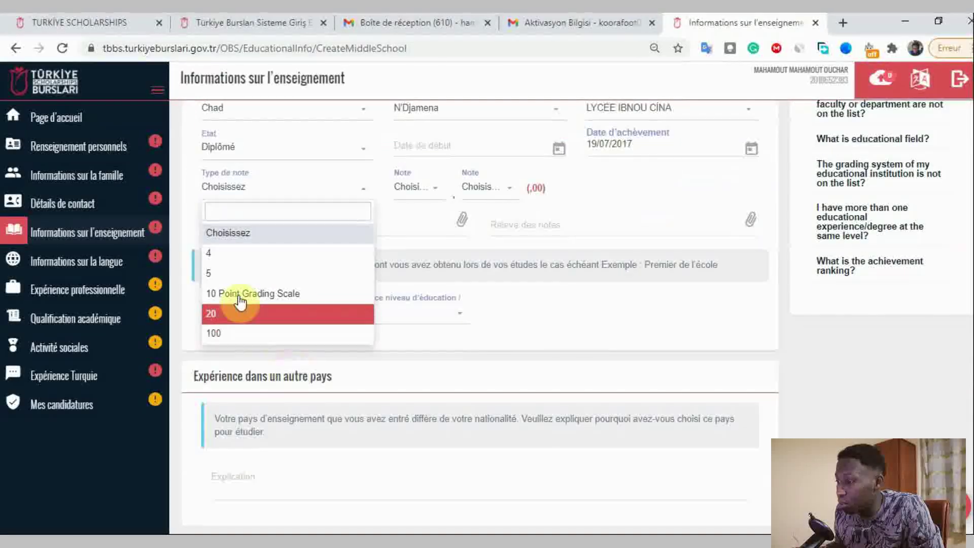
{"action": "left_click", "coordinate": [254, 314]}
{"action": "scroll", "coordinate": [524, 330], "scroll_direction": "up", "scroll_amount": 3}
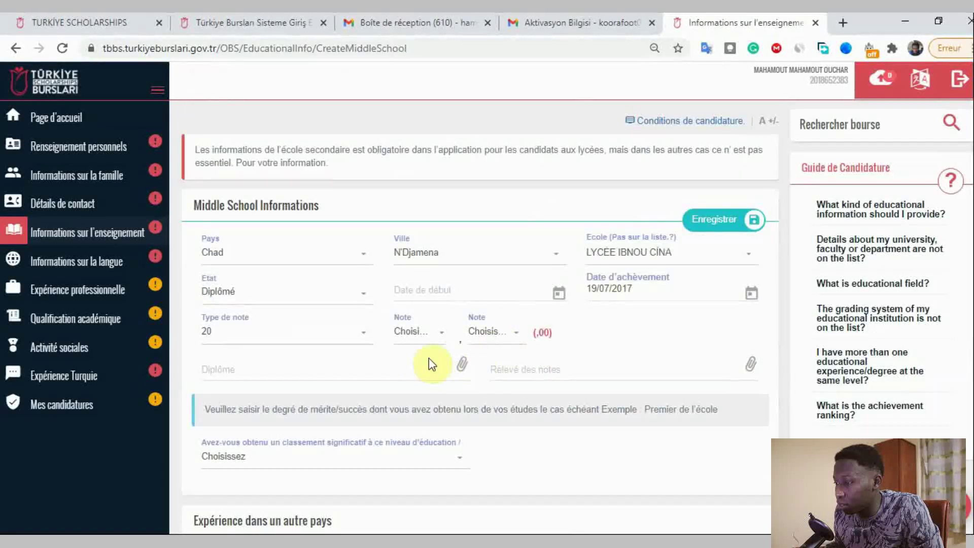
- Set the middle school grade to 13
{"action": "left_click", "coordinate": [409, 332]}
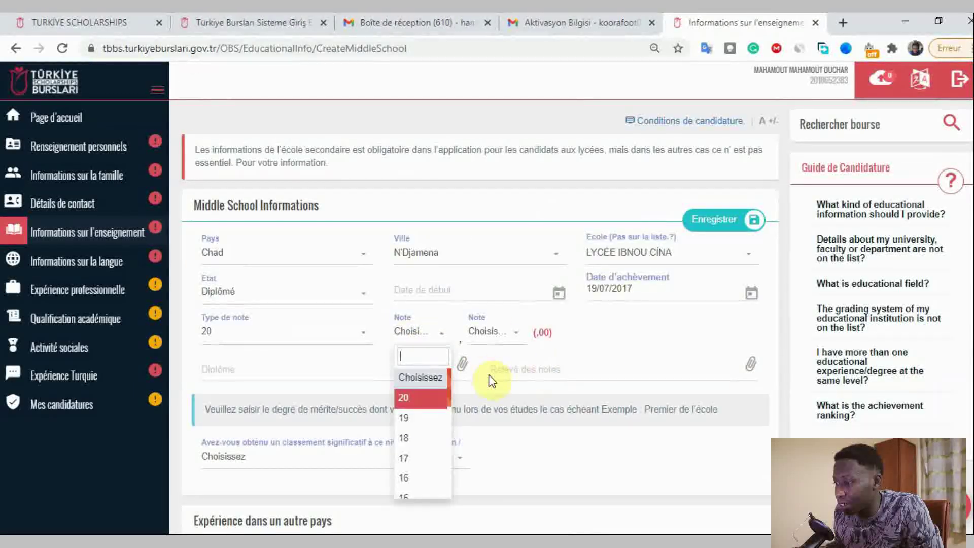
{"action": "scroll", "coordinate": [409, 427], "scroll_direction": "down", "scroll_amount": 4}
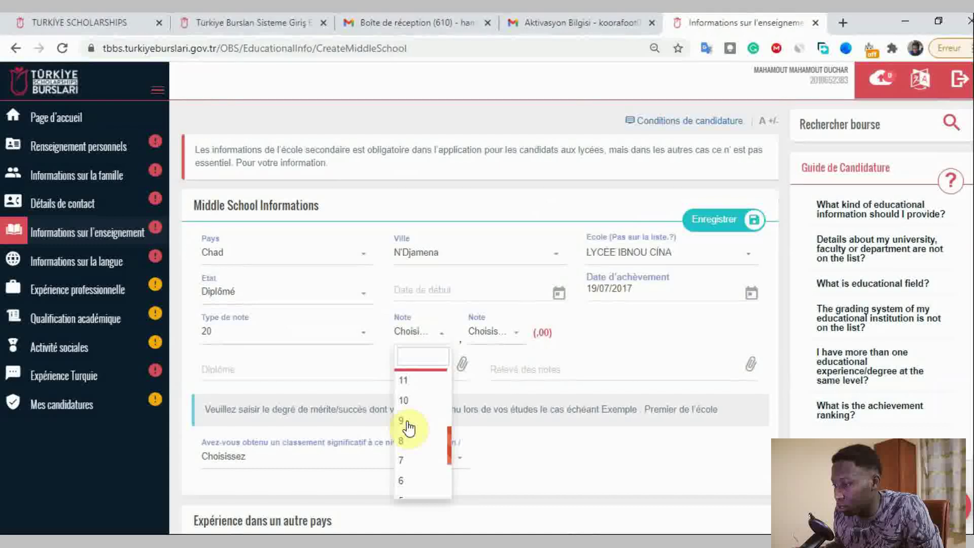
{"action": "left_click", "coordinate": [579, 354]}
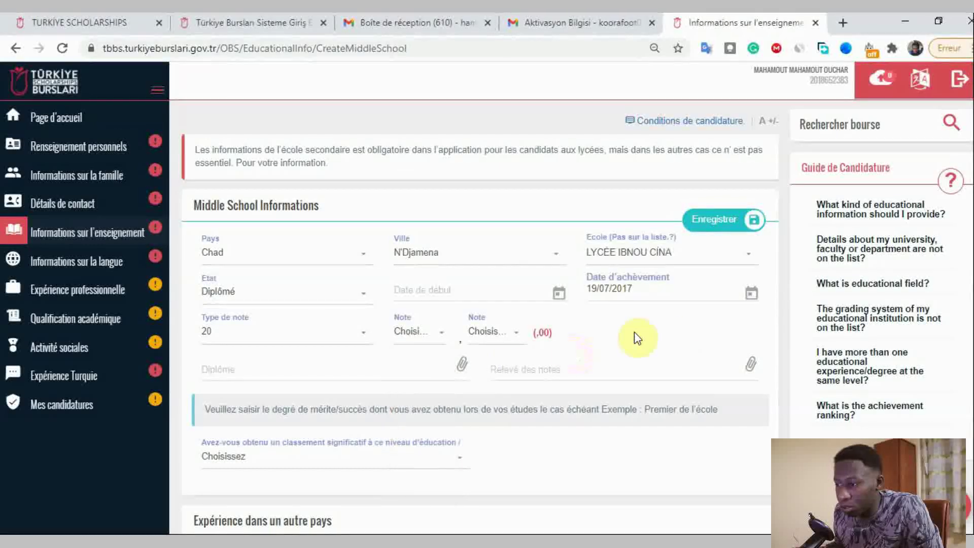
{"action": "left_click", "coordinate": [428, 335]}
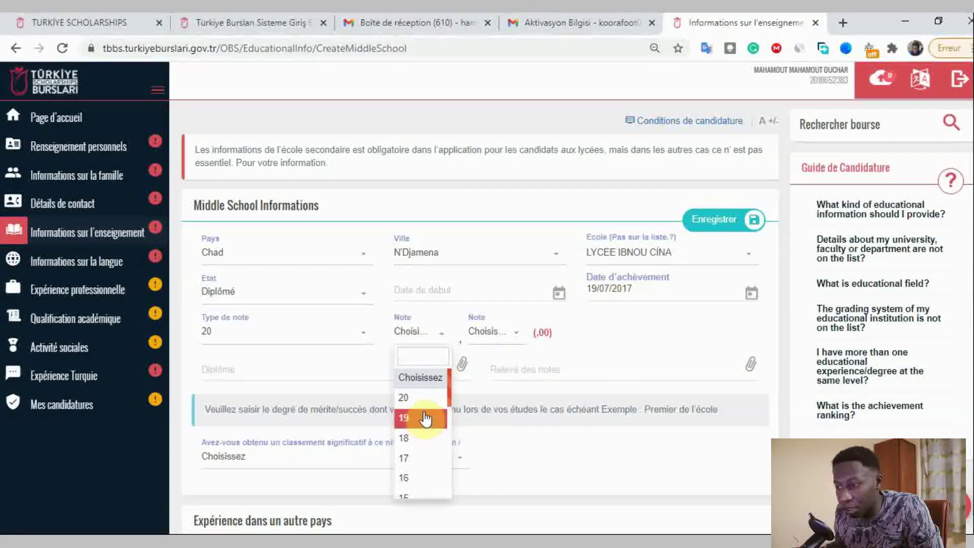
{"action": "scroll", "coordinate": [425, 418], "scroll_direction": "down", "scroll_amount": 2}
{"action": "scroll", "coordinate": [426, 417], "scroll_direction": "up", "scroll_amount": 2}
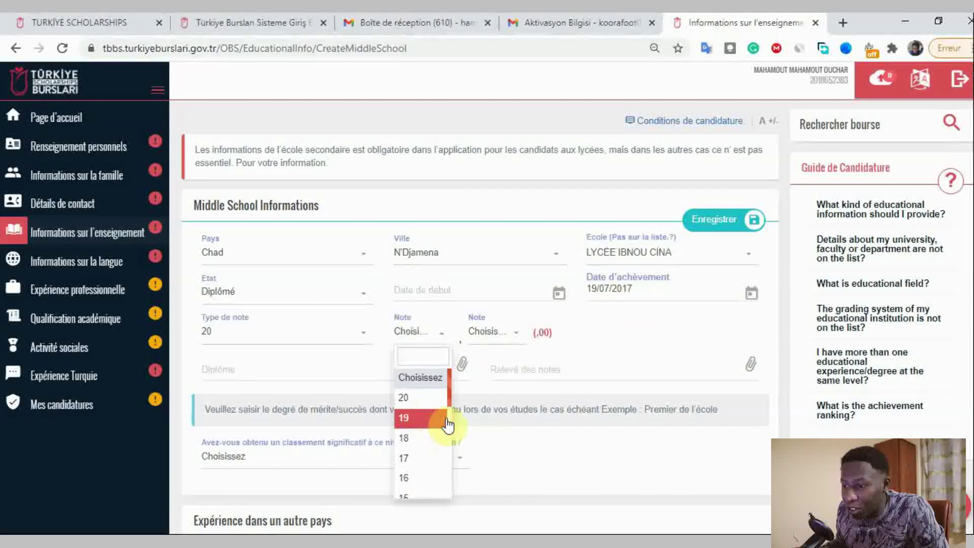
{"action": "scroll", "coordinate": [446, 426], "scroll_direction": "down", "scroll_amount": 4}
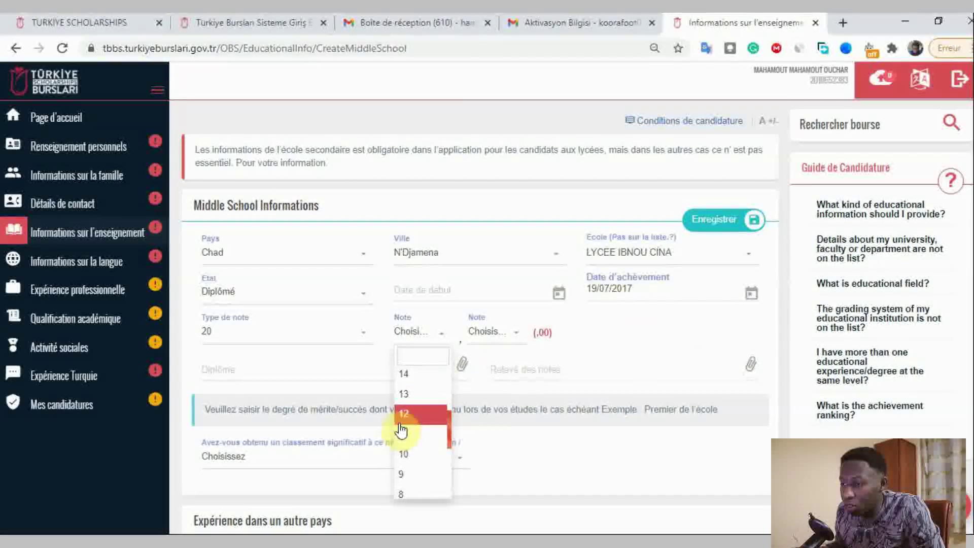
{"action": "scroll", "coordinate": [401, 430], "scroll_direction": "up", "scroll_amount": 2}
{"action": "left_click", "coordinate": [419, 468]}
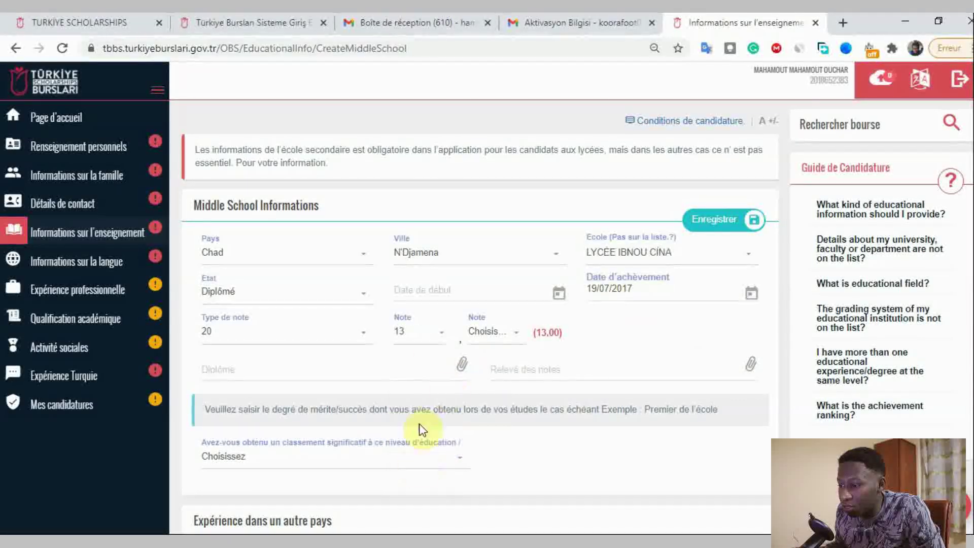
- Leave the decimal part of the grade unchanged so it reads 13,00
{"action": "left_click", "coordinate": [490, 335]}
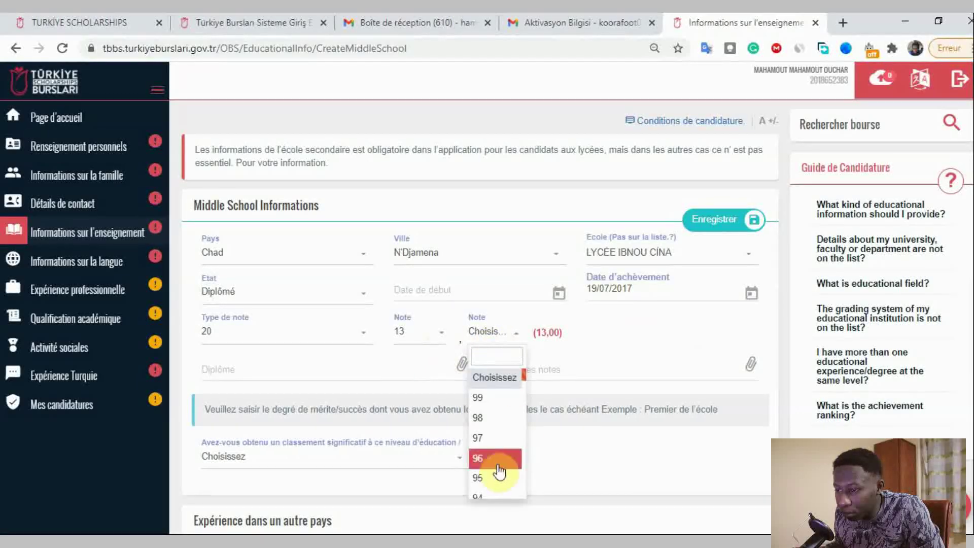
{"action": "scroll", "coordinate": [504, 429], "scroll_direction": "down", "scroll_amount": 2}
{"action": "left_click", "coordinate": [604, 348]}
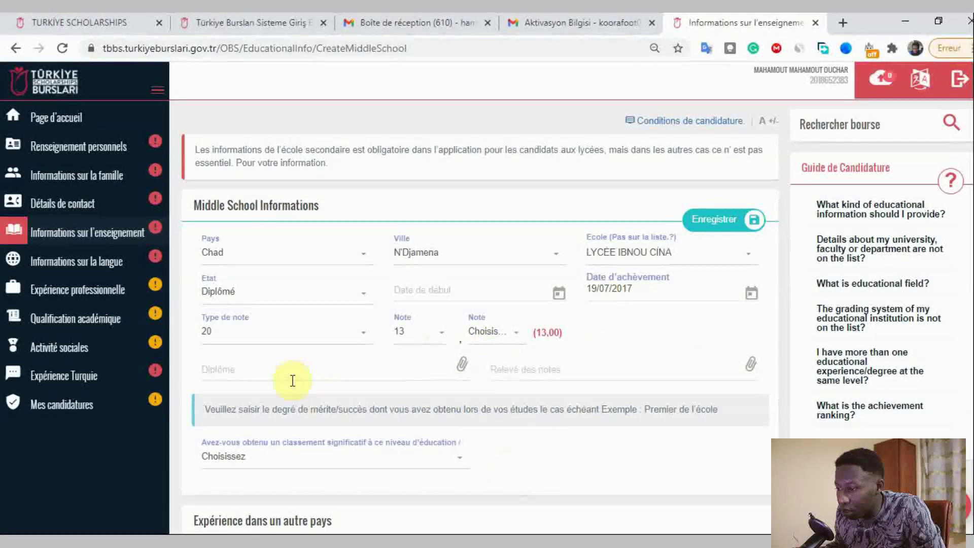
{"action": "scroll", "coordinate": [508, 381], "scroll_direction": "down", "scroll_amount": 3}
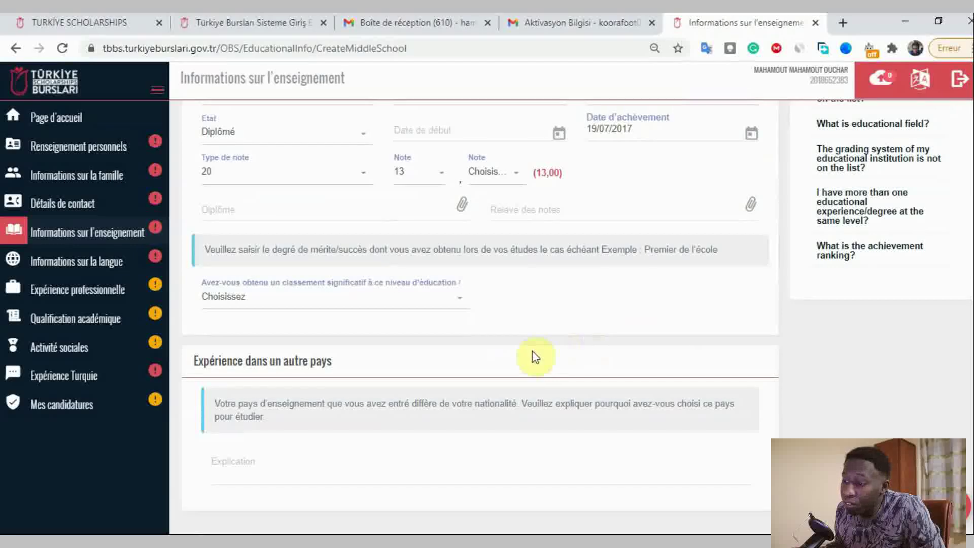
{"action": "scroll", "coordinate": [532, 351], "scroll_direction": "up", "scroll_amount": 3}
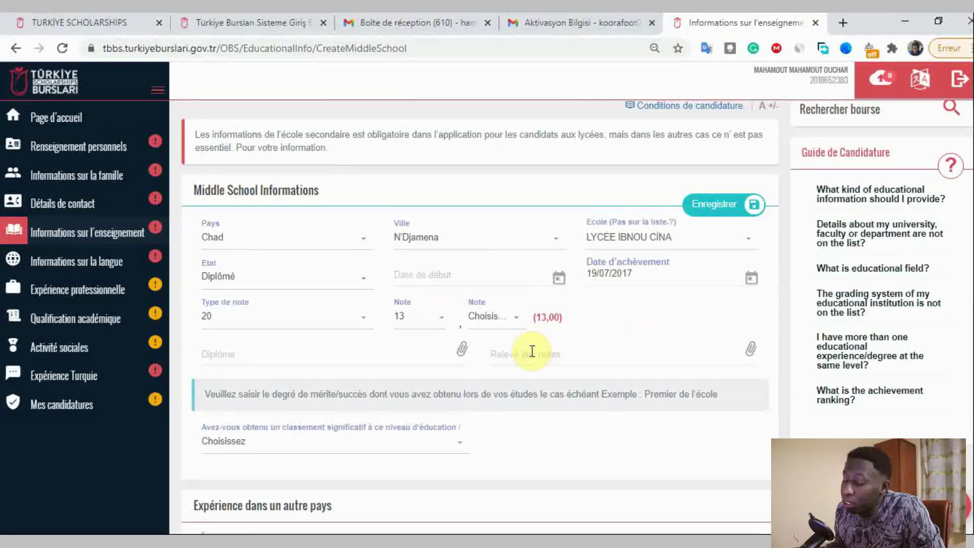
- Cancel the diploma and transcript file choosers, then go to Informations sur la langue
{"action": "left_click", "coordinate": [315, 361]}
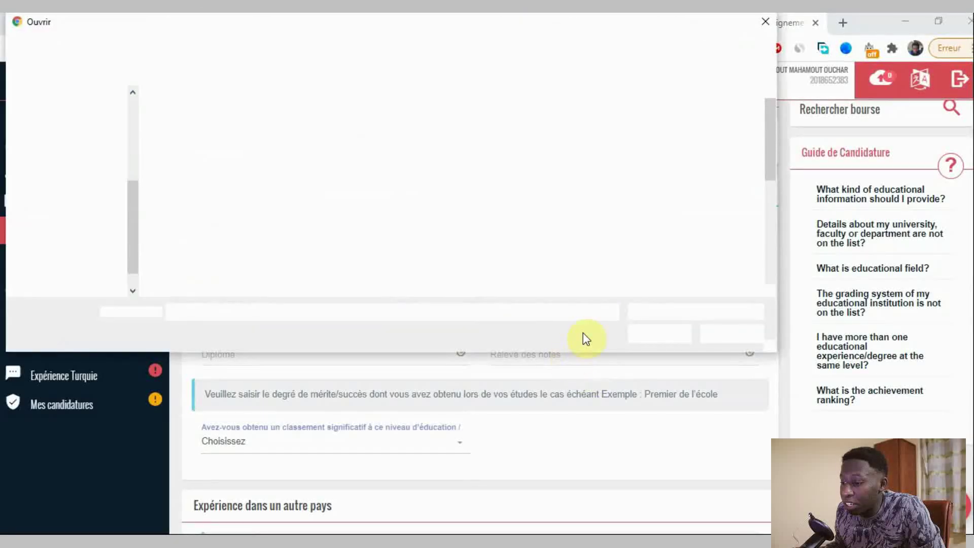
{"action": "left_click", "coordinate": [735, 339]}
{"action": "left_click", "coordinate": [609, 353]}
{"action": "left_click", "coordinate": [720, 388]}
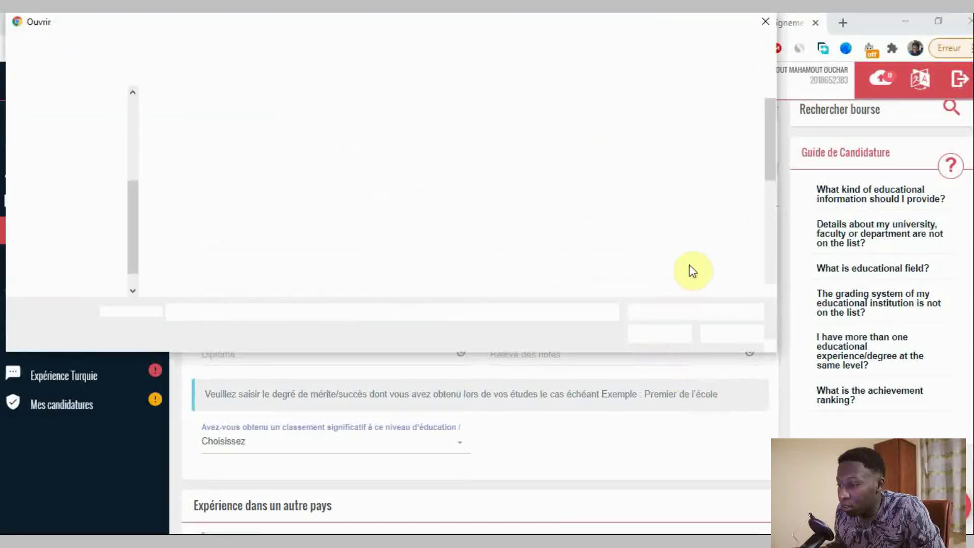
{"action": "scroll", "coordinate": [695, 386], "scroll_direction": "down", "scroll_amount": 3}
{"action": "left_click", "coordinate": [728, 333]}
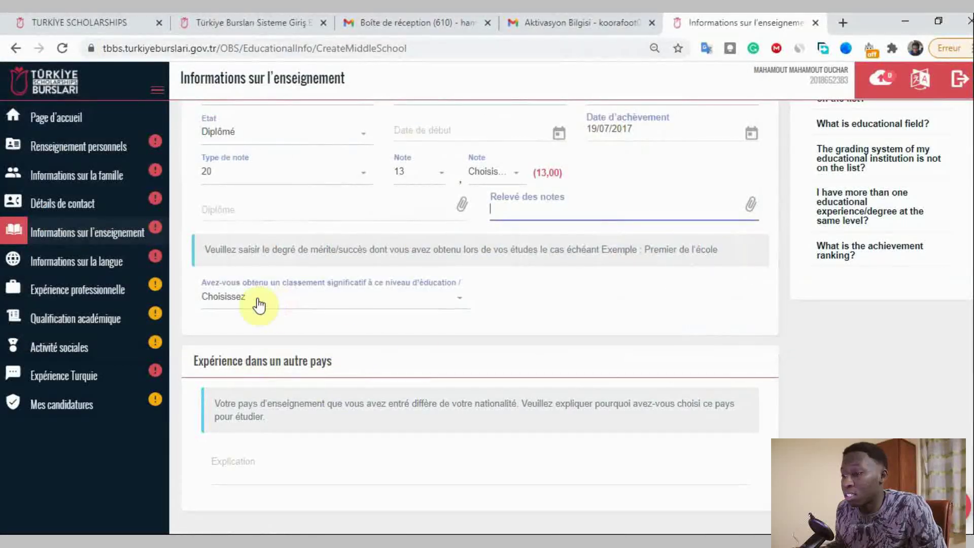
{"action": "left_click", "coordinate": [81, 263]}
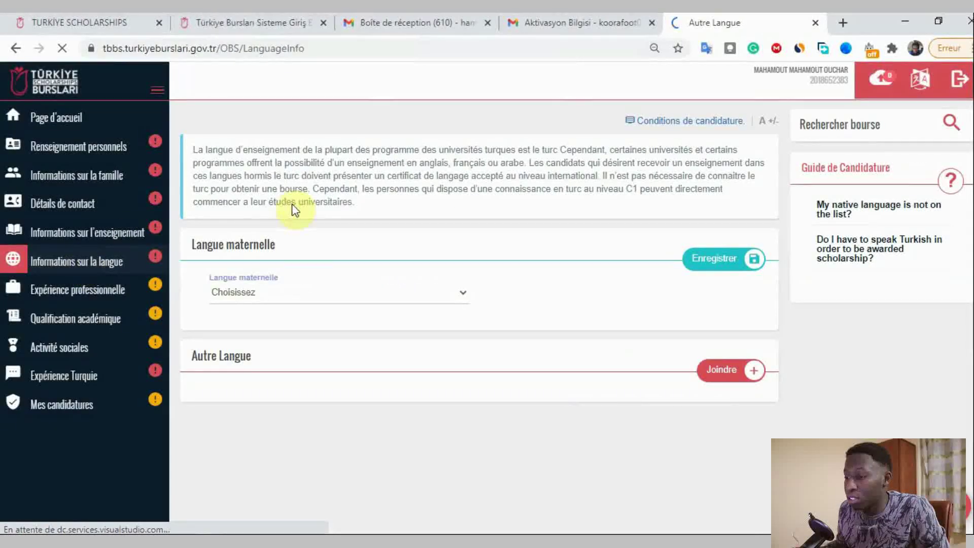
- Search 'arab' in Langue maternelle and select Arabic as the native language
{"action": "left_click", "coordinate": [321, 298]}
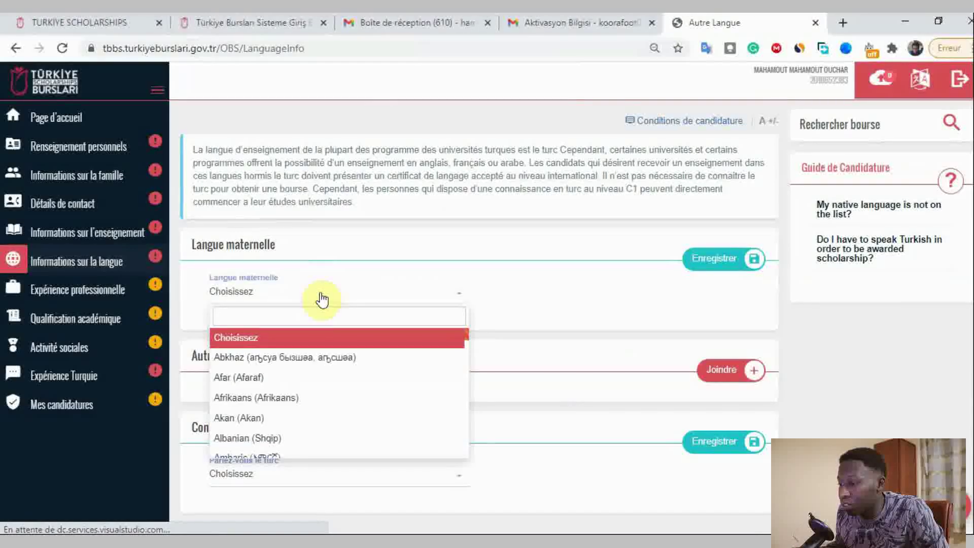
{"action": "type", "text": "fr"}
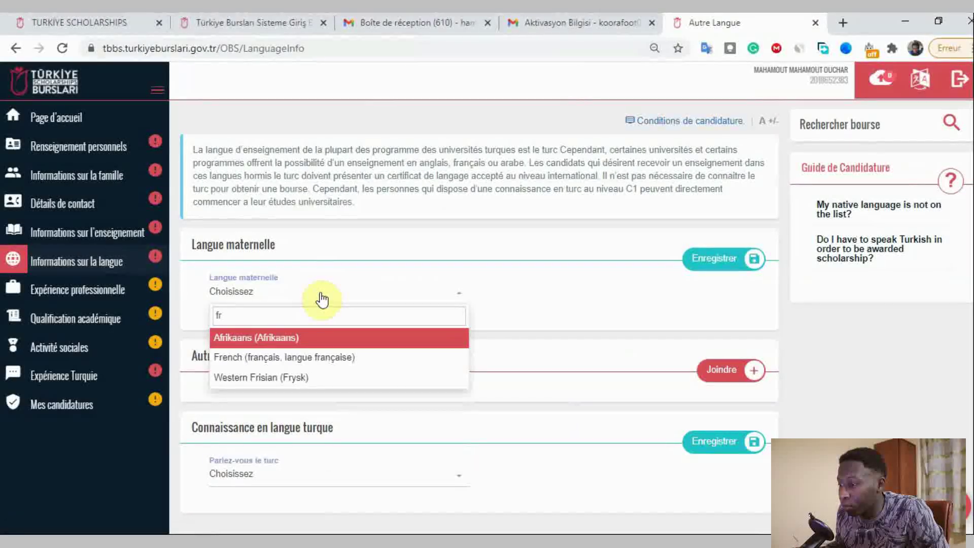
{"action": "key", "text": "BackSpace"}
{"action": "key", "text": "BackSpace"}
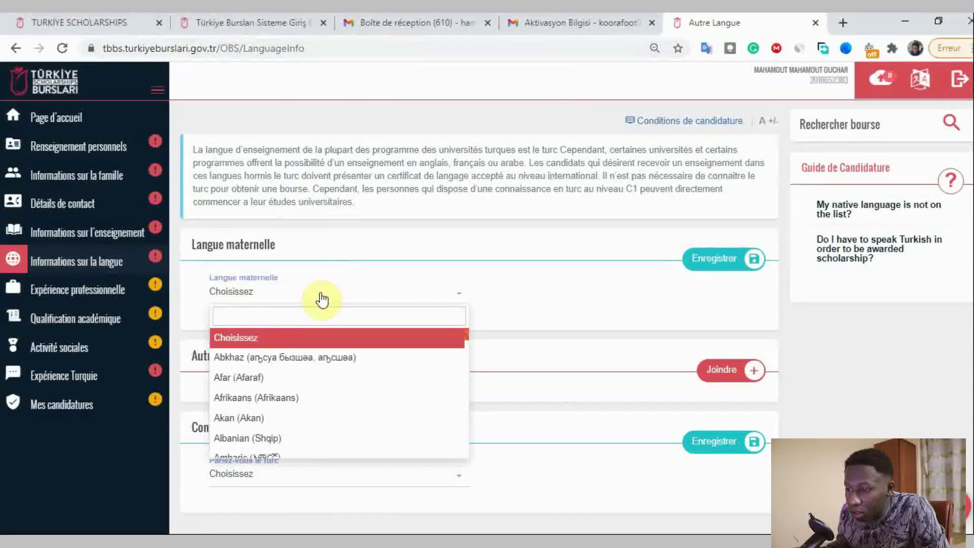
{"action": "type", "text": "ara"}
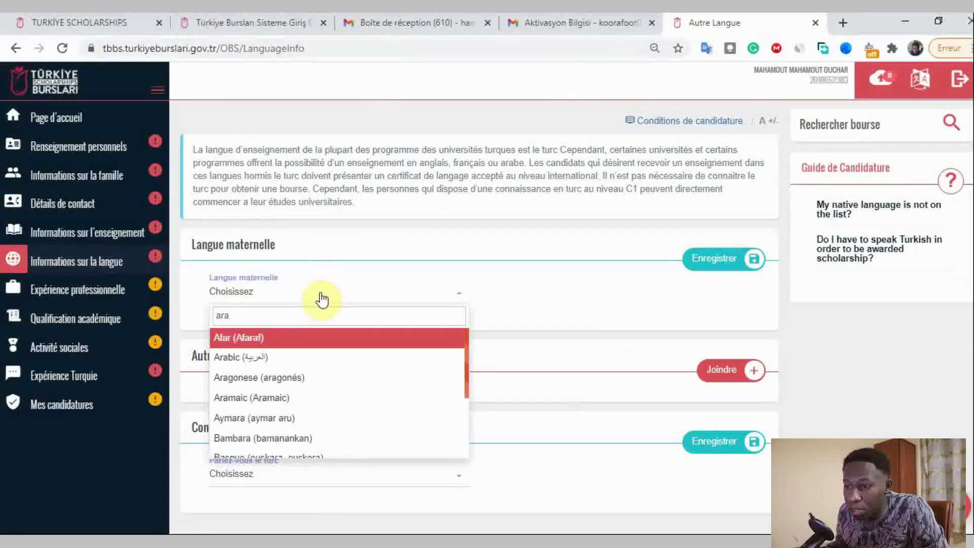
{"action": "type", "text": "be"}
{"action": "key", "text": "BackSpace"}
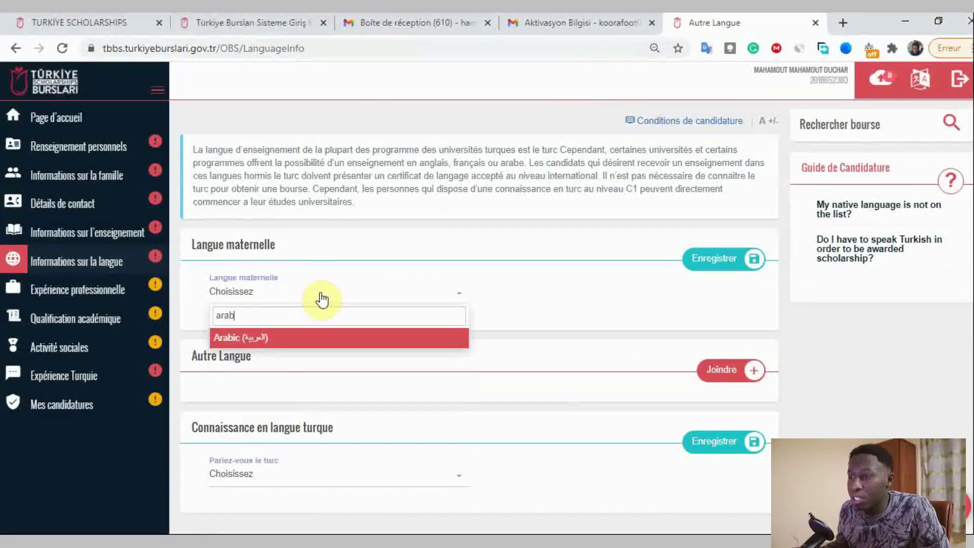
{"action": "key", "text": "Return"}
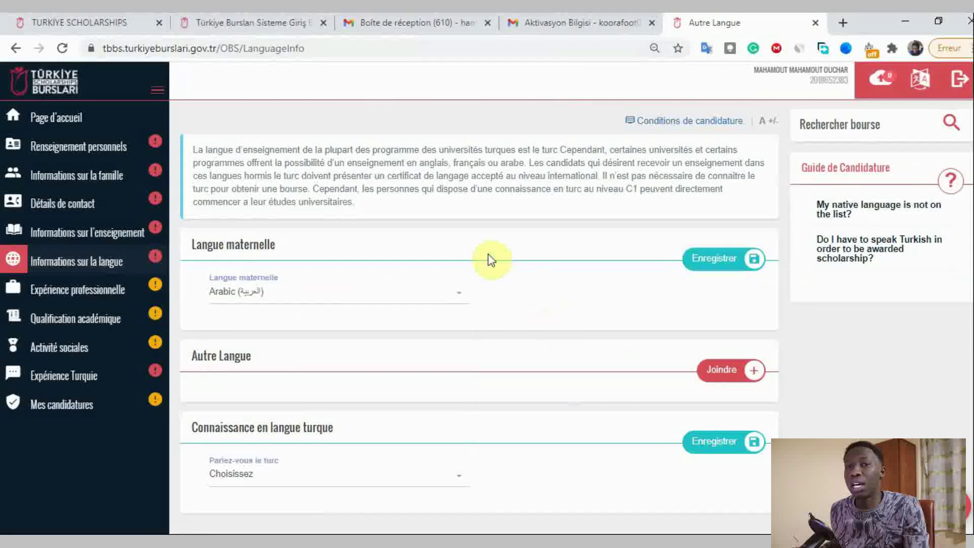
- Start a new Autre Langue entry
{"action": "scroll", "coordinate": [489, 255], "scroll_direction": "down", "scroll_amount": 3}
{"action": "scroll", "coordinate": [461, 218], "scroll_direction": "up", "scroll_amount": 2}
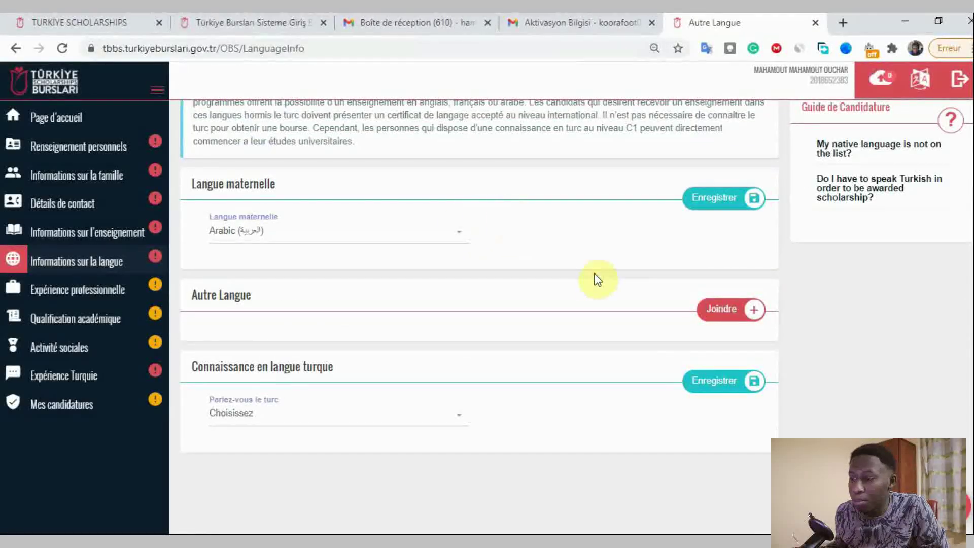
{"action": "left_click", "coordinate": [713, 308]}
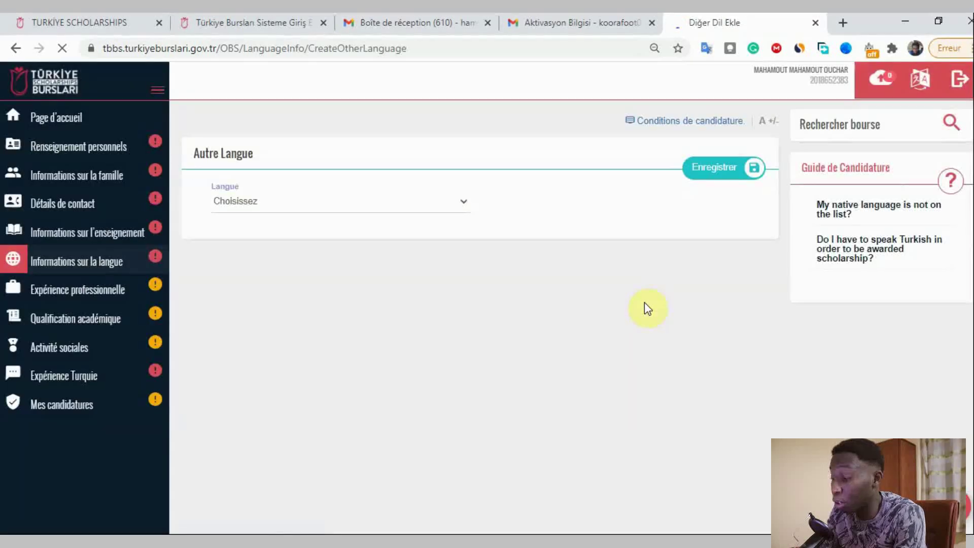
- Search 'fra' and choose French as the additional language
{"action": "left_click", "coordinate": [335, 201]}
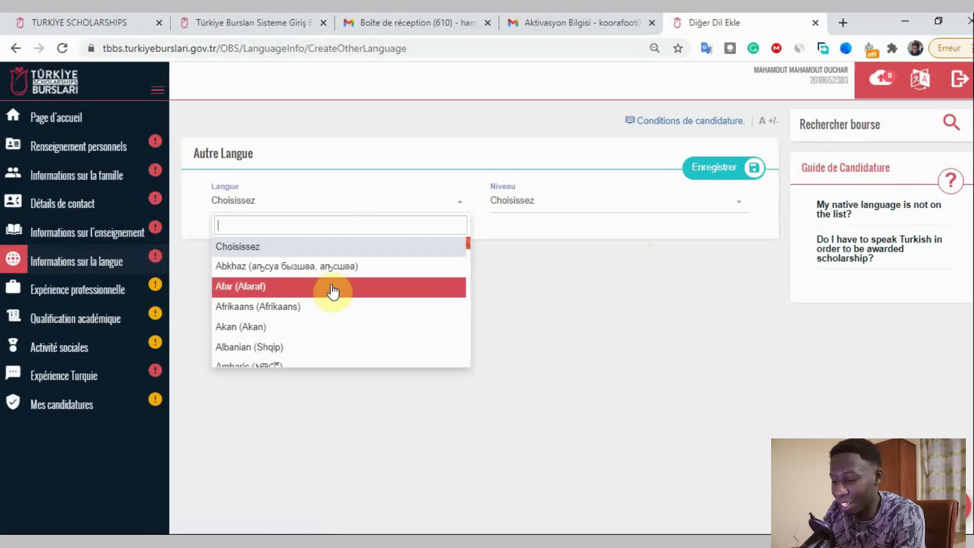
{"action": "type", "text": "fra"}
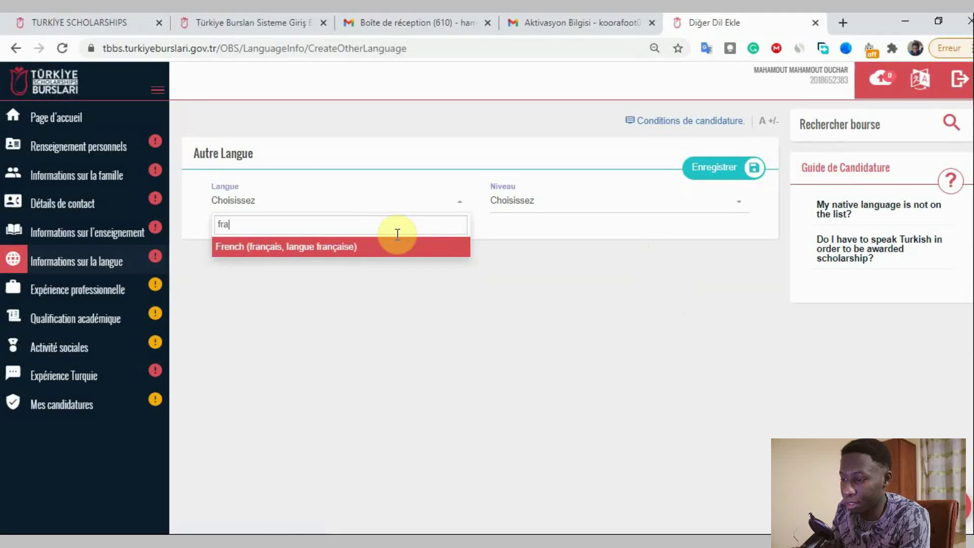
{"action": "key", "text": "Return"}
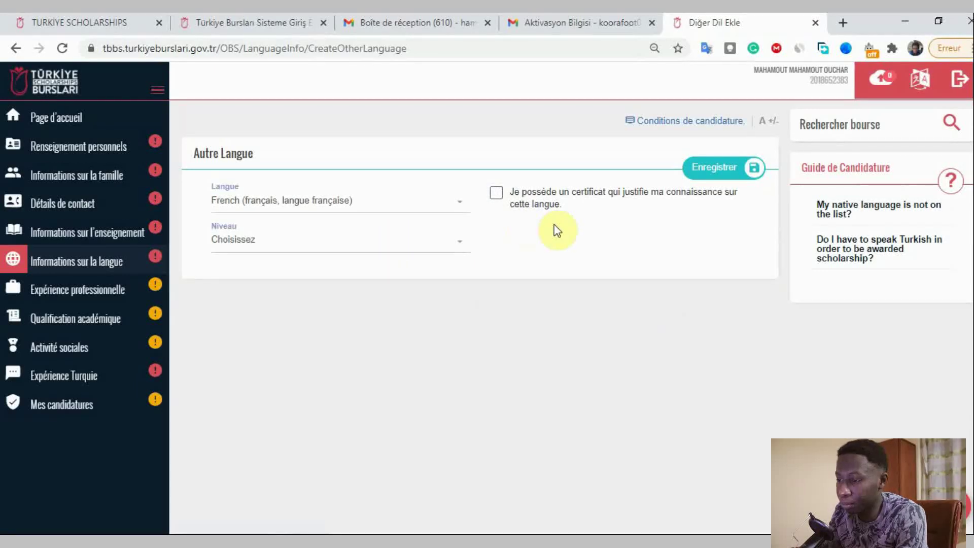
- Tick the certificate box, view the exam list, then untick it, declaring no certificate
{"action": "left_click", "coordinate": [496, 196]}
{"action": "left_click", "coordinate": [333, 244]}
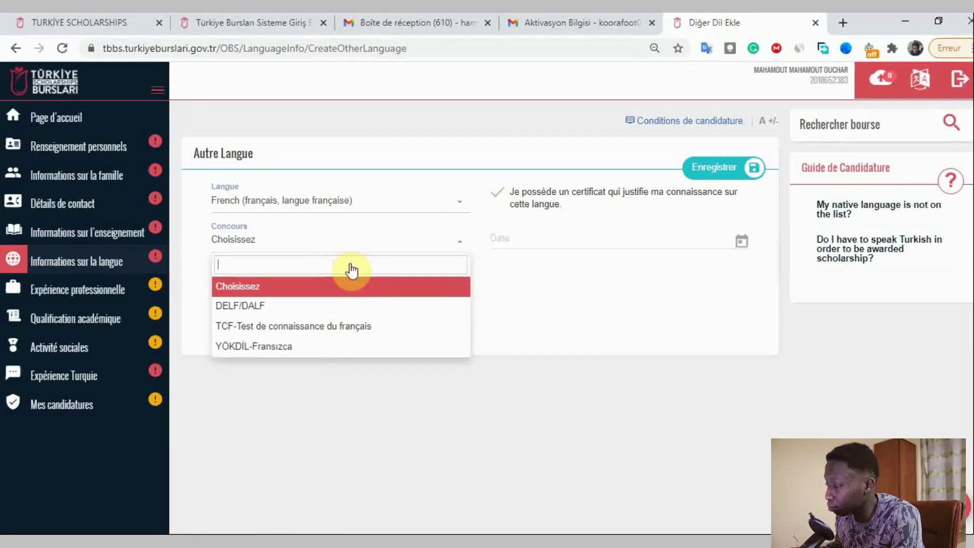
{"action": "left_click", "coordinate": [437, 238]}
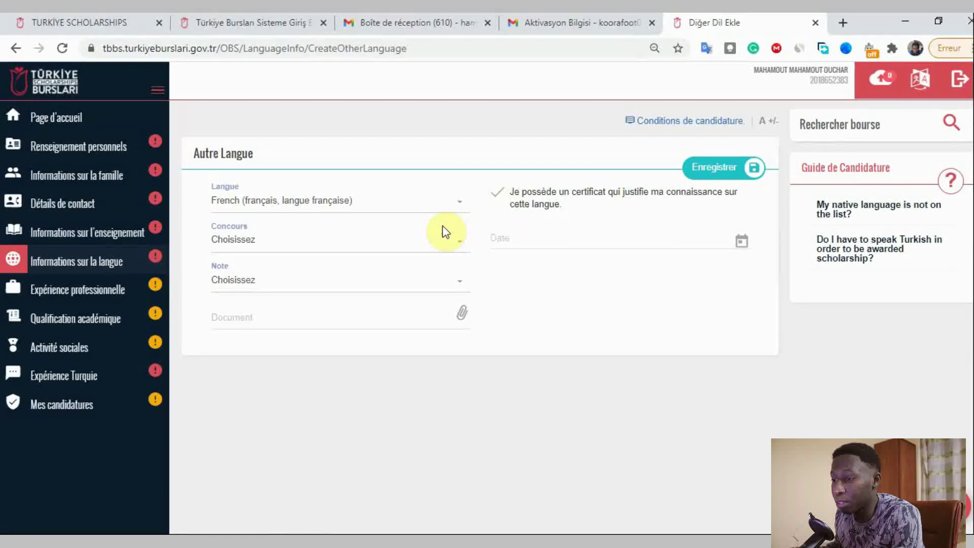
{"action": "left_click", "coordinate": [501, 195]}
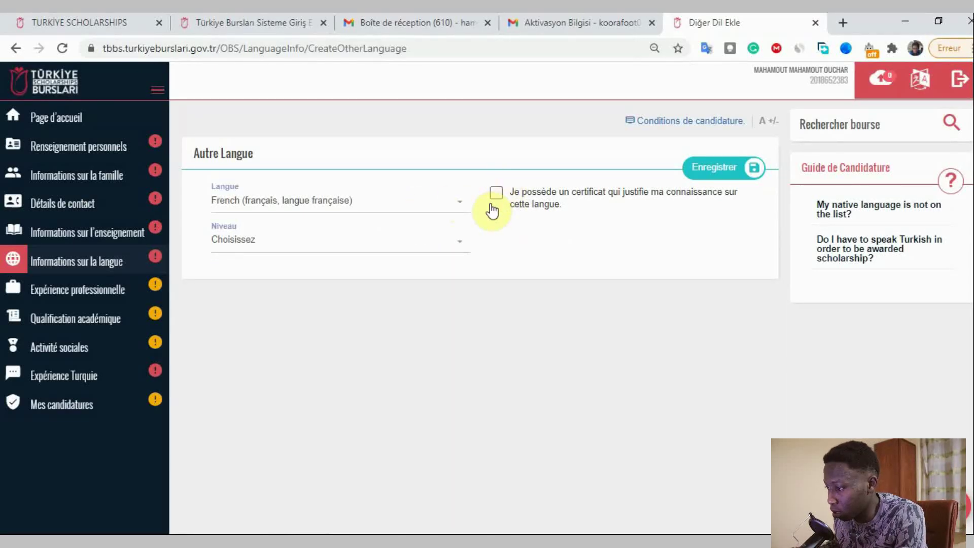
- Search the language list for 'engl' to switch the language to English
{"action": "left_click", "coordinate": [349, 254]}
{"action": "left_click", "coordinate": [363, 205]}
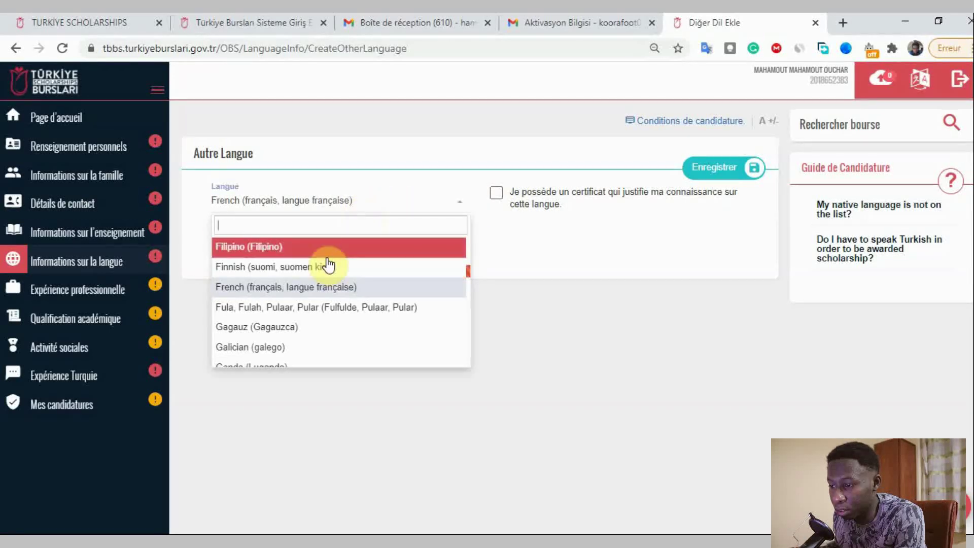
{"action": "type", "text": "angla"}
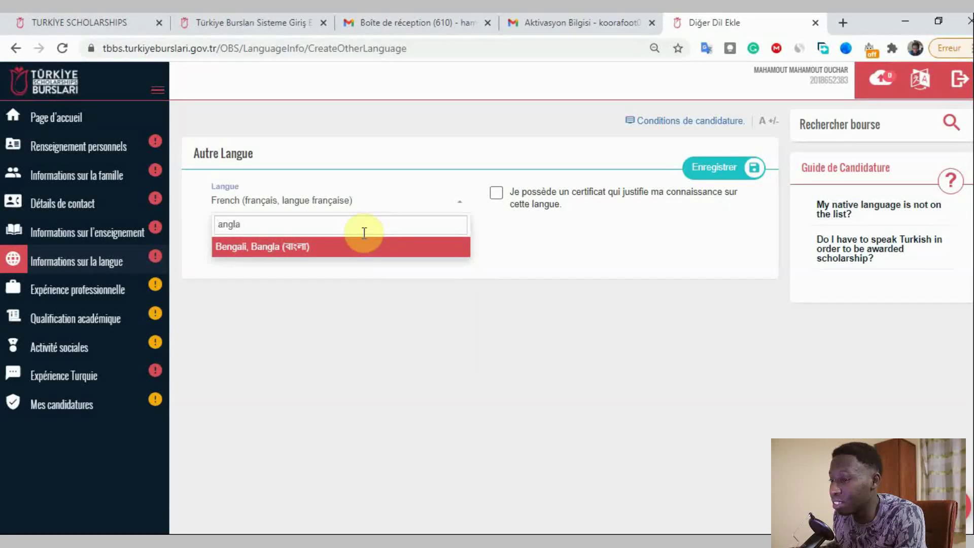
{"action": "key", "text": "BackSpace"}
{"action": "key", "text": "BackSpace"}
{"action": "key", "text": "BackSpace"}
{"action": "key", "text": "BackSpace"}
{"action": "type", "text": "angl"}
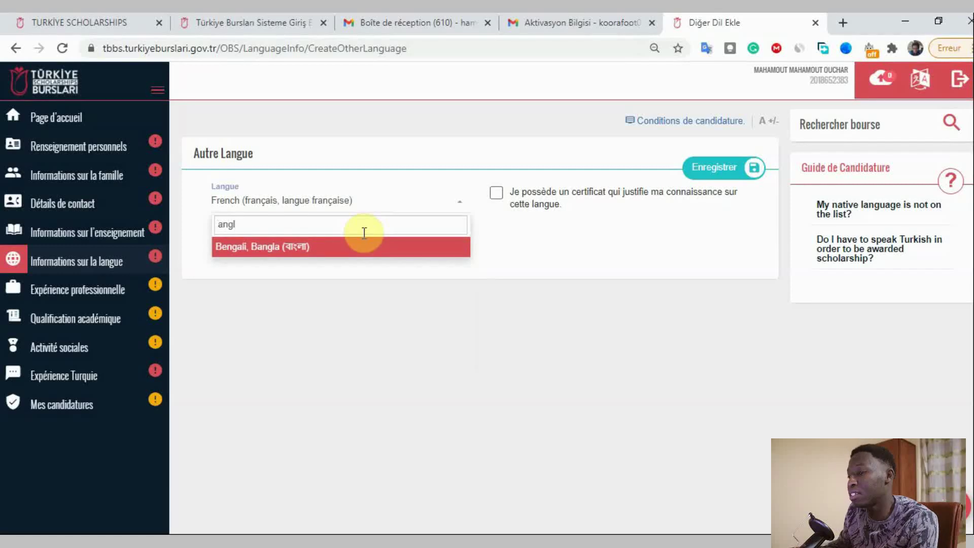
{"action": "key", "text": "BackSpace"}
{"action": "key", "text": "BackSpace"}
{"action": "key", "text": "BackSpace"}
{"action": "key", "text": "BackSpace"}
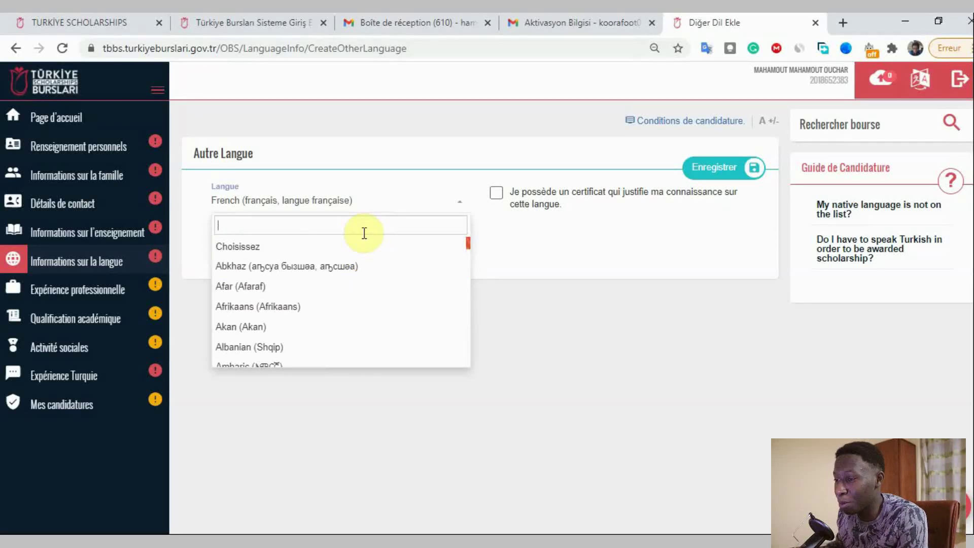
{"action": "type", "text": "engli"}
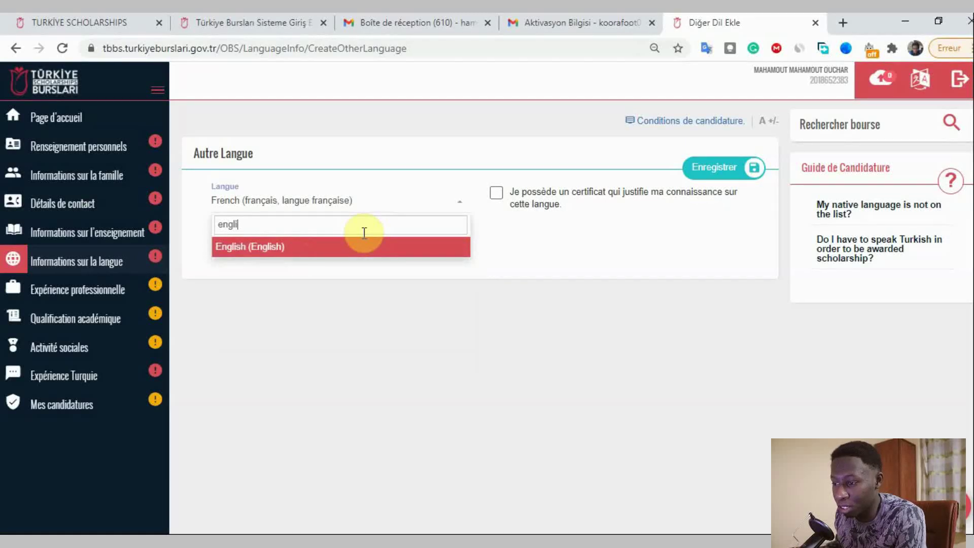
- Select English as the language and declare an IELTS certificate
{"action": "left_click", "coordinate": [365, 240]}
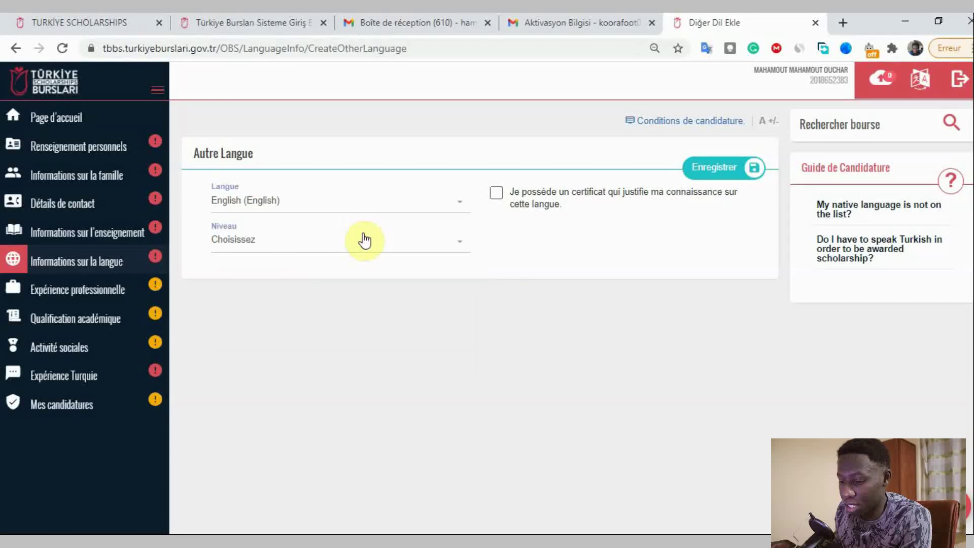
{"action": "left_click", "coordinate": [496, 193]}
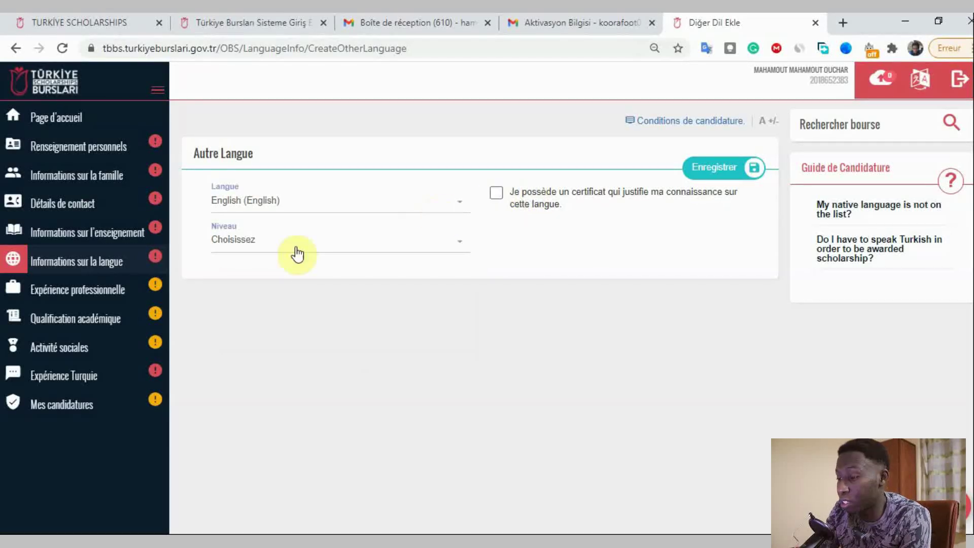
{"action": "left_click", "coordinate": [297, 252]}
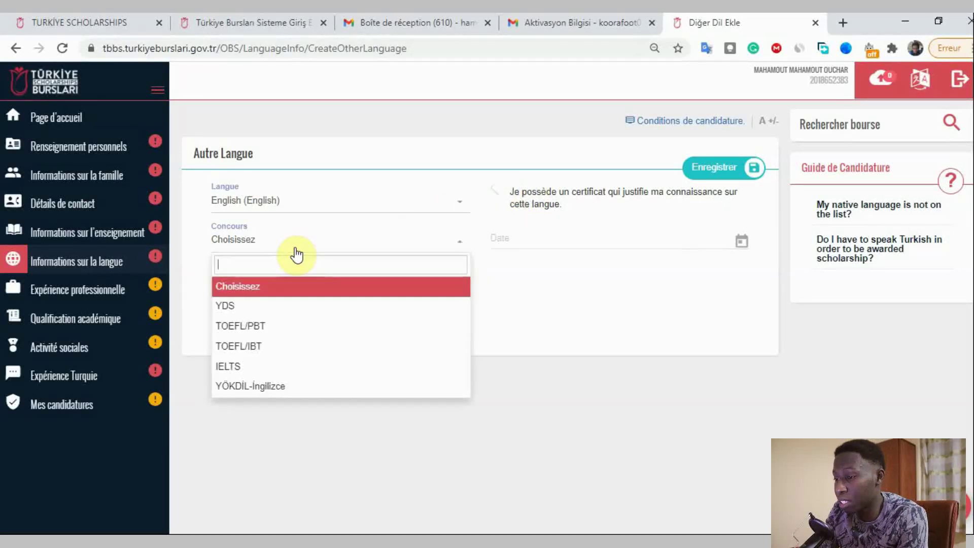
{"action": "left_click", "coordinate": [252, 365]}
- Search score 6 without a match, then withdraw the IELTS certificate declaration
{"action": "left_click", "coordinate": [279, 287]}
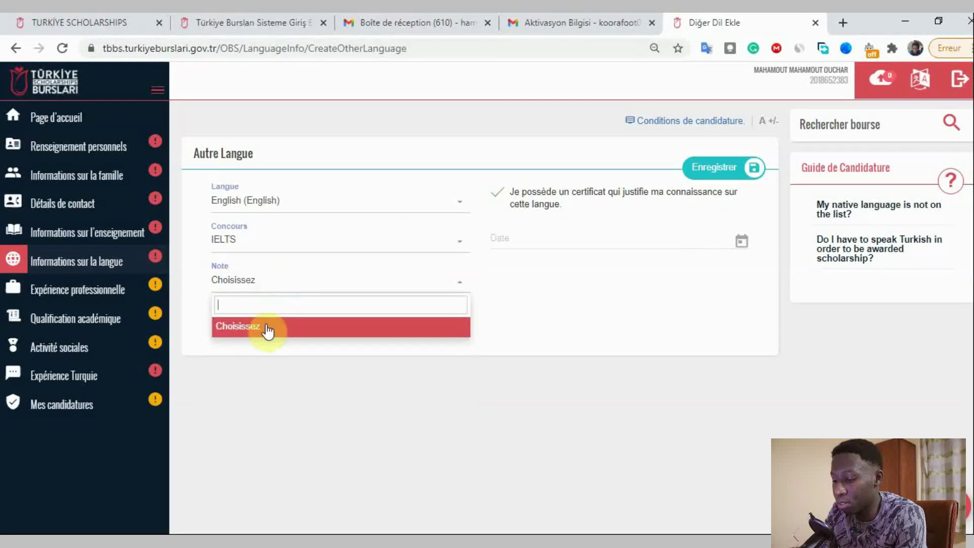
{"action": "type", "text": "65"}
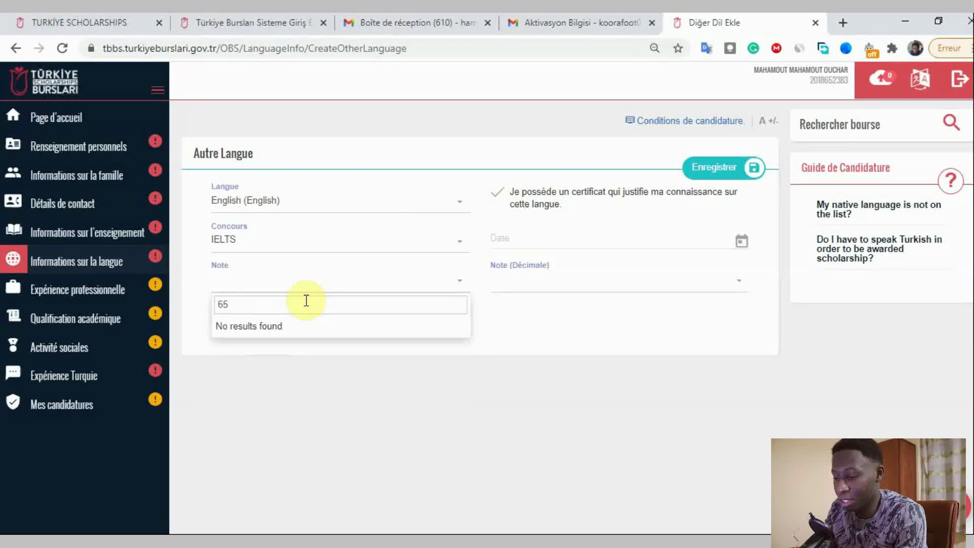
{"action": "left_click", "coordinate": [507, 315]}
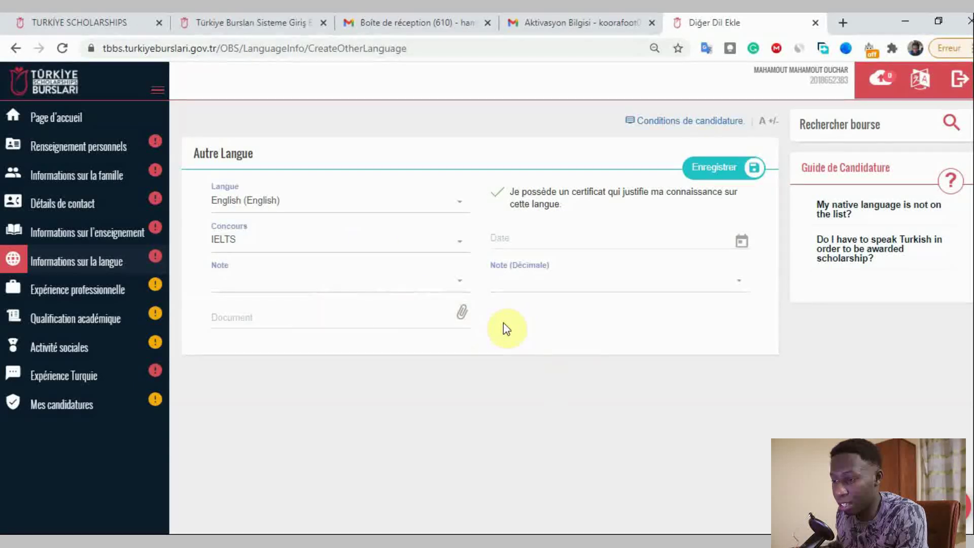
{"action": "left_click", "coordinate": [422, 246]}
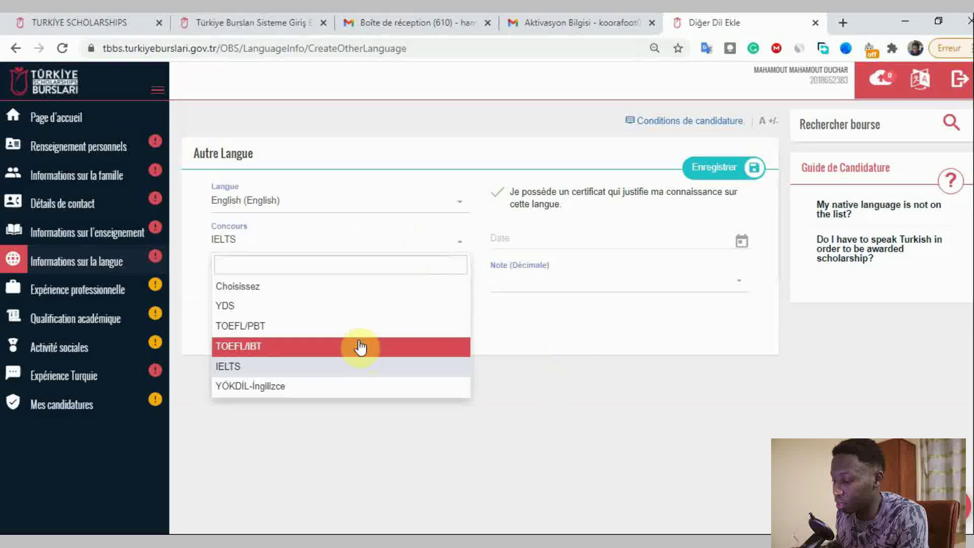
{"action": "scroll", "coordinate": [364, 324], "scroll_direction": "down", "scroll_amount": 1}
{"action": "scroll", "coordinate": [583, 304], "scroll_direction": "down", "scroll_amount": 1}
{"action": "scroll", "coordinate": [561, 402], "scroll_direction": "up", "scroll_amount": 2}
{"action": "left_click", "coordinate": [561, 402]}
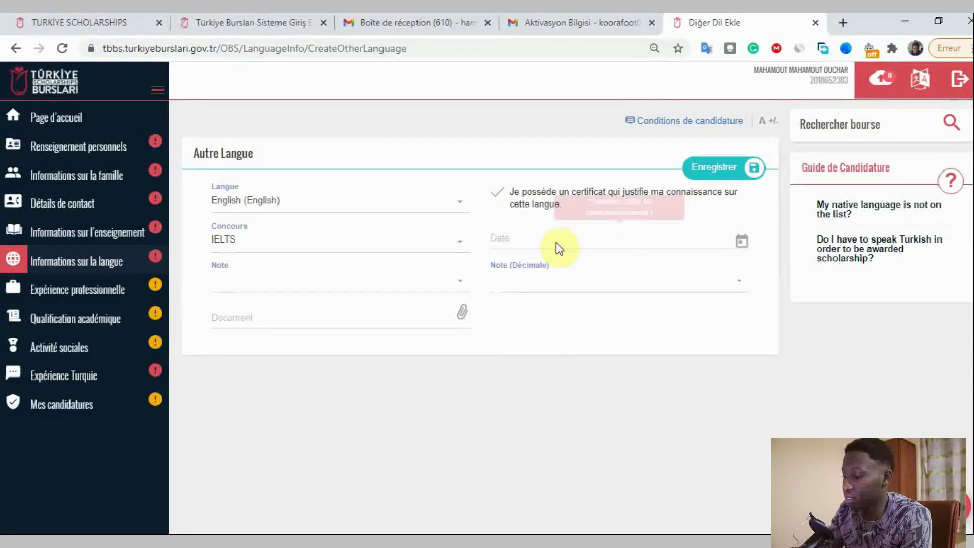
{"action": "left_click", "coordinate": [497, 198]}
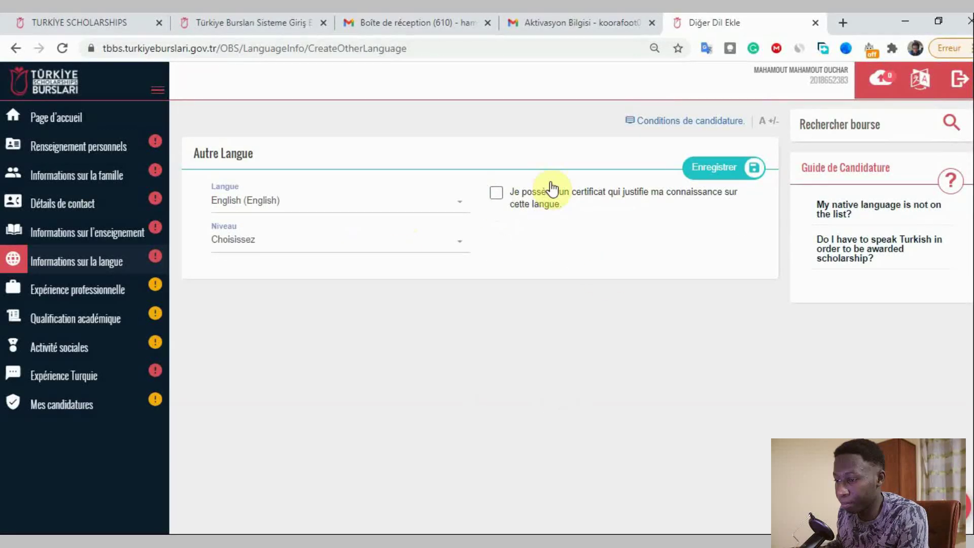
{"action": "left_click", "coordinate": [413, 243]}
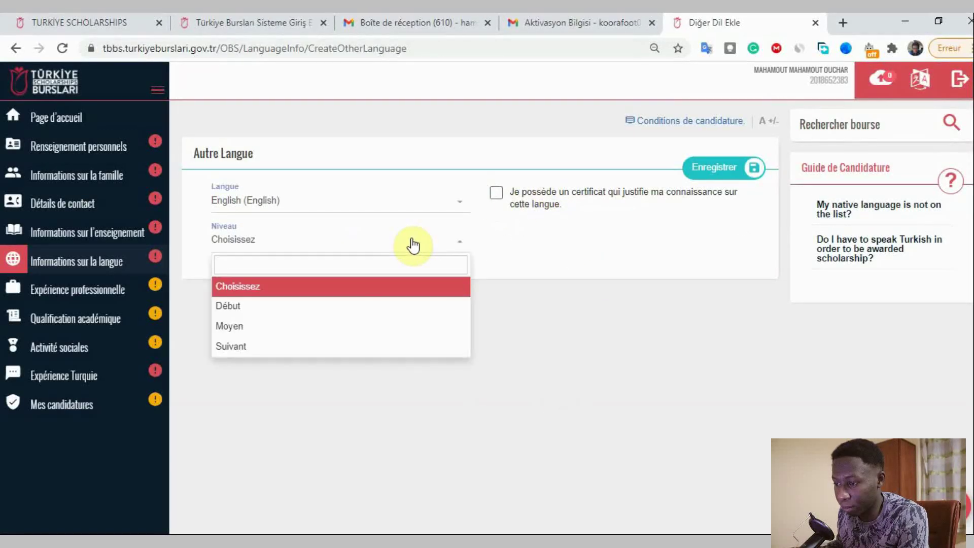
- Switch the language back to French with level Suivant
{"action": "left_click", "coordinate": [371, 208]}
{"action": "type", "text": "fre"}
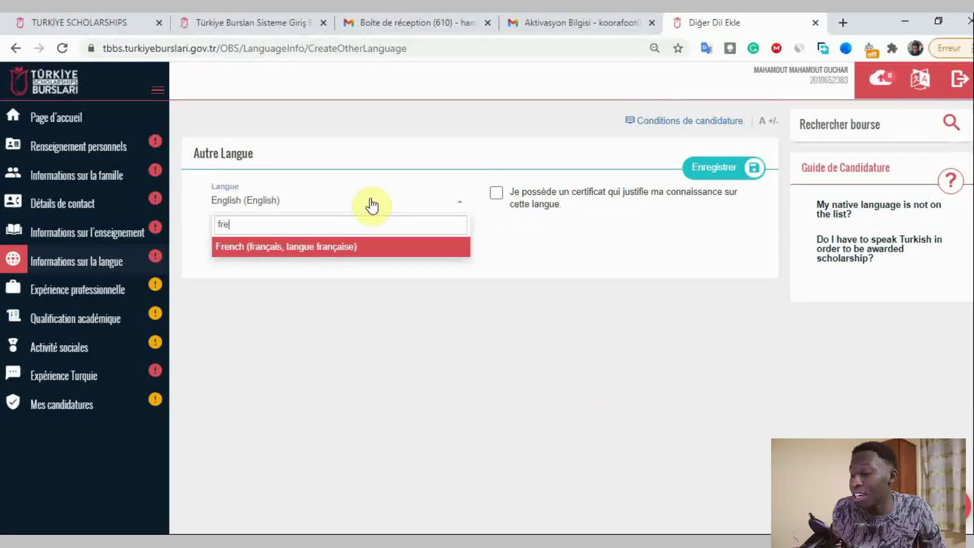
{"action": "key", "text": "Return"}
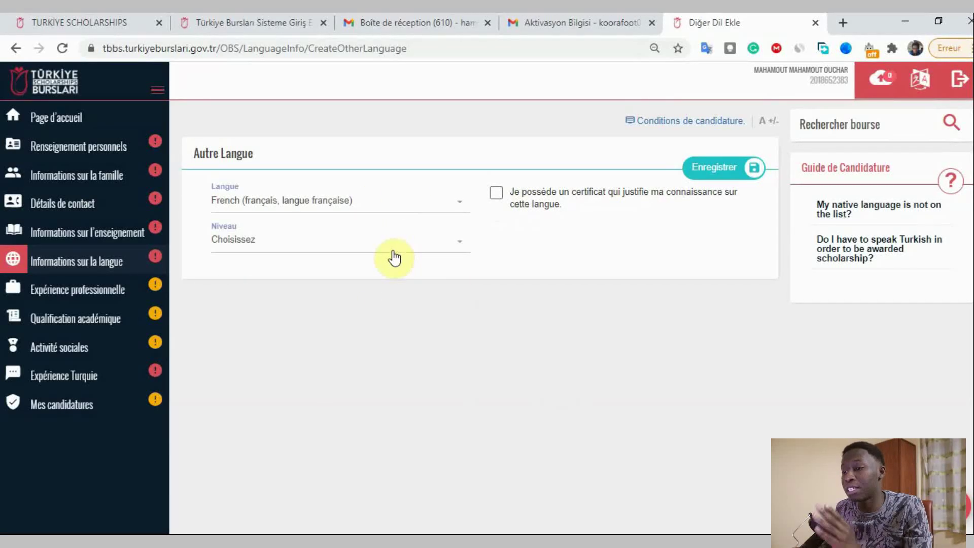
{"action": "left_click", "coordinate": [369, 240]}
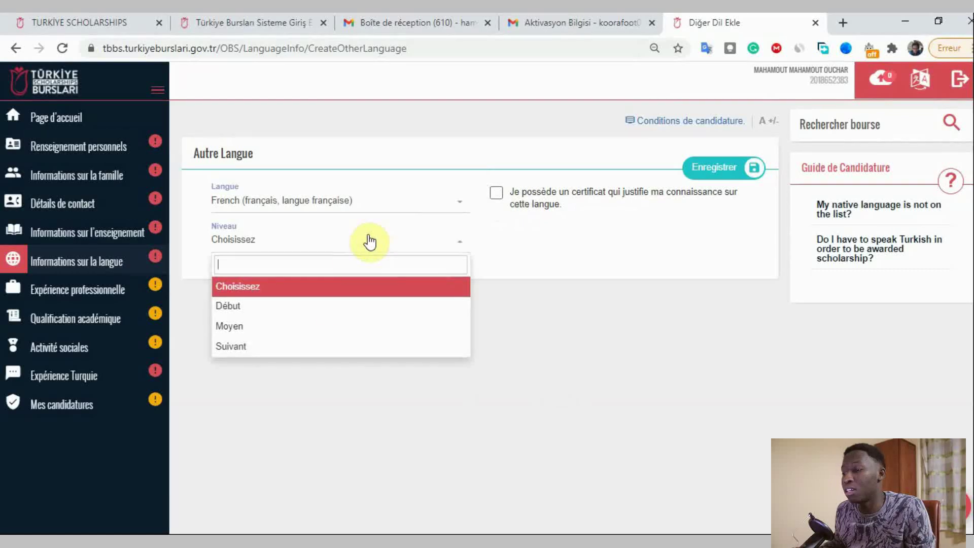
{"action": "left_click", "coordinate": [255, 346]}
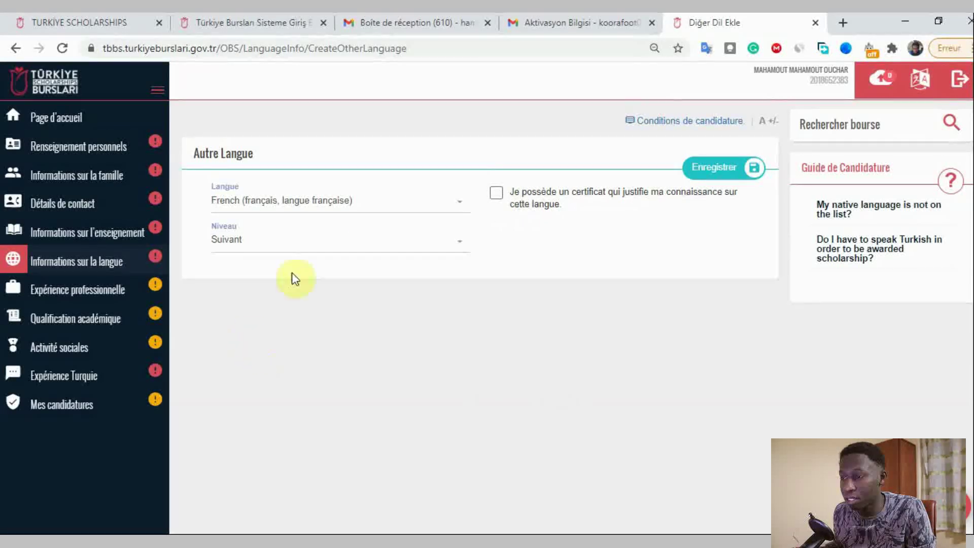
{"action": "left_click", "coordinate": [313, 242]}
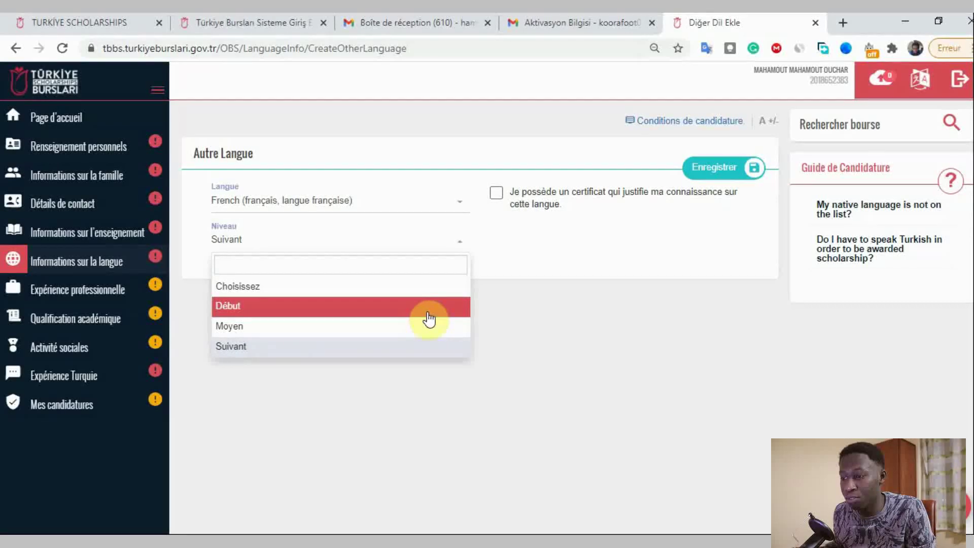
{"action": "left_click", "coordinate": [693, 151]}
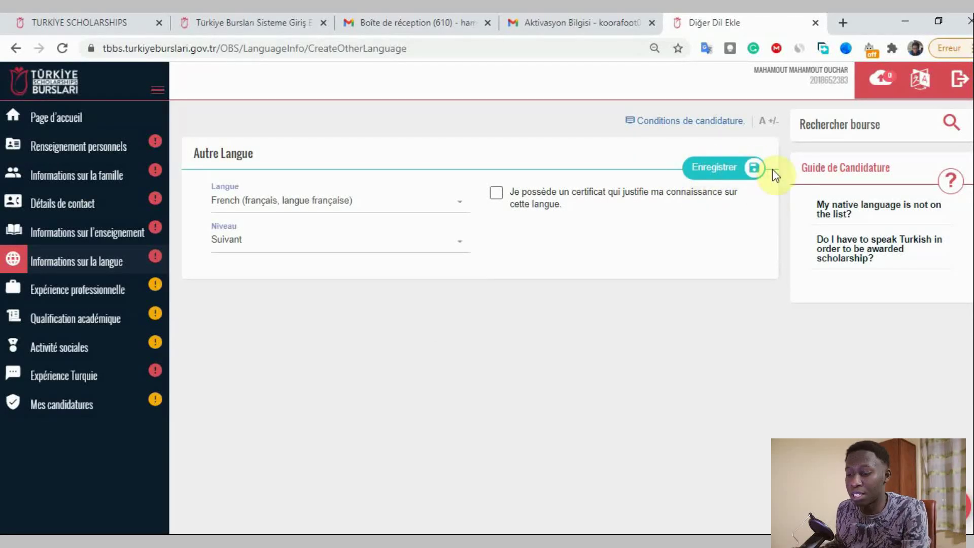
- Try saving the entry, dismiss the required-fields warning, and go to Expérience professionnelle
{"action": "left_click", "coordinate": [730, 173]}
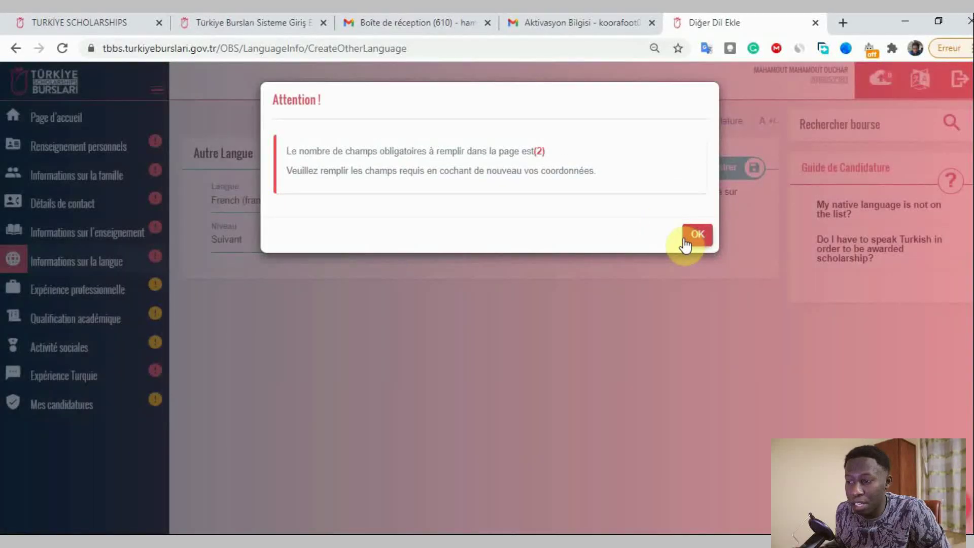
{"action": "left_click", "coordinate": [696, 235]}
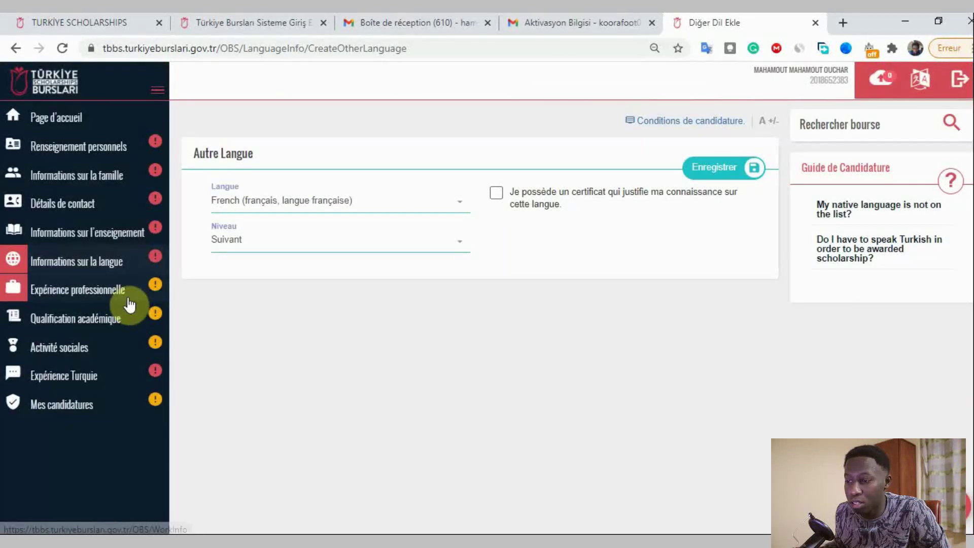
{"action": "left_click", "coordinate": [127, 298]}
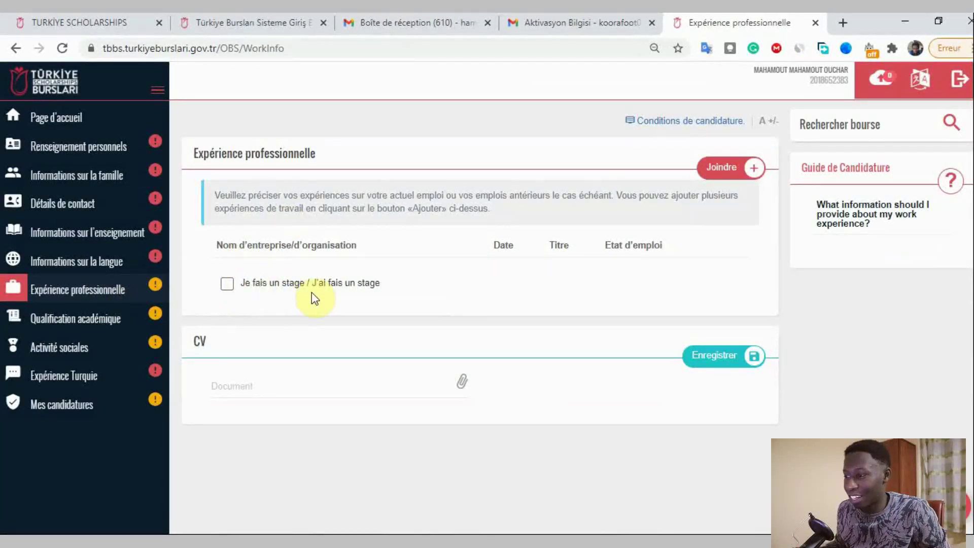
- Tick 'Je fais un stage / J'ai fait un stage' and go to Qualification académique
{"action": "left_click", "coordinate": [228, 286]}
{"action": "scroll", "coordinate": [202, 258], "scroll_direction": "down", "scroll_amount": 3}
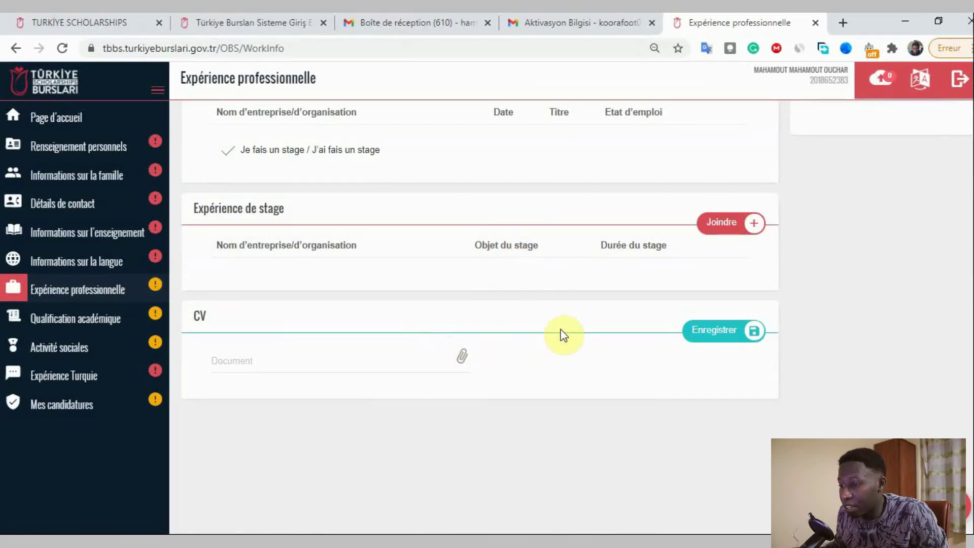
{"action": "left_click", "coordinate": [115, 325]}
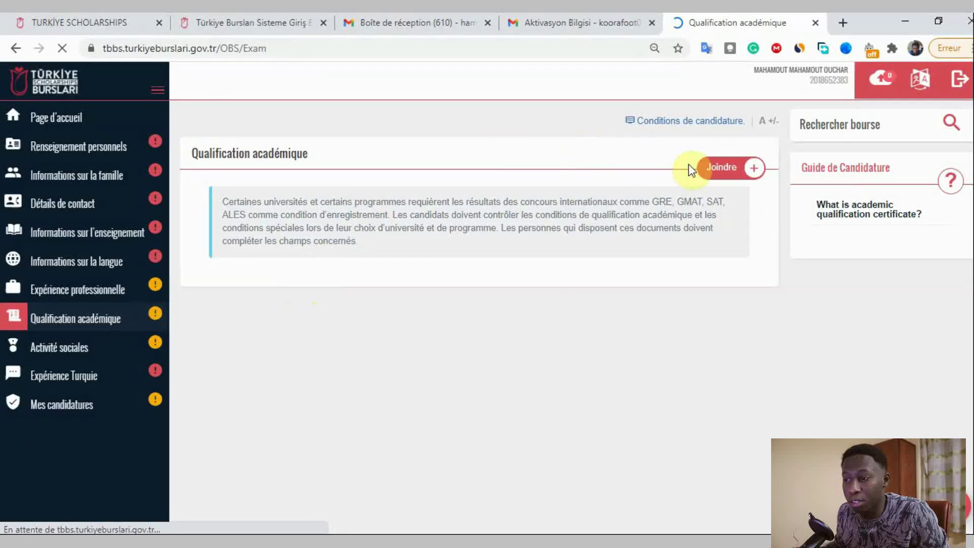
- Add a qualification entry and search 'bac' to choose International Baccalaureate (IB) as Nom du concours
{"action": "left_click", "coordinate": [708, 168]}
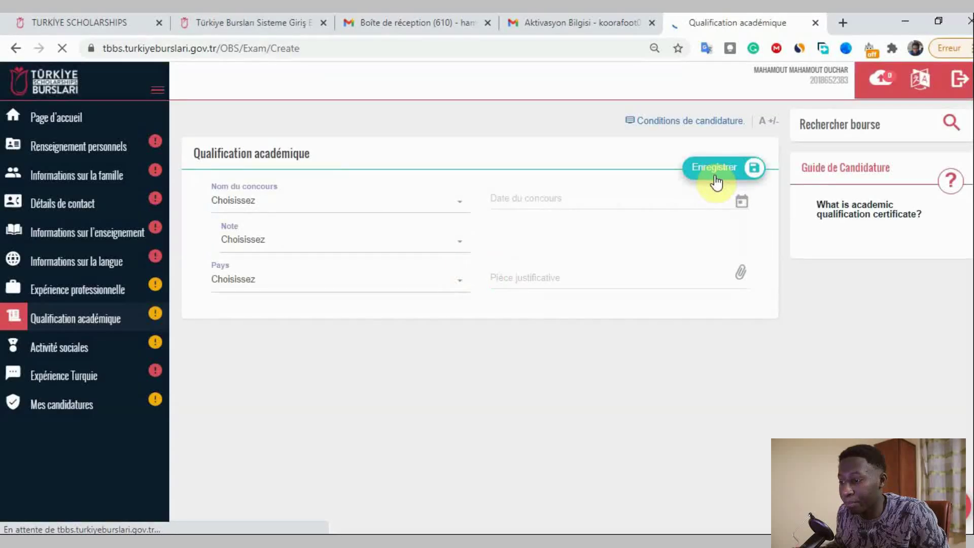
{"action": "left_click", "coordinate": [333, 205]}
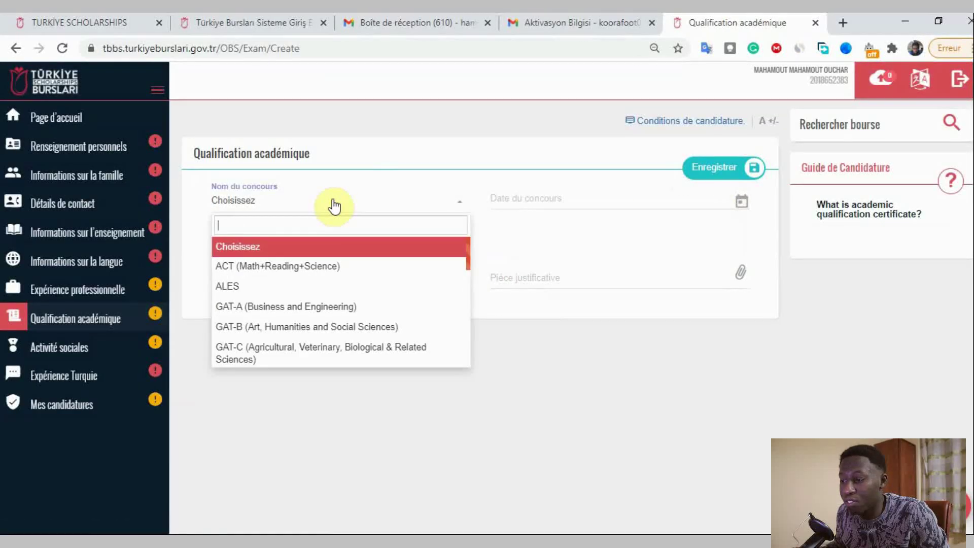
{"action": "scroll", "coordinate": [400, 296], "scroll_direction": "down", "scroll_amount": 6}
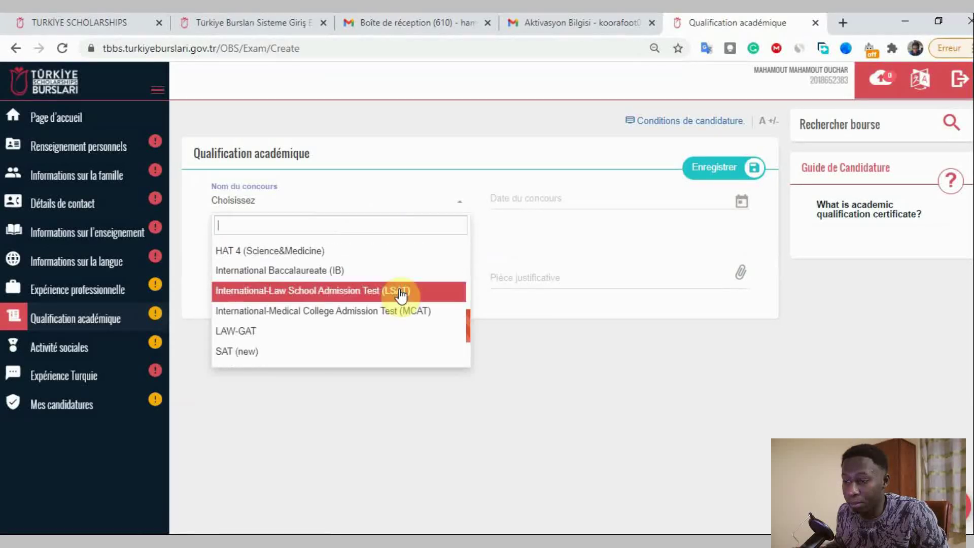
{"action": "scroll", "coordinate": [400, 294], "scroll_direction": "down", "scroll_amount": 5}
{"action": "scroll", "coordinate": [397, 294], "scroll_direction": "up", "scroll_amount": 3}
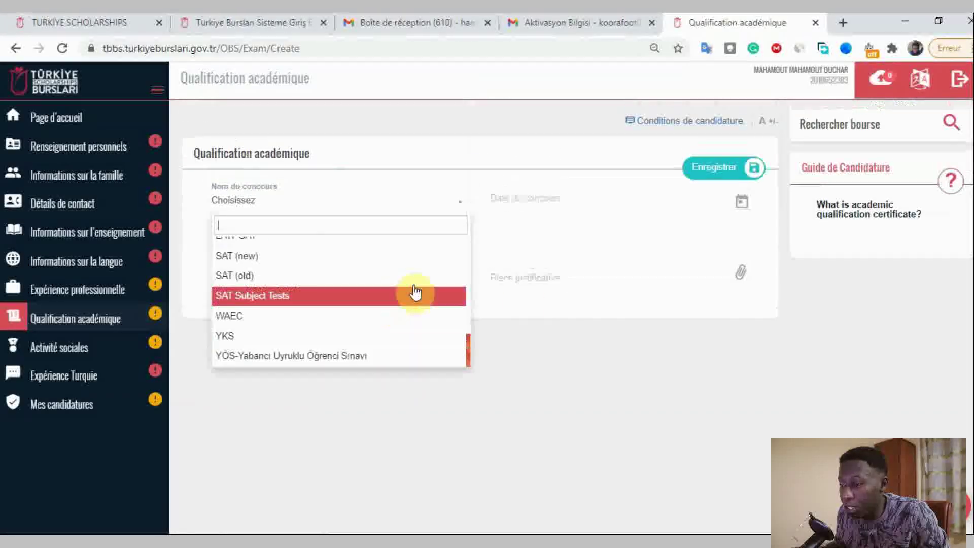
{"action": "left_click", "coordinate": [577, 359]}
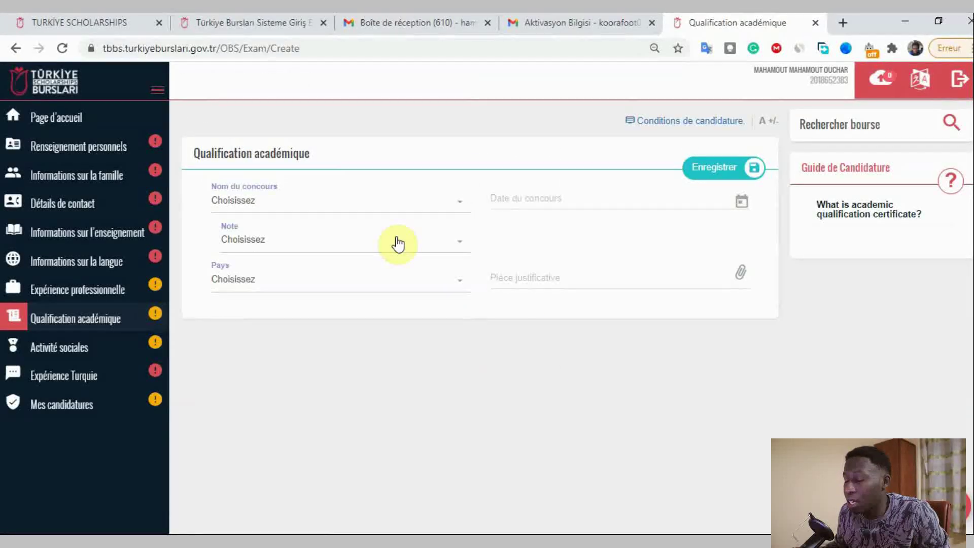
{"action": "left_click", "coordinate": [388, 212]}
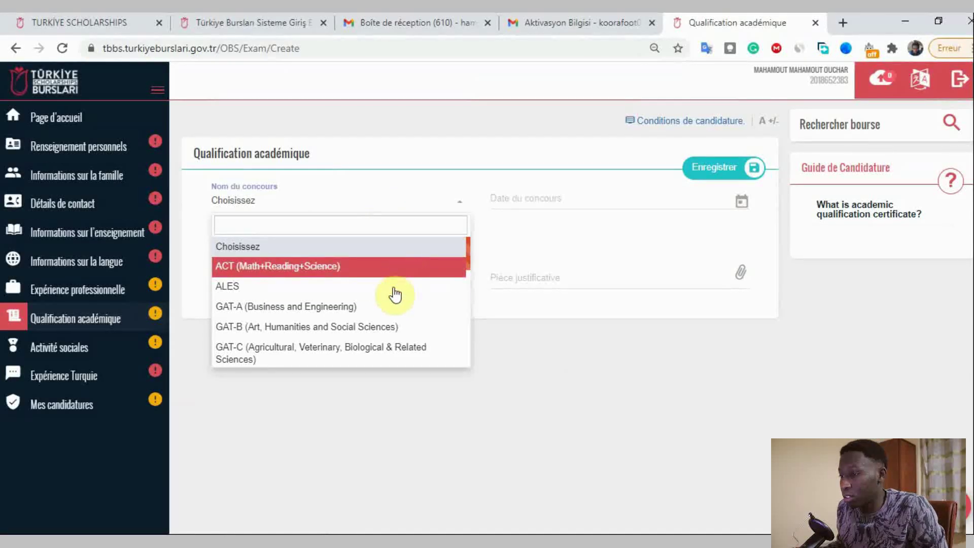
{"action": "scroll", "coordinate": [413, 300], "scroll_direction": "down", "scroll_amount": 3}
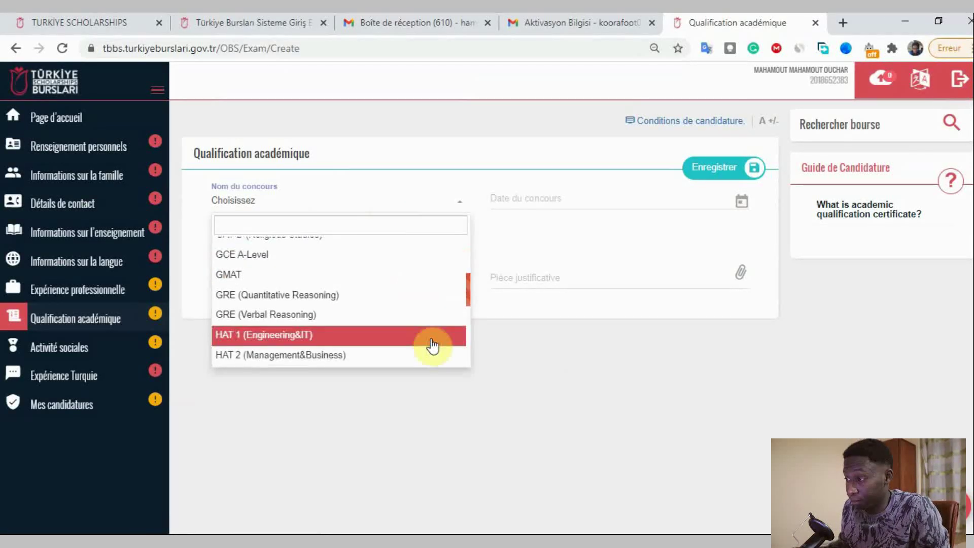
{"action": "left_click", "coordinate": [450, 413]}
{"action": "left_click", "coordinate": [378, 203]}
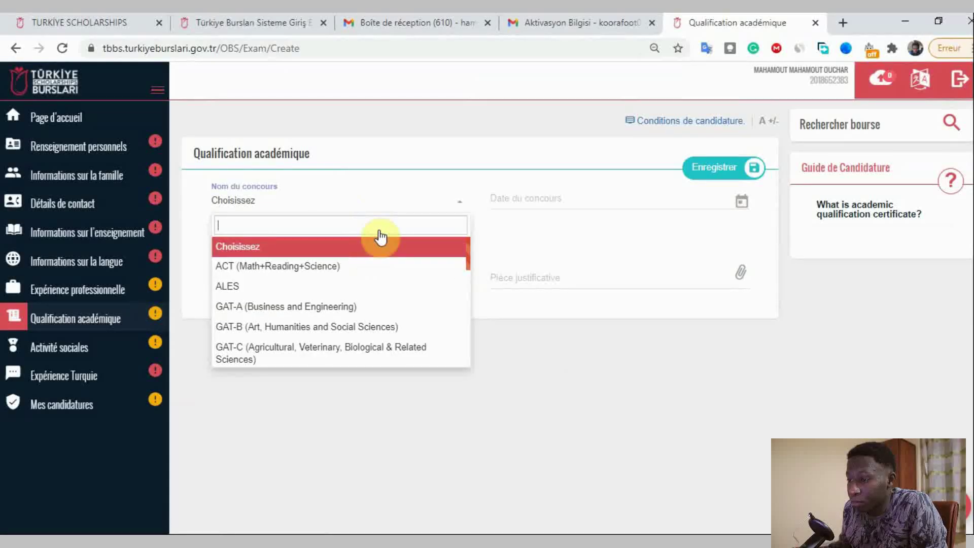
{"action": "scroll", "coordinate": [412, 310], "scroll_direction": "down", "scroll_amount": 8}
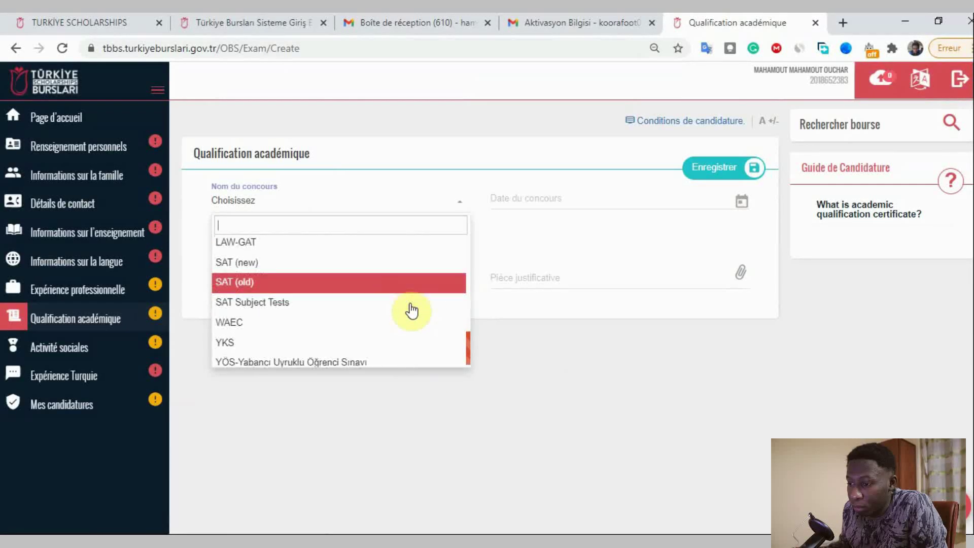
{"action": "type", "text": "b"}
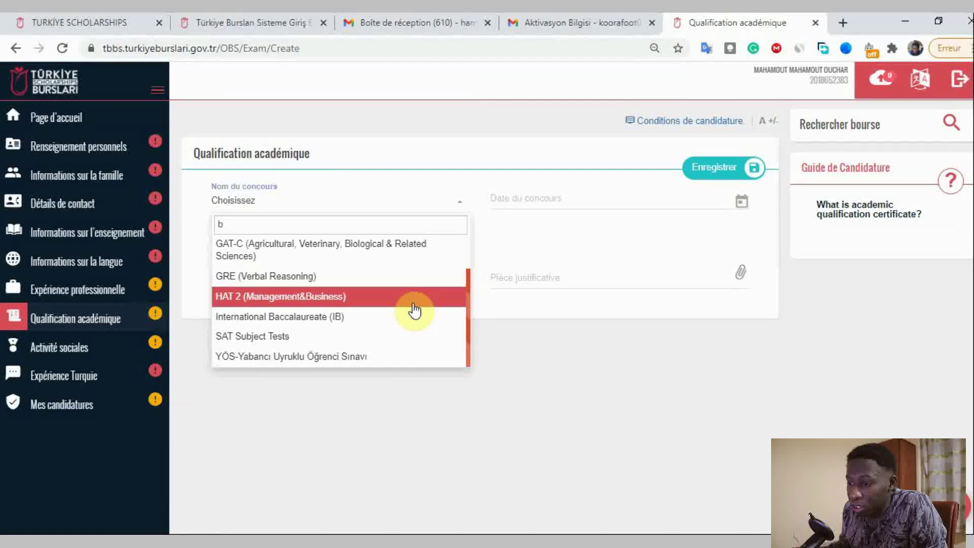
{"action": "type", "text": "ac"}
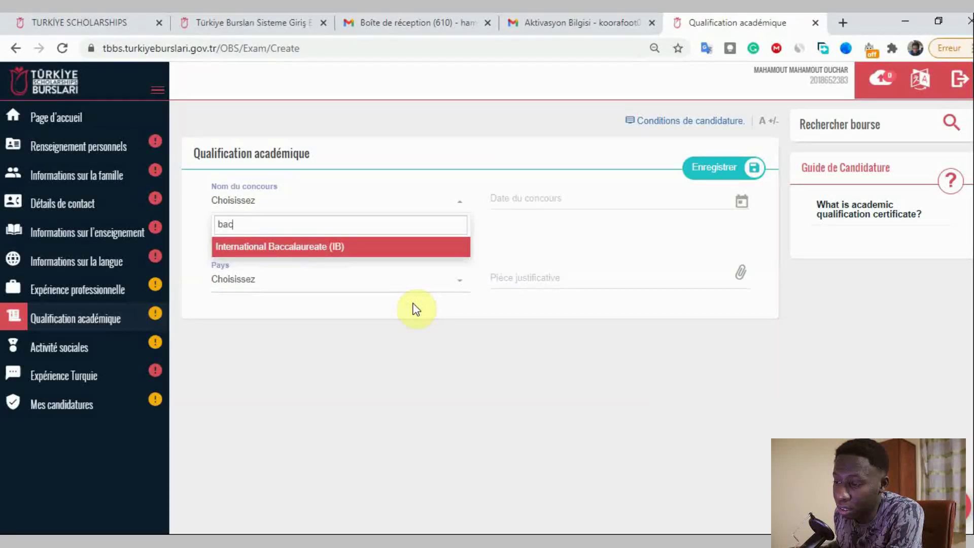
{"action": "key", "text": "Return"}
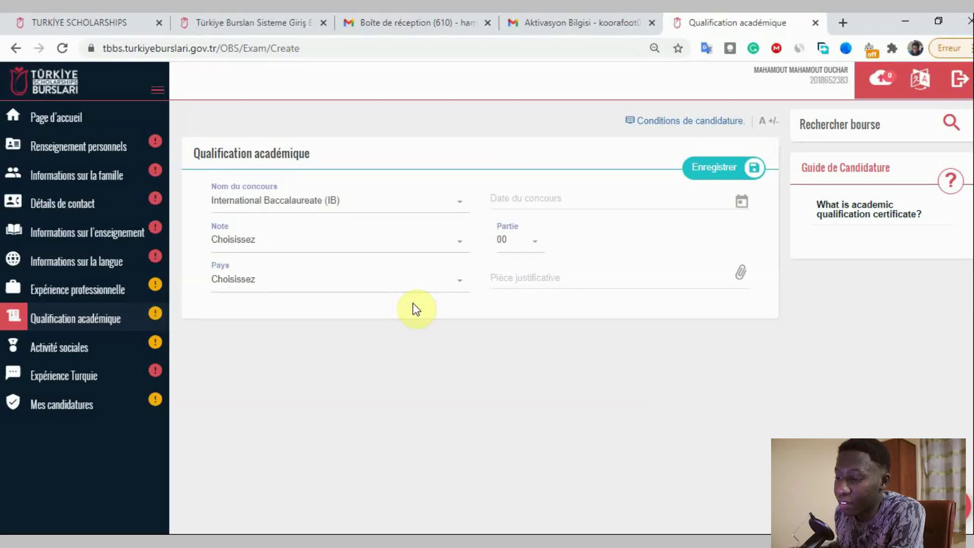
- Set the IB exam date to 16/08/2017
{"action": "left_click", "coordinate": [505, 199]}
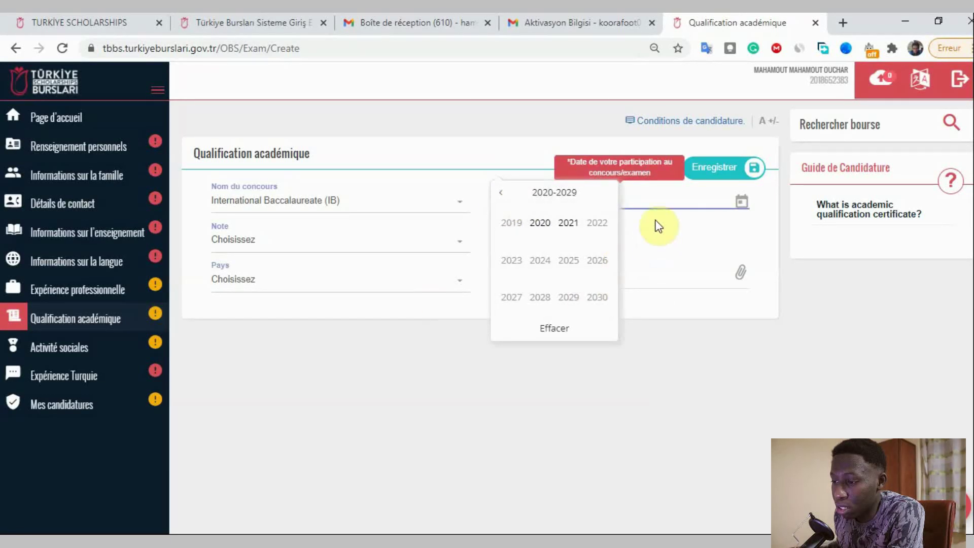
{"action": "left_click", "coordinate": [501, 192]}
{"action": "left_click", "coordinate": [511, 298]}
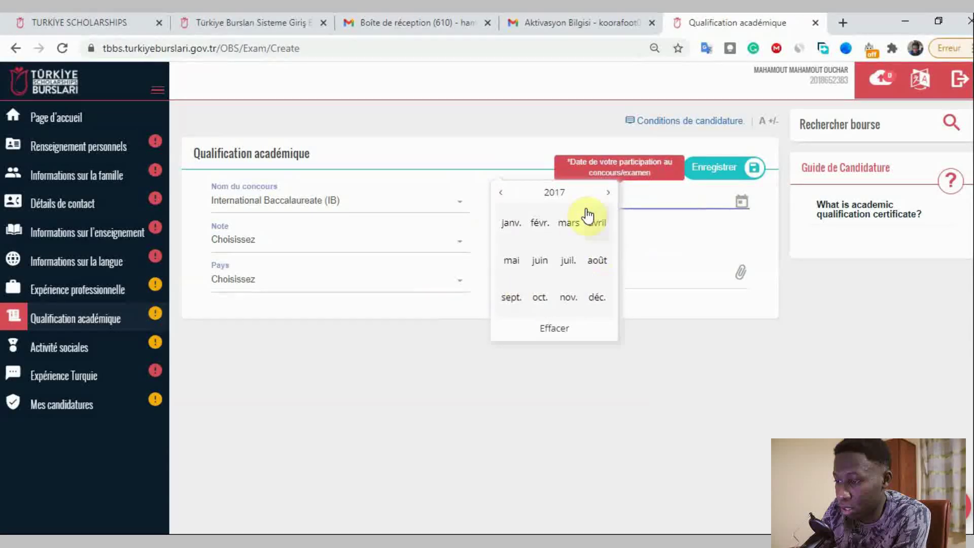
{"action": "left_click", "coordinate": [595, 260]}
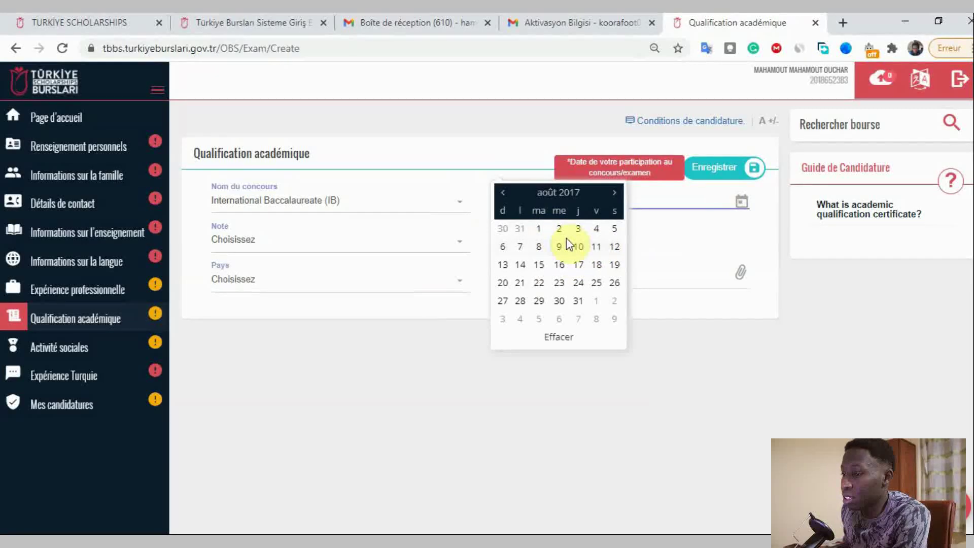
{"action": "left_click", "coordinate": [559, 265]}
- Look through the grade and part lists, leaving the part at 00
{"action": "left_click", "coordinate": [273, 239]}
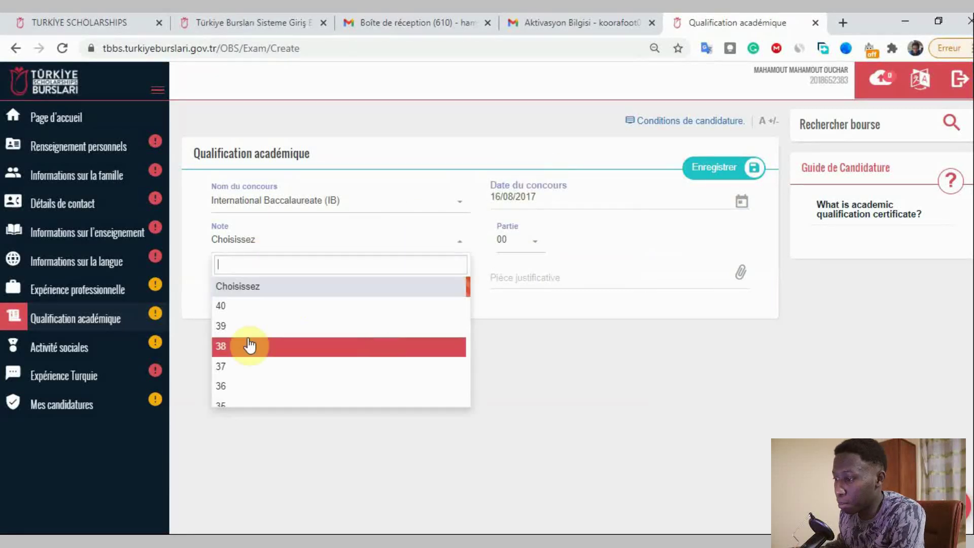
{"action": "left_click", "coordinate": [613, 374]}
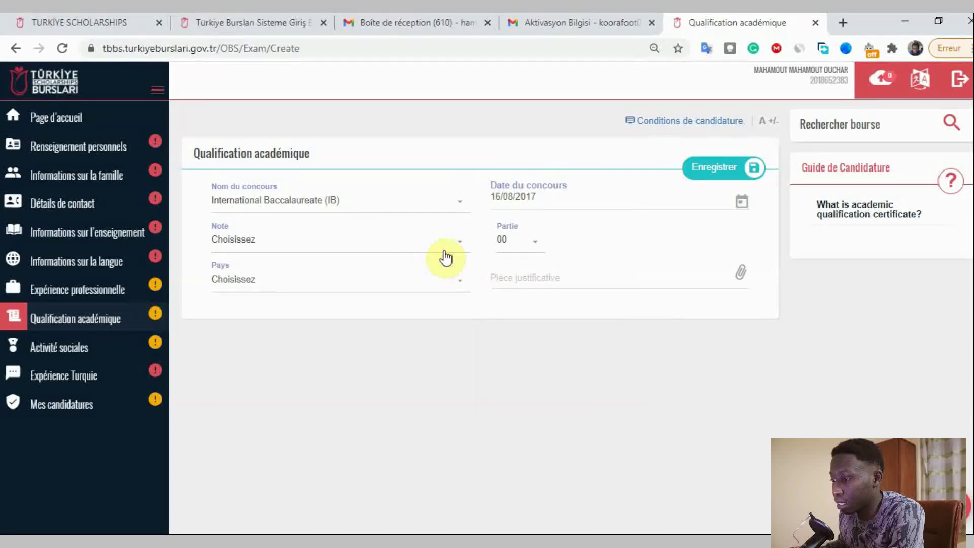
{"action": "left_click", "coordinate": [412, 250]}
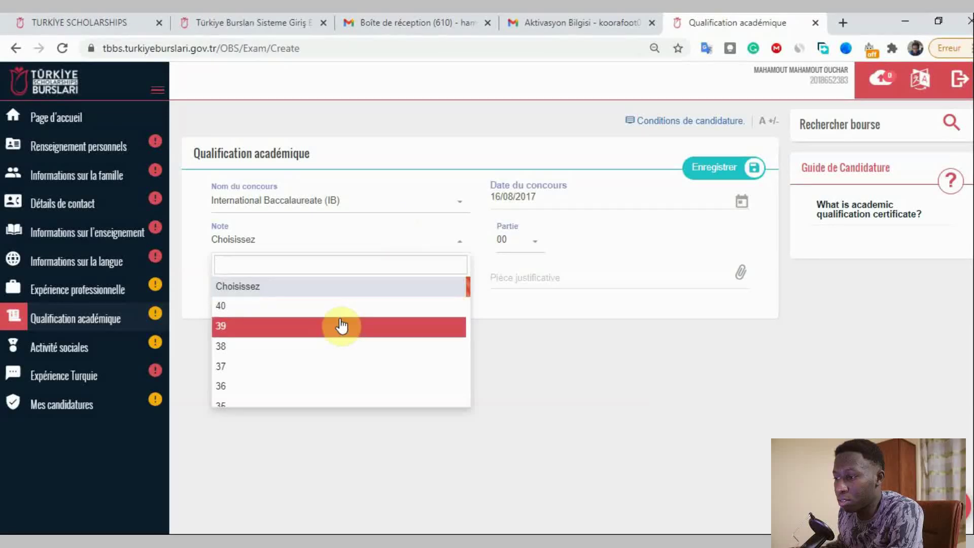
{"action": "scroll", "coordinate": [376, 369], "scroll_direction": "down", "scroll_amount": 5}
{"action": "scroll", "coordinate": [381, 355], "scroll_direction": "up", "scroll_amount": 6}
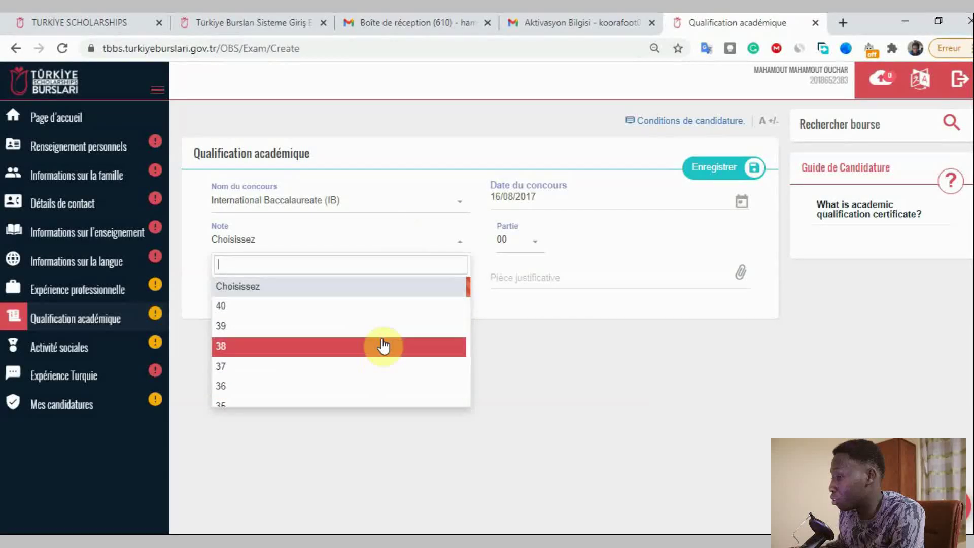
{"action": "scroll", "coordinate": [380, 320], "scroll_direction": "down", "scroll_amount": 6}
{"action": "left_click", "coordinate": [508, 246]}
{"action": "scroll", "coordinate": [525, 336], "scroll_direction": "up", "scroll_amount": 10}
{"action": "left_click", "coordinate": [325, 339]}
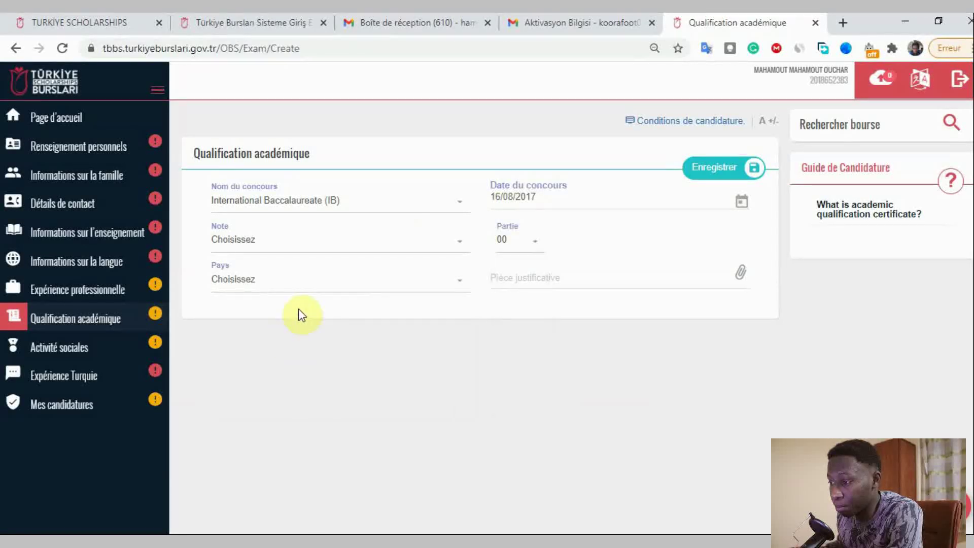
- Search 'cha' and select Chad as the exam country
{"action": "left_click", "coordinate": [304, 285]}
{"action": "scroll", "coordinate": [326, 378], "scroll_direction": "down", "scroll_amount": 5}
{"action": "scroll", "coordinate": [338, 361], "scroll_direction": "up", "scroll_amount": 5}
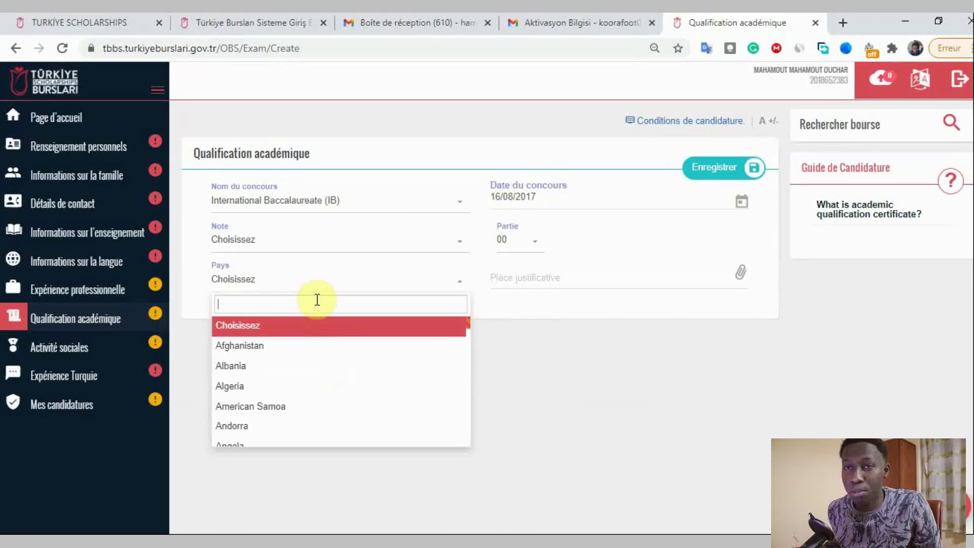
{"action": "type", "text": "cha"}
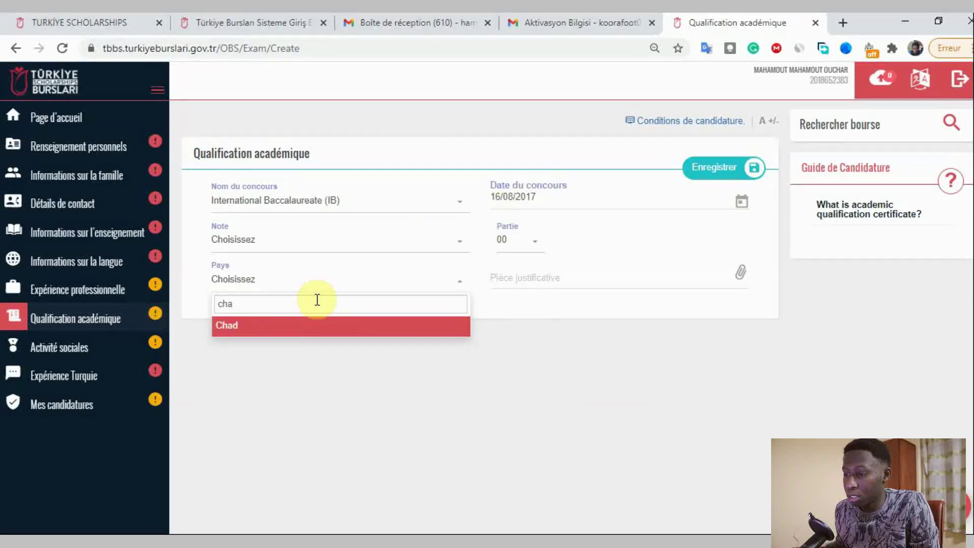
{"action": "key", "text": "Return"}
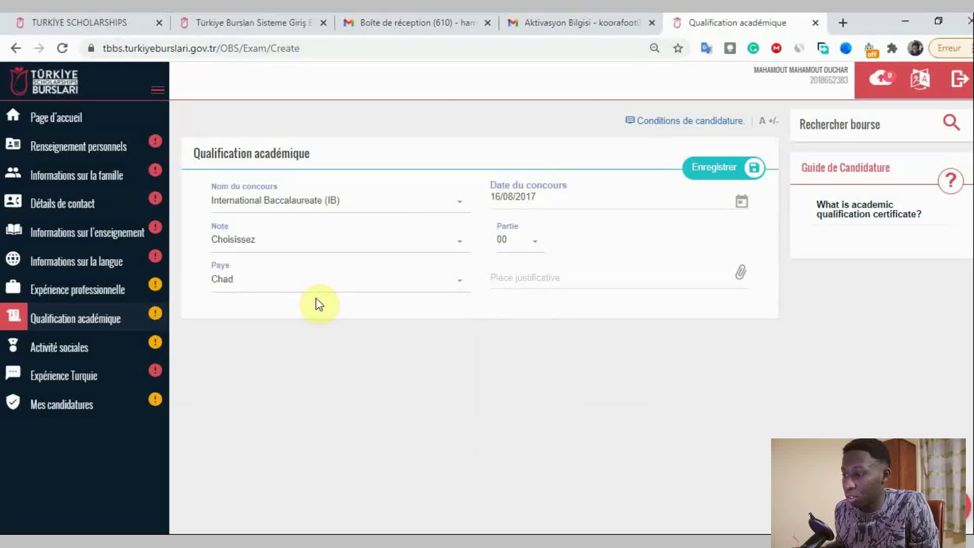
- Cancel the file chooser without attaching the exam result document
{"action": "left_click", "coordinate": [527, 274]}
{"action": "left_click", "coordinate": [741, 272]}
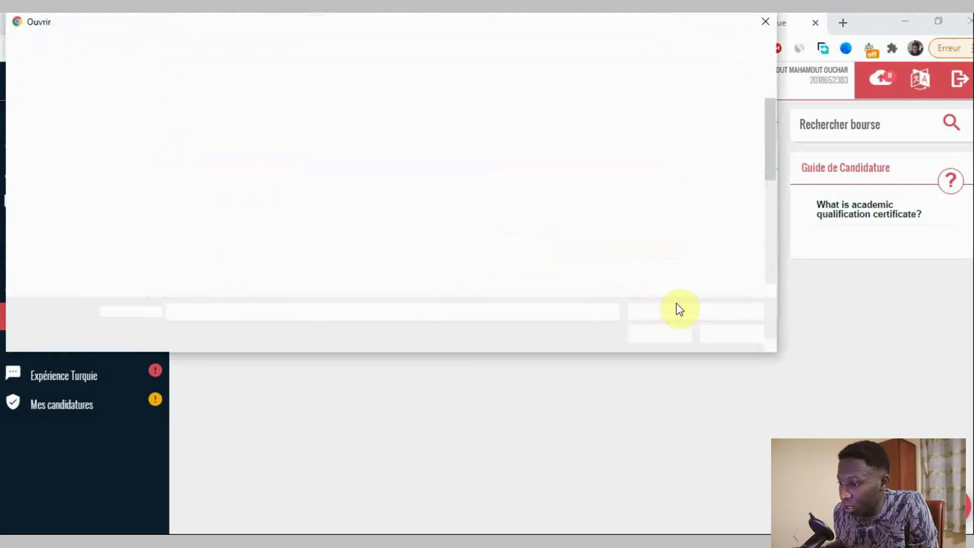
{"action": "left_click", "coordinate": [741, 335]}
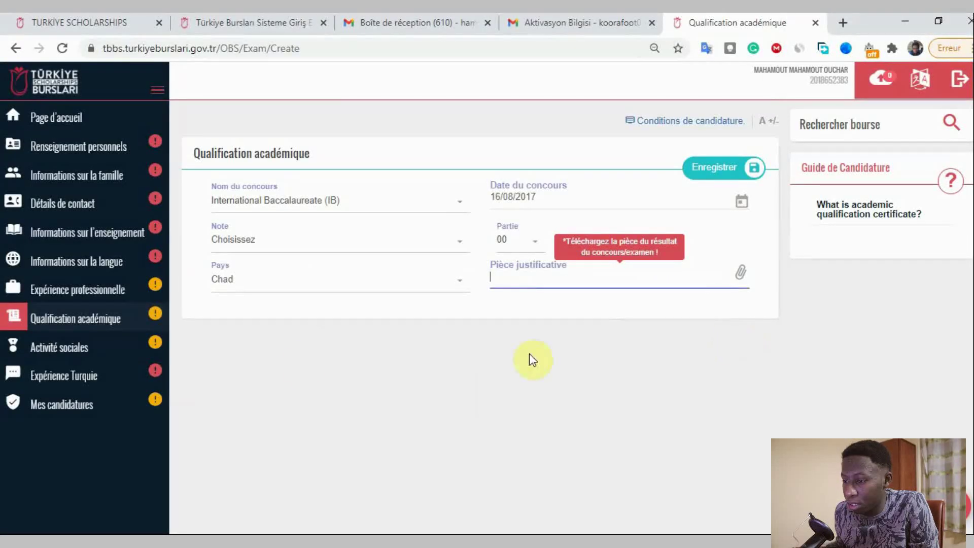
- Open Activités sociales, add no award, project or certificate, then go to Expérience Turquie
{"action": "left_click", "coordinate": [60, 350]}
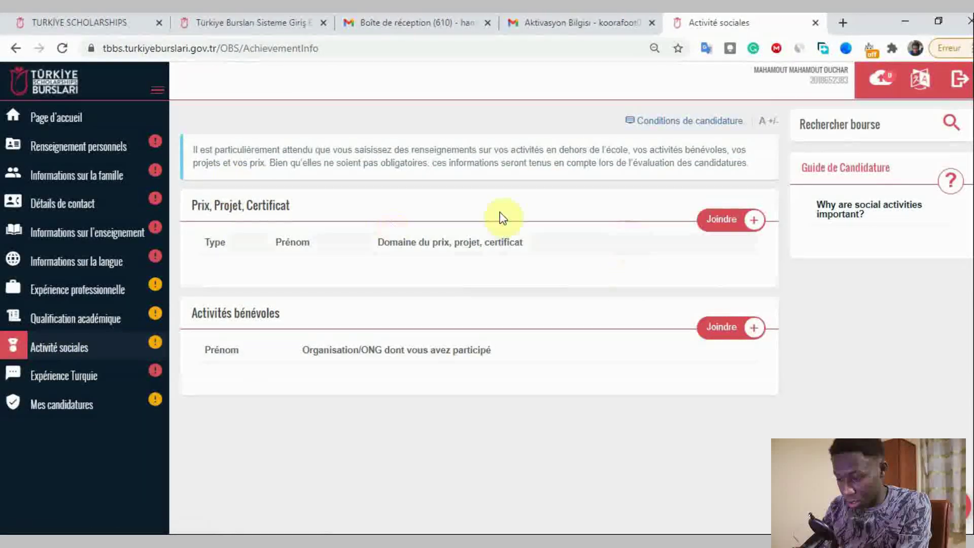
{"action": "left_click", "coordinate": [729, 230]}
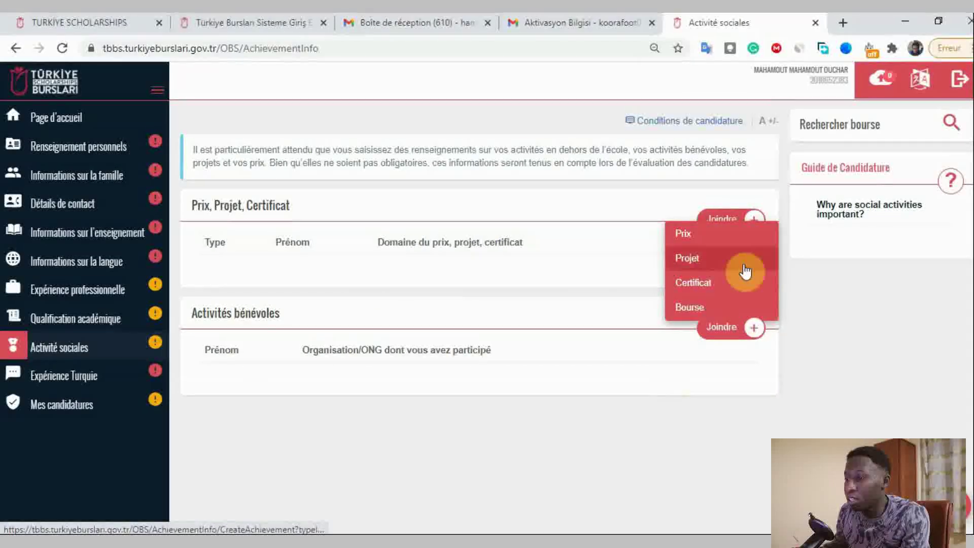
{"action": "left_click", "coordinate": [662, 437]}
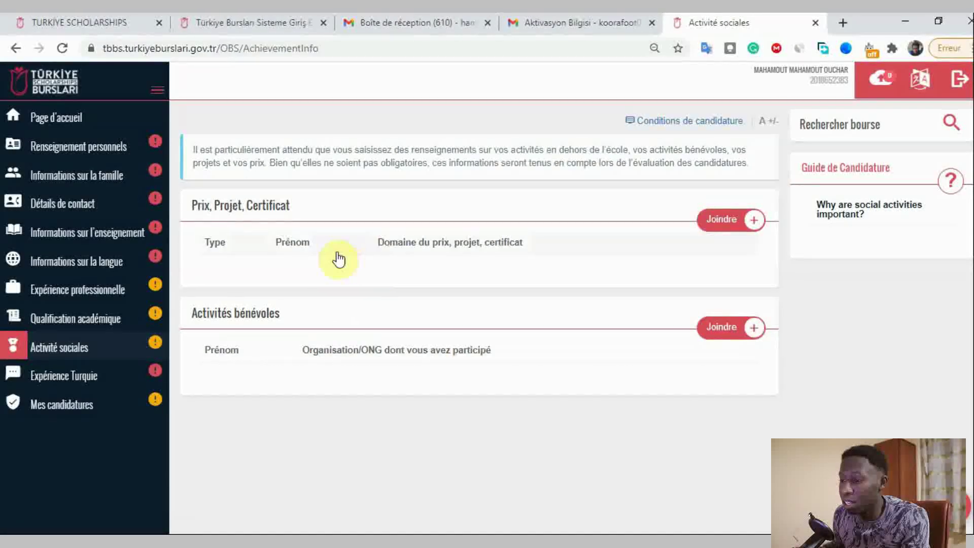
{"action": "left_click", "coordinate": [124, 367]}
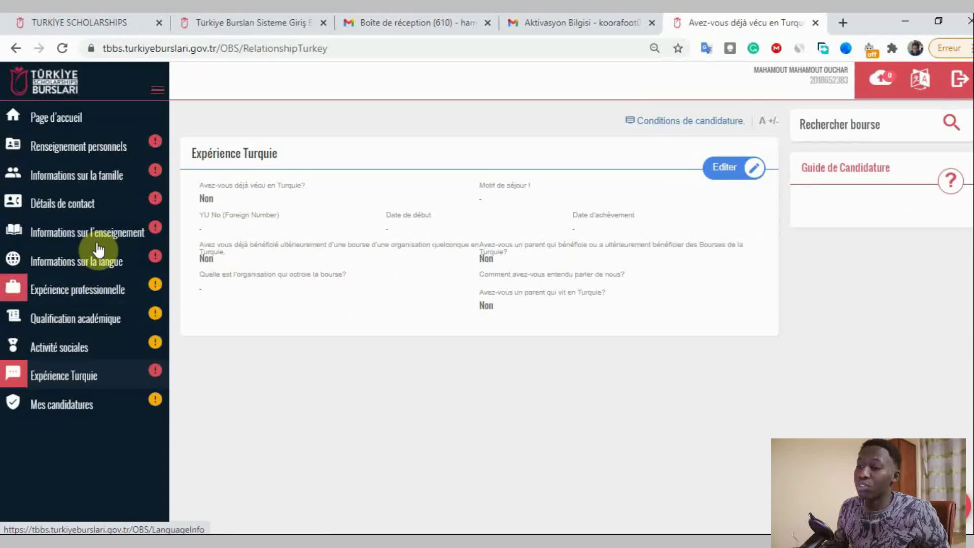
- Check Mes candidatures for earlier applications, then go back to the Page d'accueil
{"action": "left_click", "coordinate": [76, 406]}
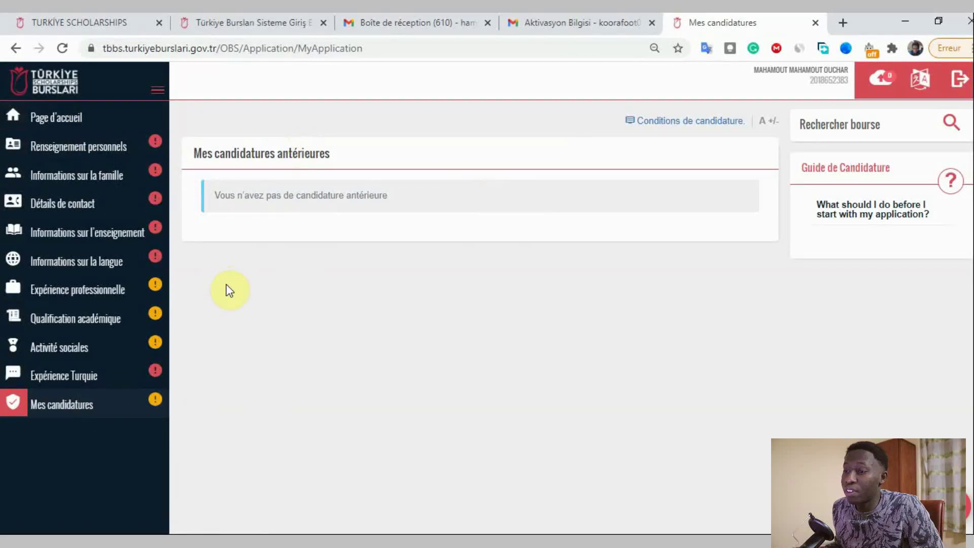
{"action": "left_click", "coordinate": [119, 114]}
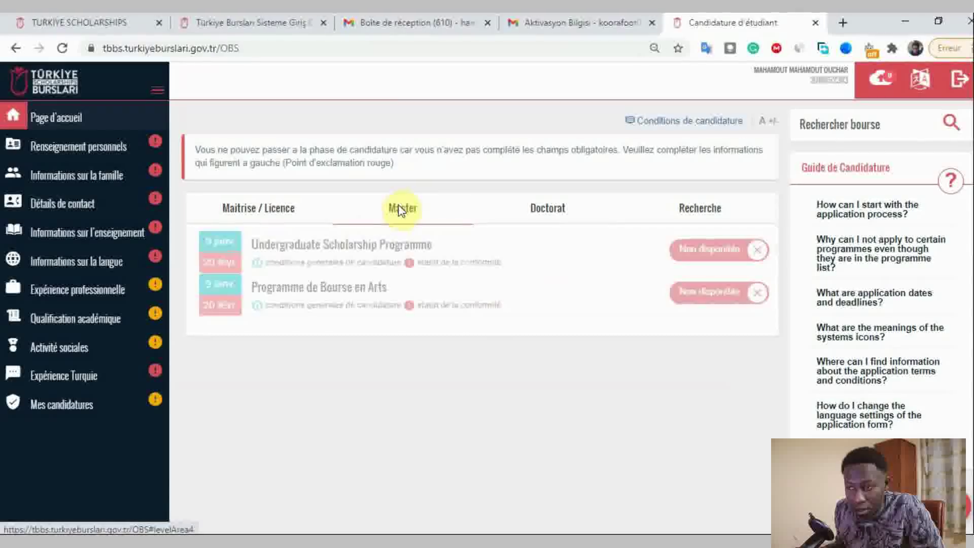
- Browse the Maîtrise/Licence, Master, Doctorat and Recherche programme tabs, then view Mes candidatures
{"action": "left_click", "coordinate": [277, 227]}
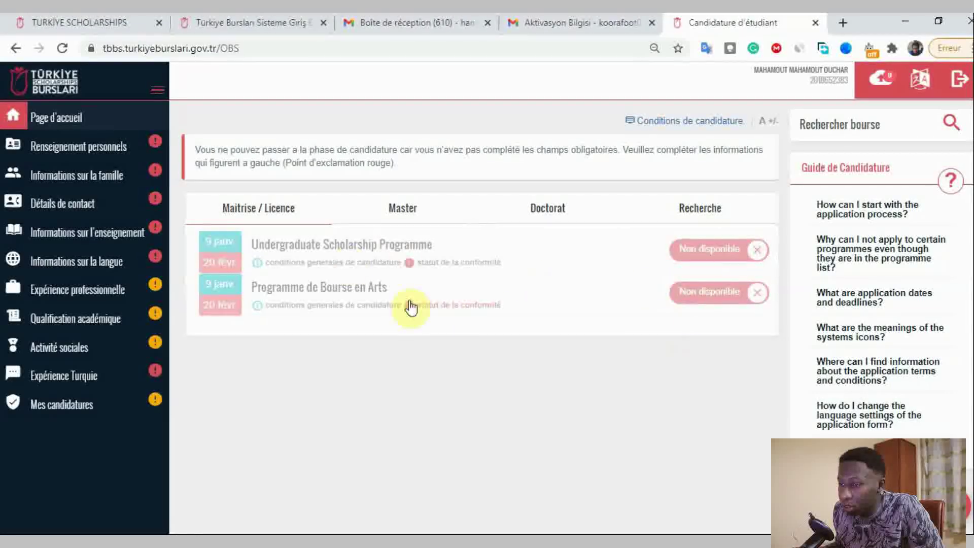
{"action": "left_click", "coordinate": [408, 226]}
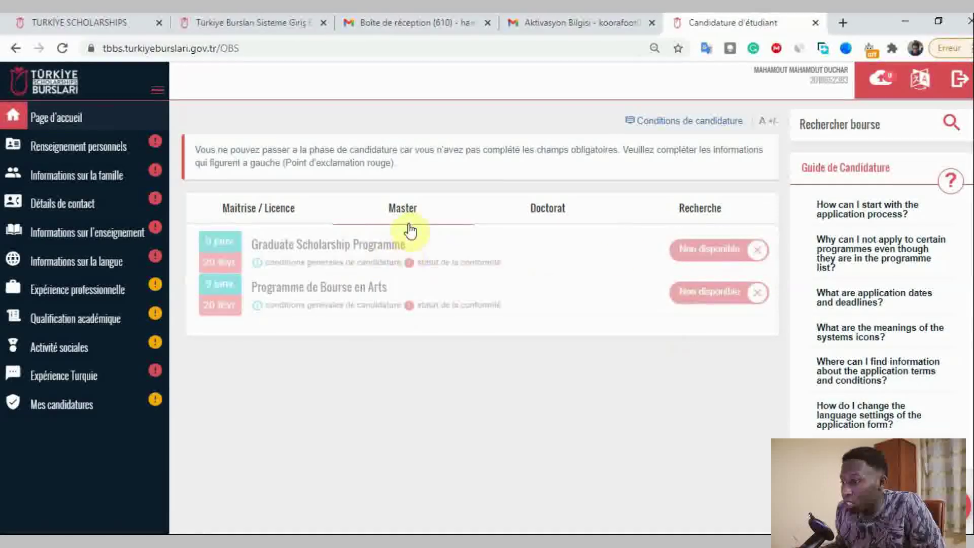
{"action": "left_click", "coordinate": [558, 208]}
{"action": "left_click", "coordinate": [629, 219]}
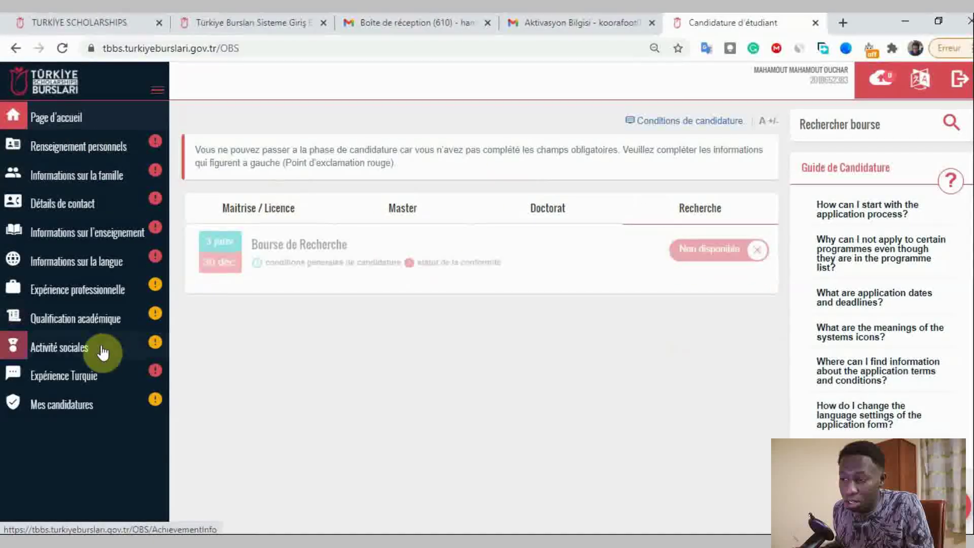
{"action": "left_click", "coordinate": [79, 404]}
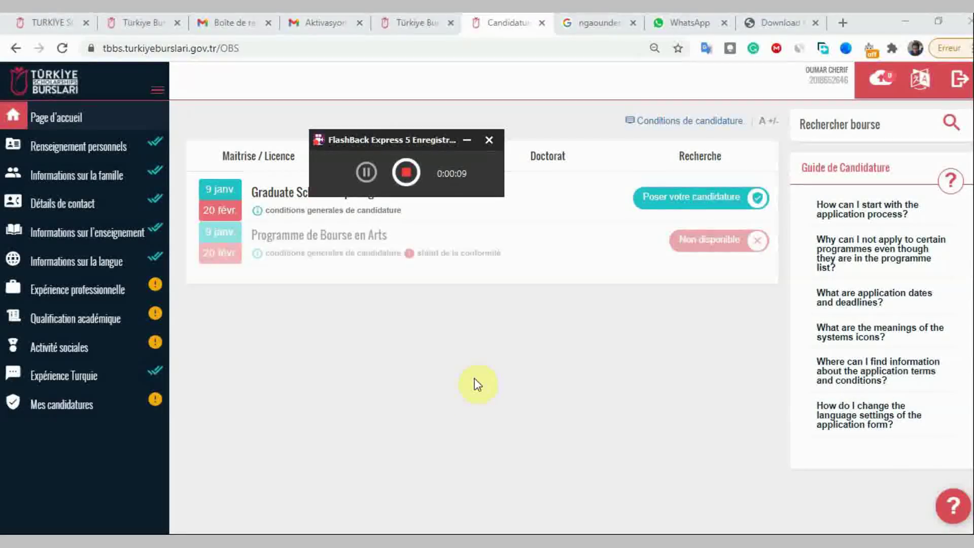
- Apply to the Graduate Scholarship Programme, dismissing the first warning, and continue into the application
{"action": "left_click", "coordinate": [467, 140]}
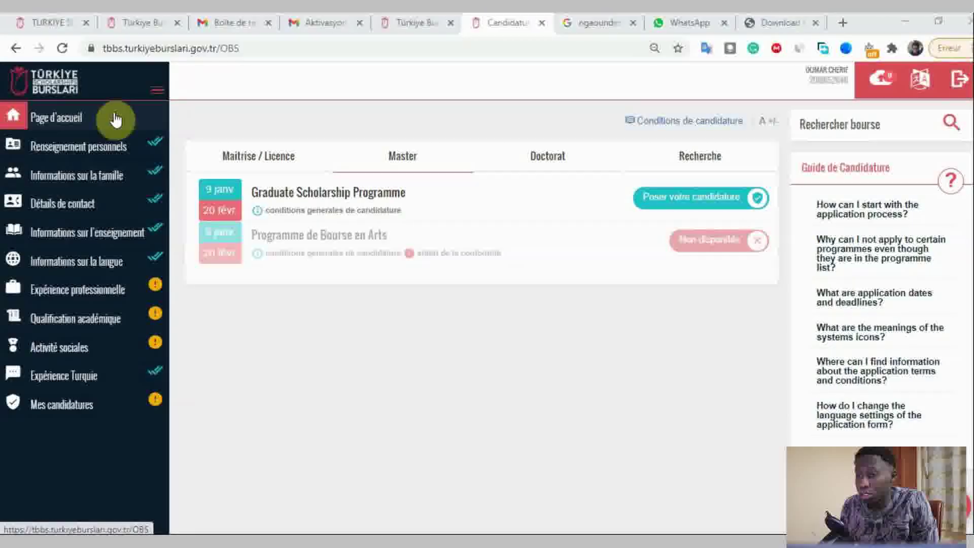
{"action": "left_click", "coordinate": [720, 199]}
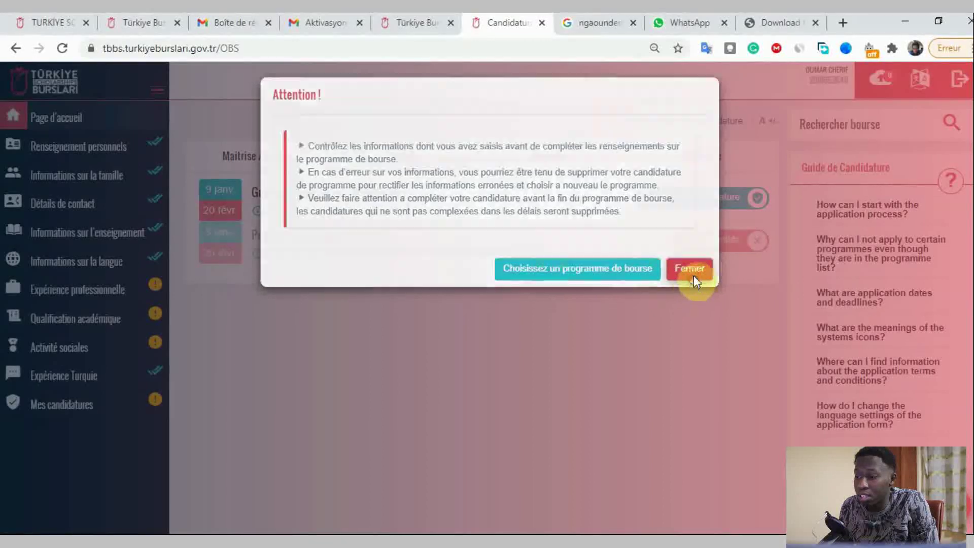
{"action": "left_click", "coordinate": [691, 277]}
{"action": "left_click", "coordinate": [701, 199]}
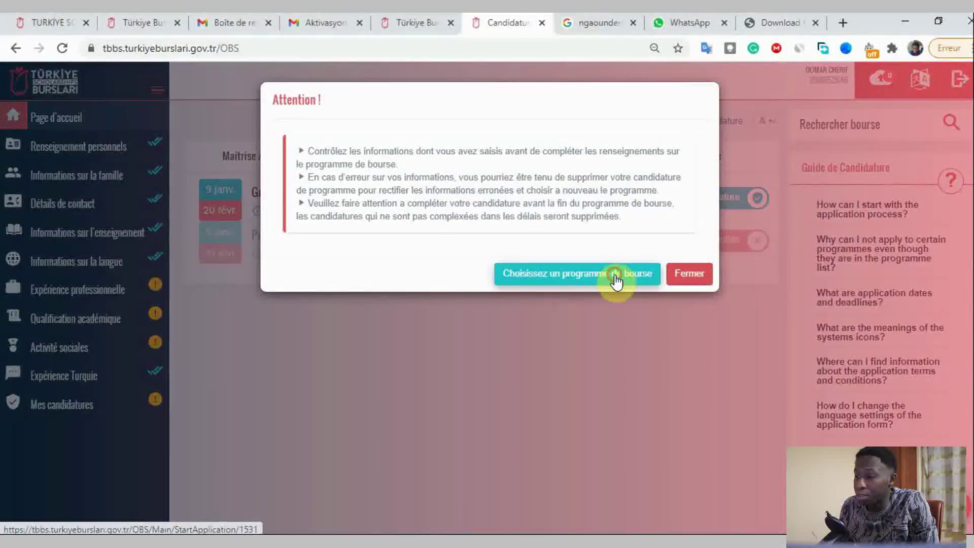
{"action": "left_click", "coordinate": [614, 277]}
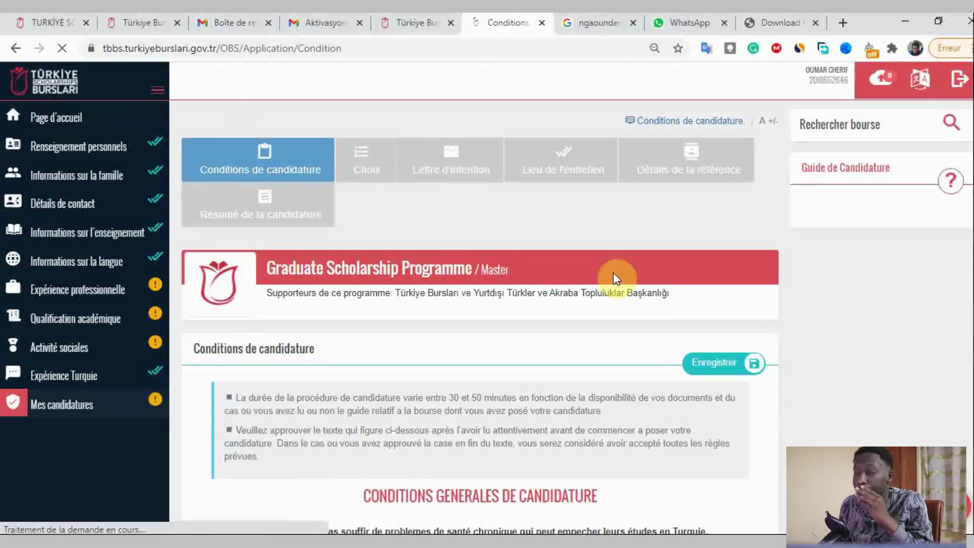
- Accept all the application conditions and save with Enregistrer
{"action": "scroll", "coordinate": [614, 277], "scroll_direction": "down", "scroll_amount": 4}
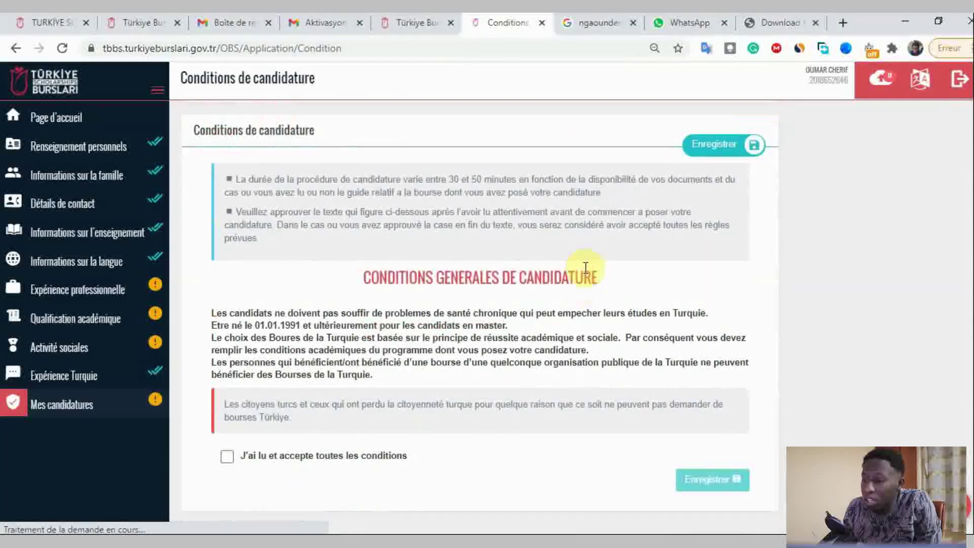
{"action": "left_click", "coordinate": [305, 457]}
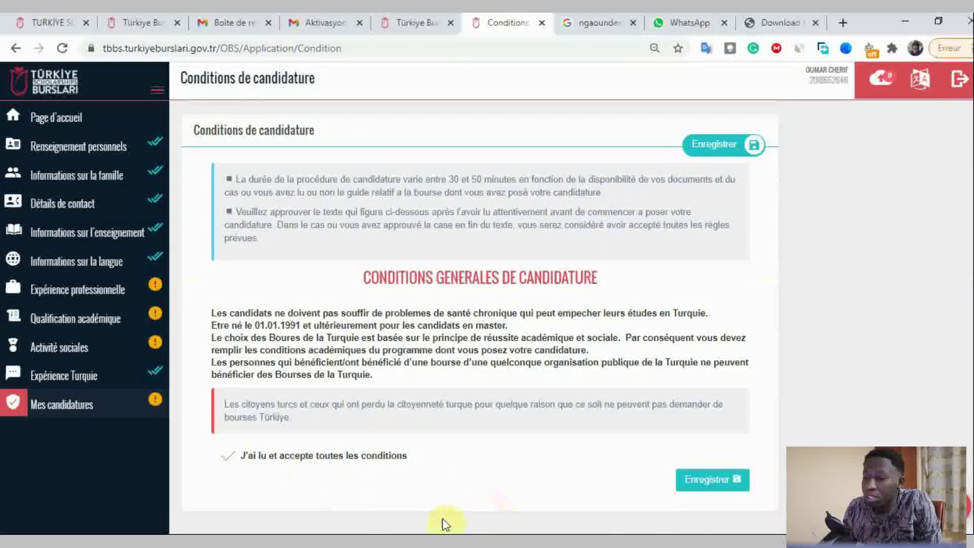
{"action": "left_click", "coordinate": [689, 480]}
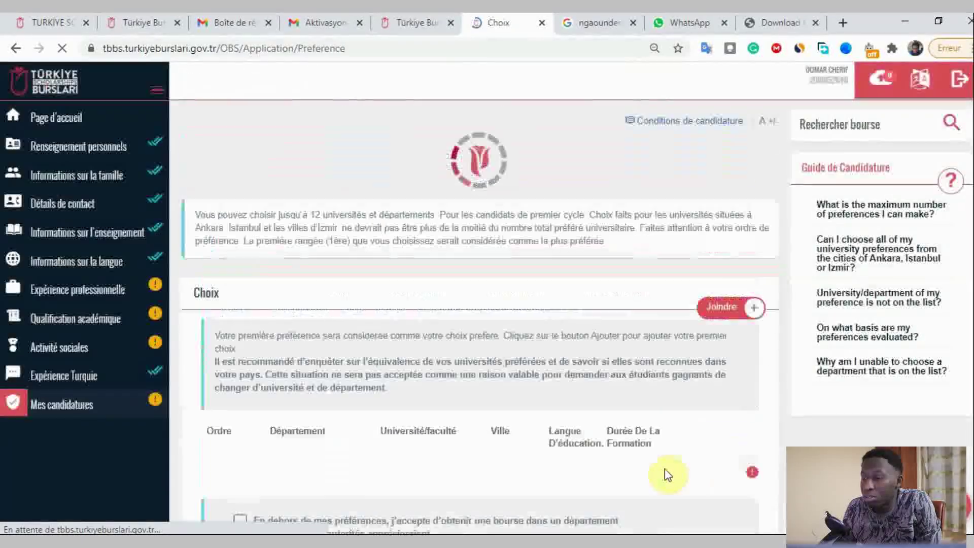
- Open the Ajouter une nouvelle préférence department list on the Choix page
{"action": "scroll", "coordinate": [644, 441], "scroll_direction": "down", "scroll_amount": 4}
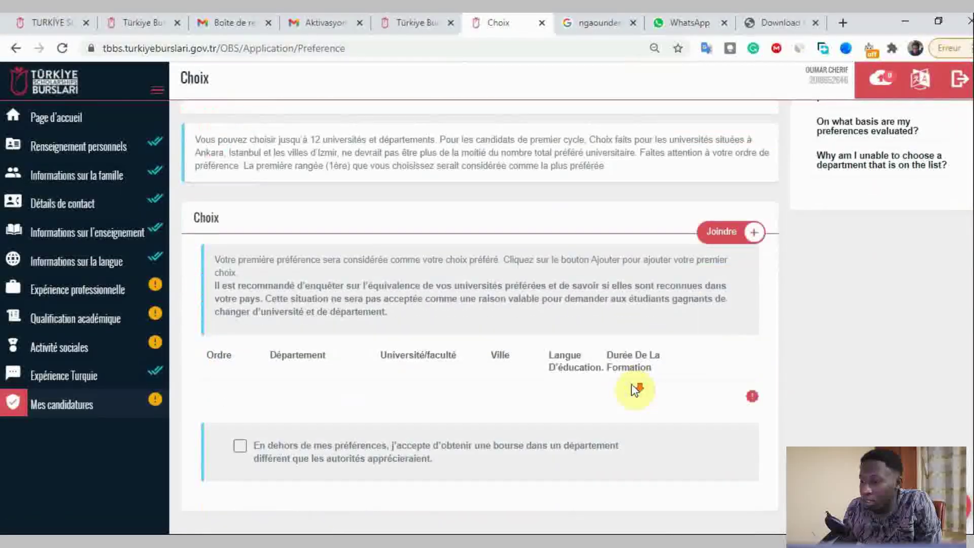
{"action": "scroll", "coordinate": [635, 390], "scroll_direction": "up", "scroll_amount": 3}
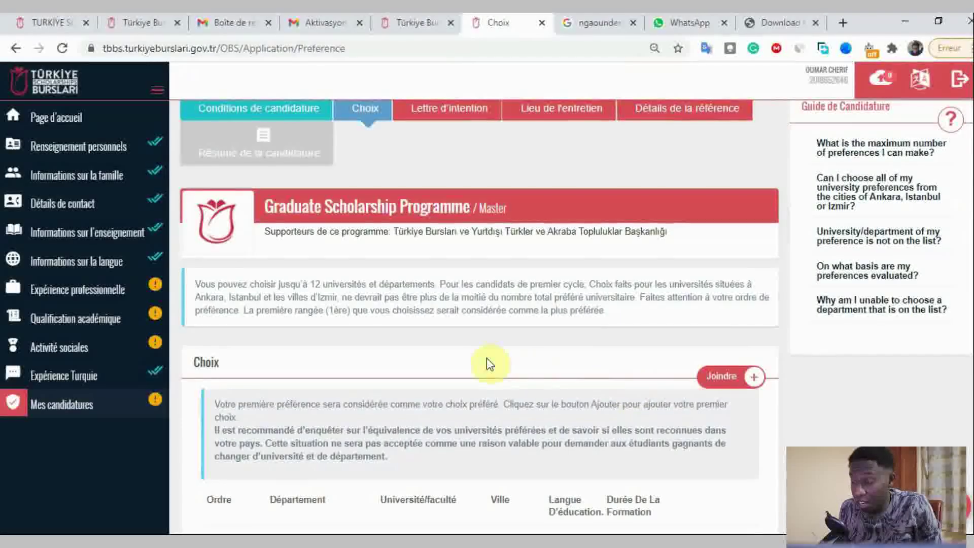
{"action": "scroll", "coordinate": [587, 310], "scroll_direction": "down", "scroll_amount": 2}
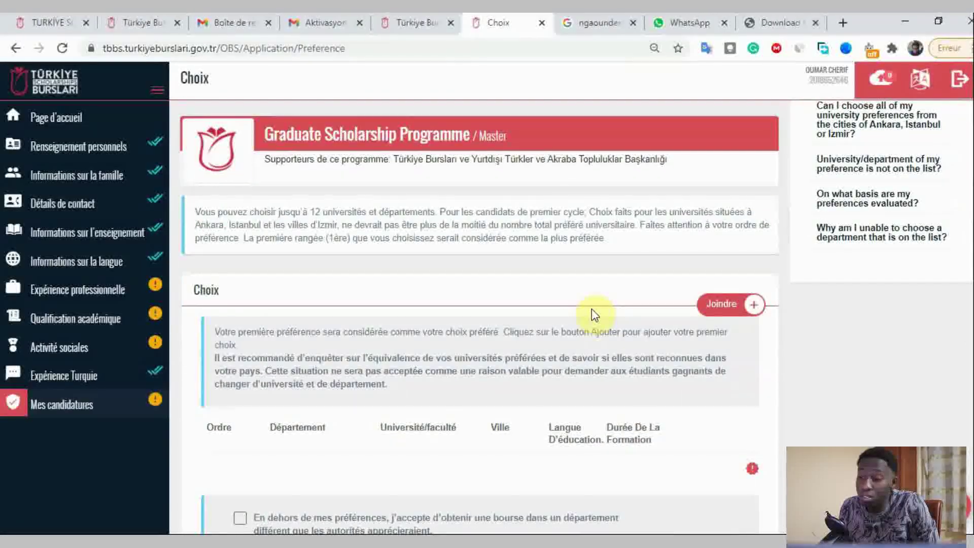
{"action": "scroll", "coordinate": [533, 314], "scroll_direction": "up", "scroll_amount": 3}
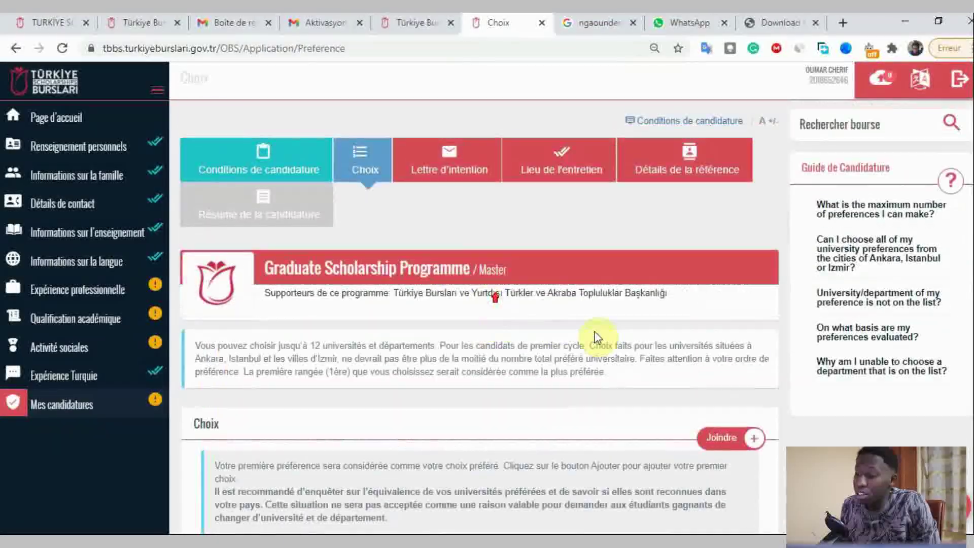
{"action": "scroll", "coordinate": [594, 337], "scroll_direction": "down", "scroll_amount": 3}
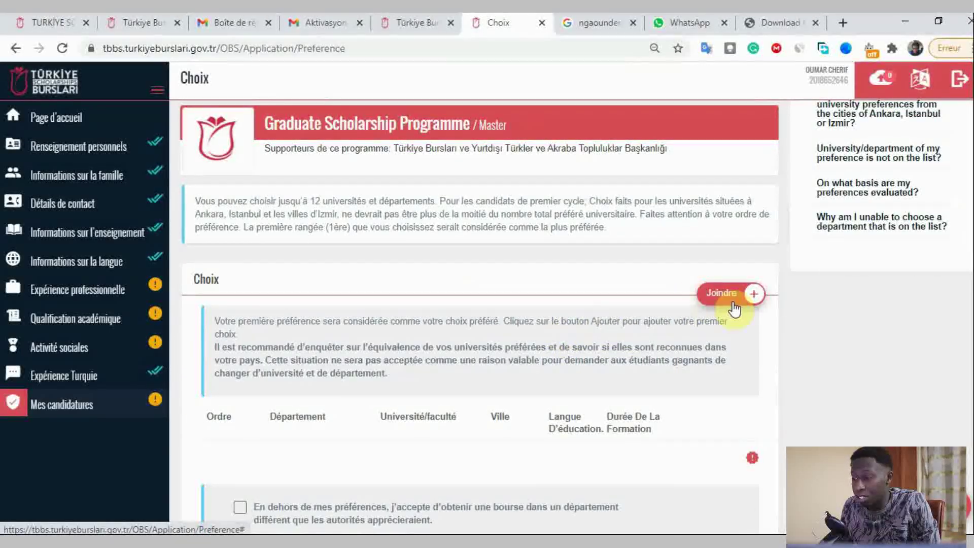
{"action": "scroll", "coordinate": [736, 301], "scroll_direction": "up", "scroll_amount": 1}
{"action": "scroll", "coordinate": [710, 297], "scroll_direction": "down", "scroll_amount": 2}
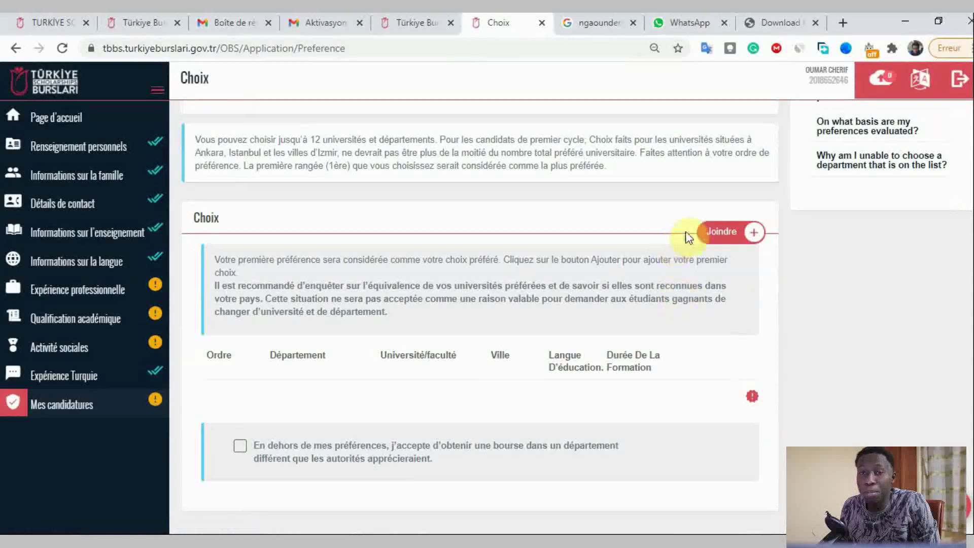
{"action": "left_click", "coordinate": [735, 229]}
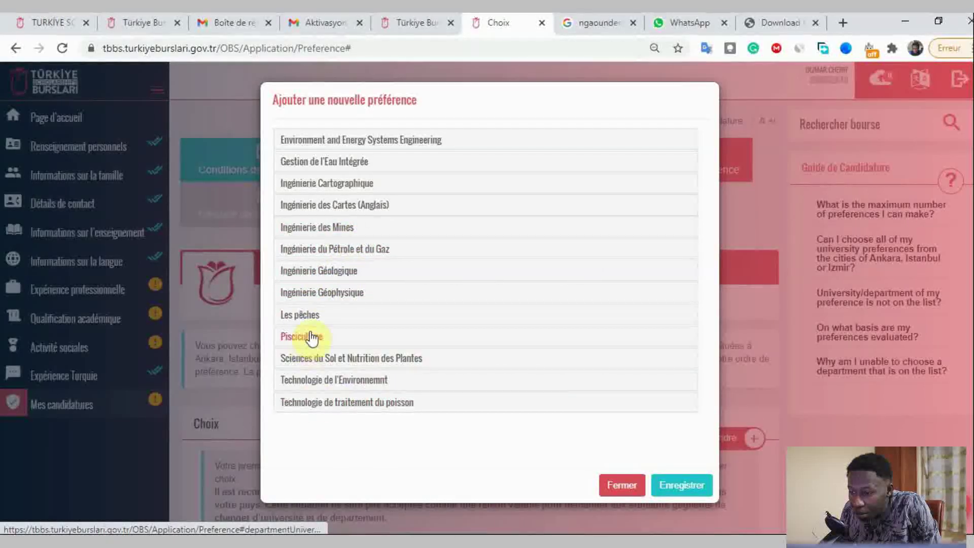
- Save Ankara University's Gestion de l'Eau Intégrée programme as preference 1
{"action": "left_click", "coordinate": [356, 162]}
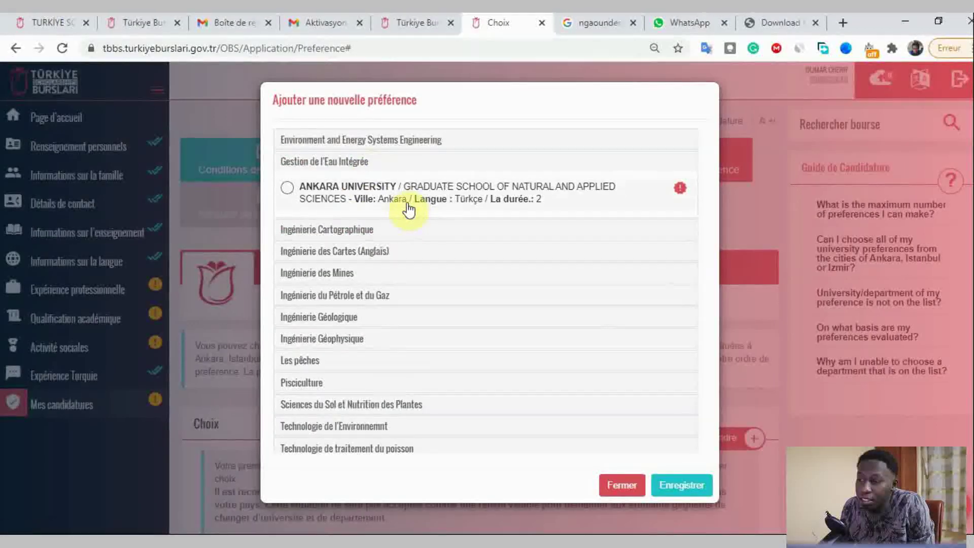
{"action": "left_click", "coordinate": [629, 485]}
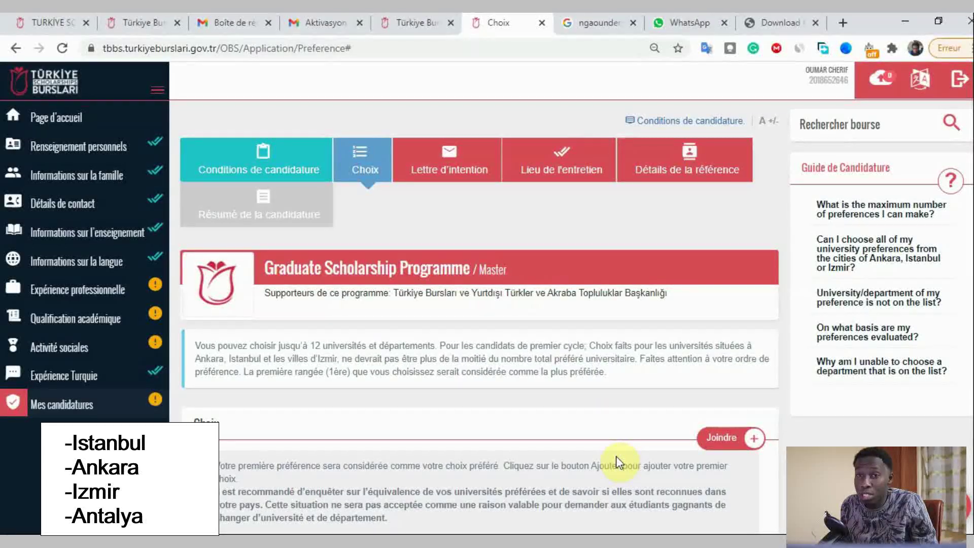
{"action": "left_click", "coordinate": [742, 439]}
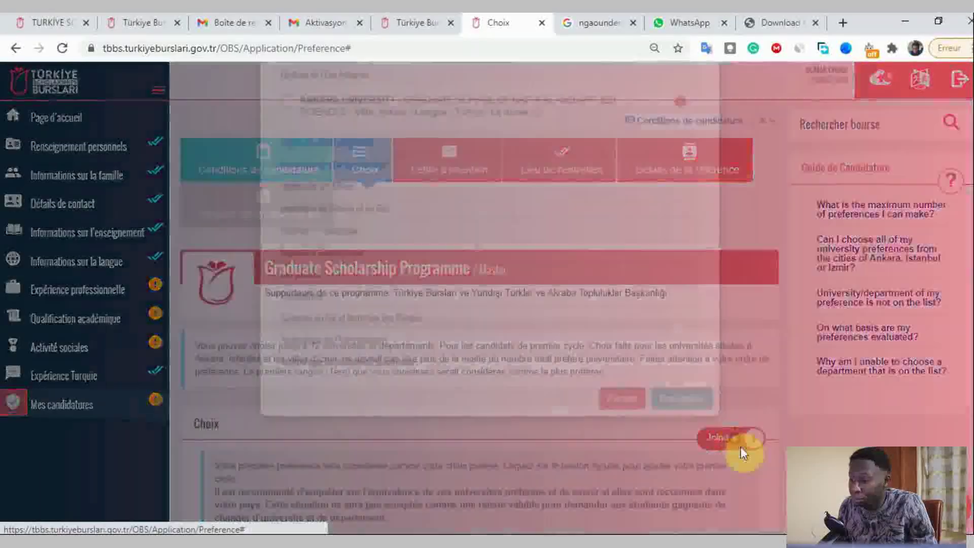
{"action": "left_click", "coordinate": [287, 188]}
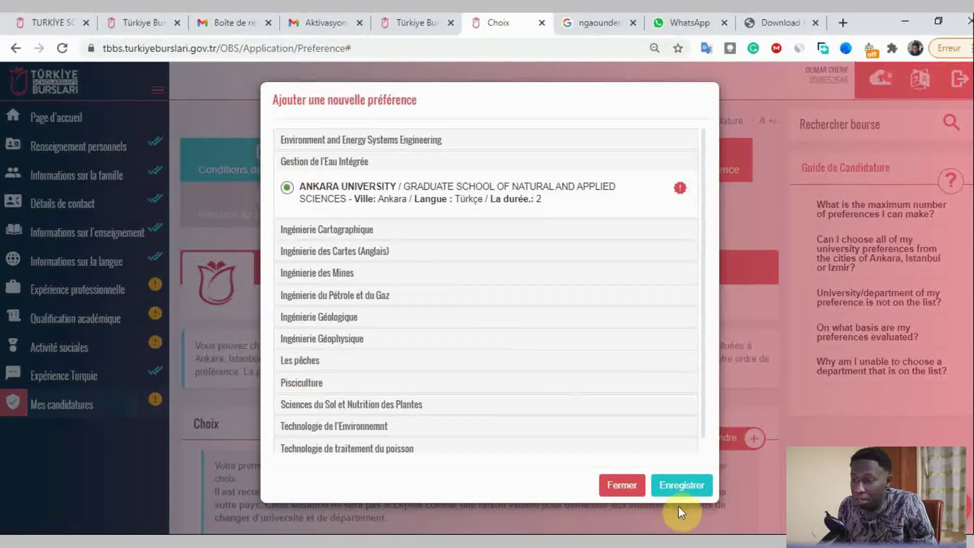
{"action": "left_click", "coordinate": [684, 487]}
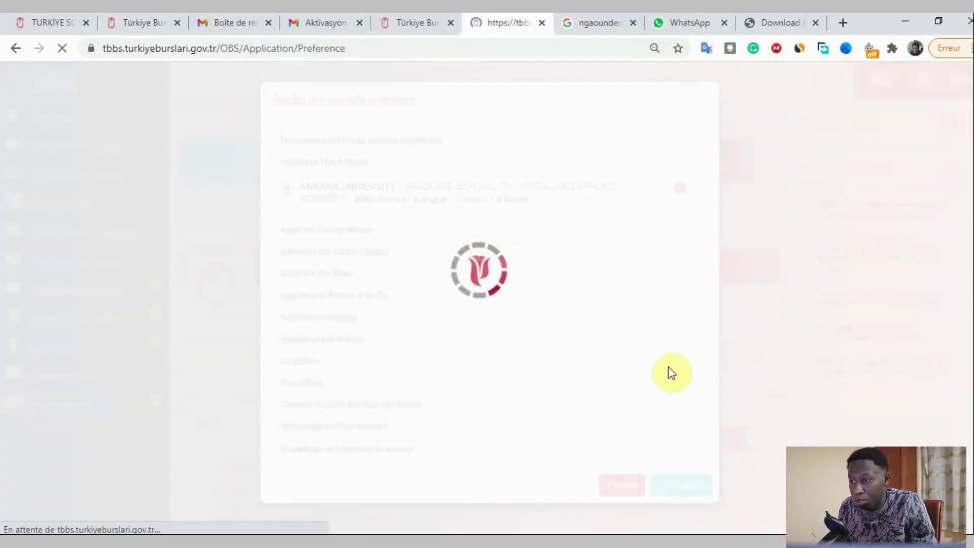
{"action": "scroll", "coordinate": [646, 430], "scroll_direction": "down", "scroll_amount": 3}
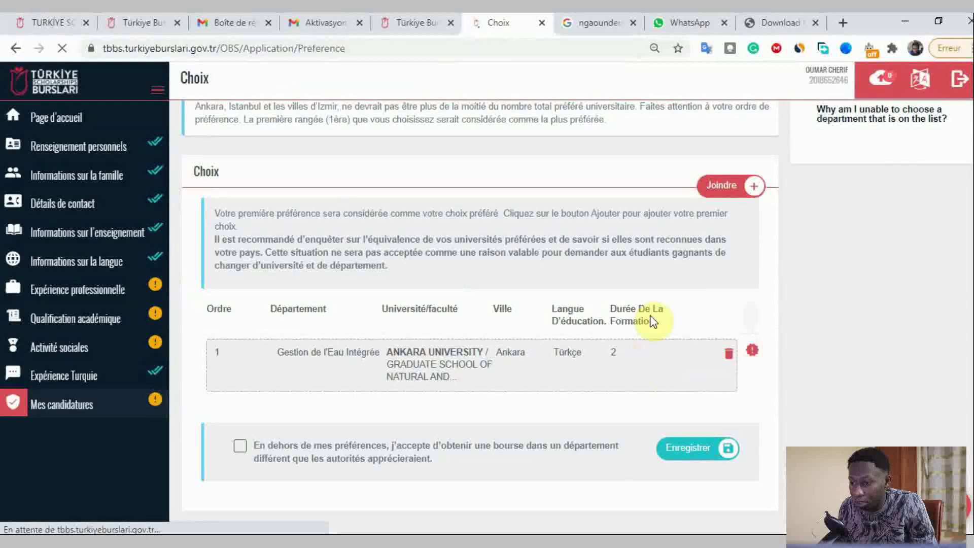
- Add Sciences du Sol et Nutrition des Plantes at Atatürk University (Erzurum) as preference 2
{"action": "left_click", "coordinate": [723, 185]}
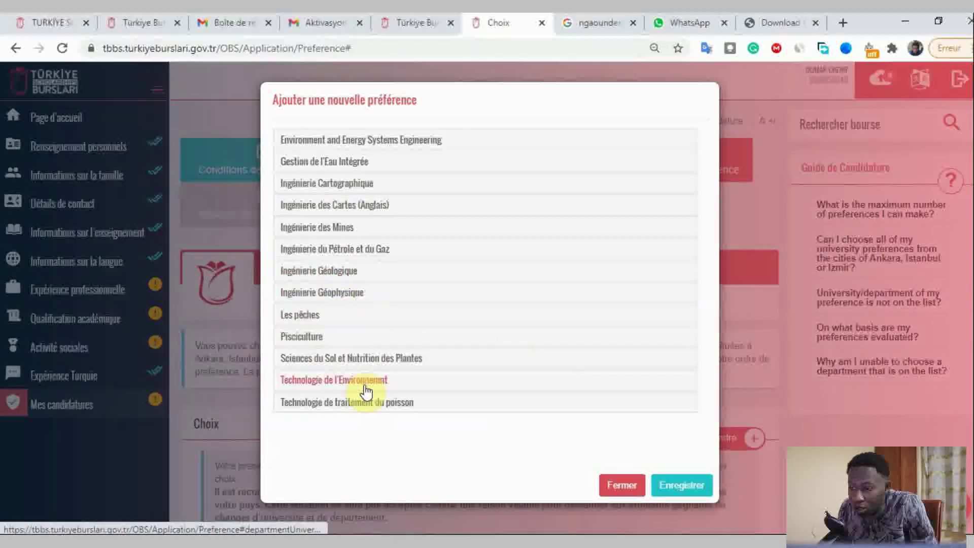
{"action": "left_click", "coordinate": [369, 361]}
{"action": "scroll", "coordinate": [497, 352], "scroll_direction": "down", "scroll_amount": 2}
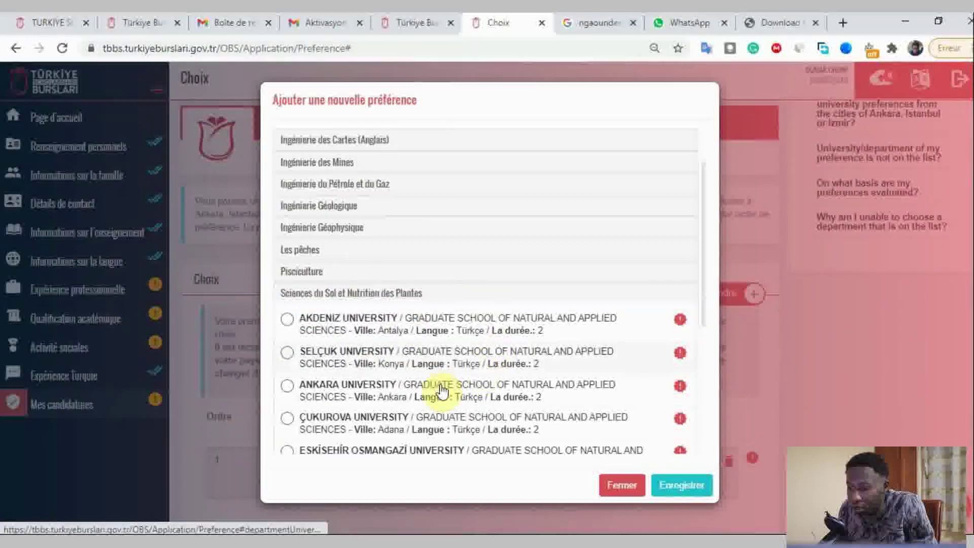
{"action": "scroll", "coordinate": [506, 373], "scroll_direction": "down", "scroll_amount": 5}
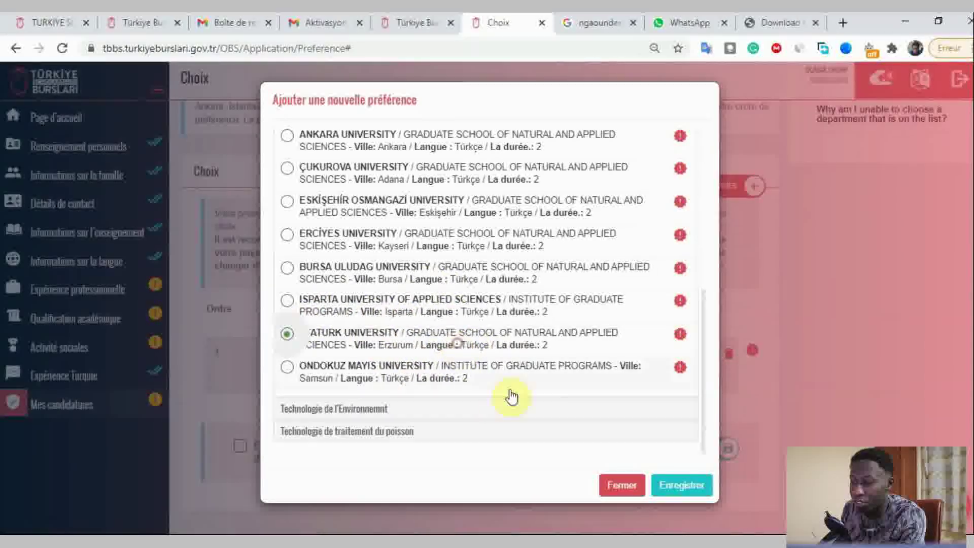
{"action": "left_click", "coordinate": [675, 487]}
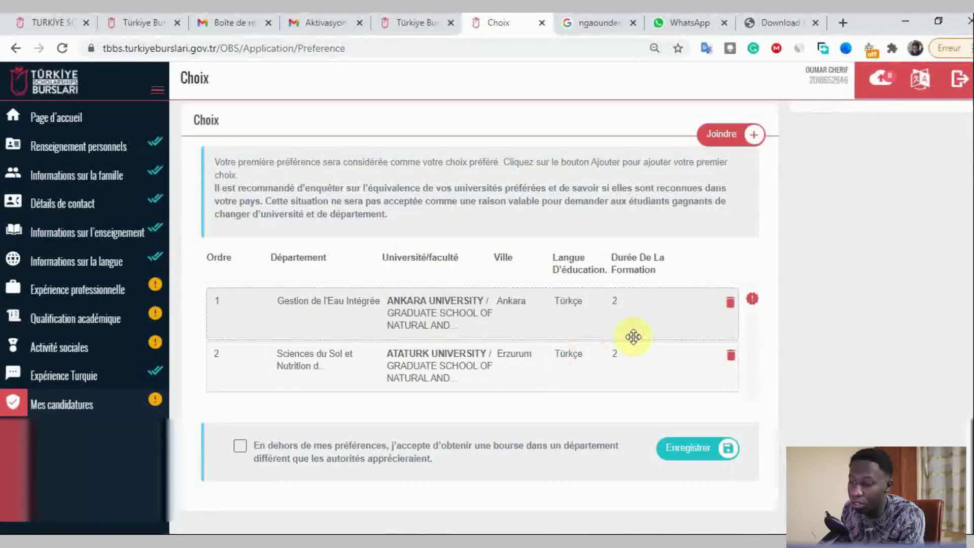
{"action": "scroll", "coordinate": [634, 335], "scroll_direction": "up", "scroll_amount": 4}
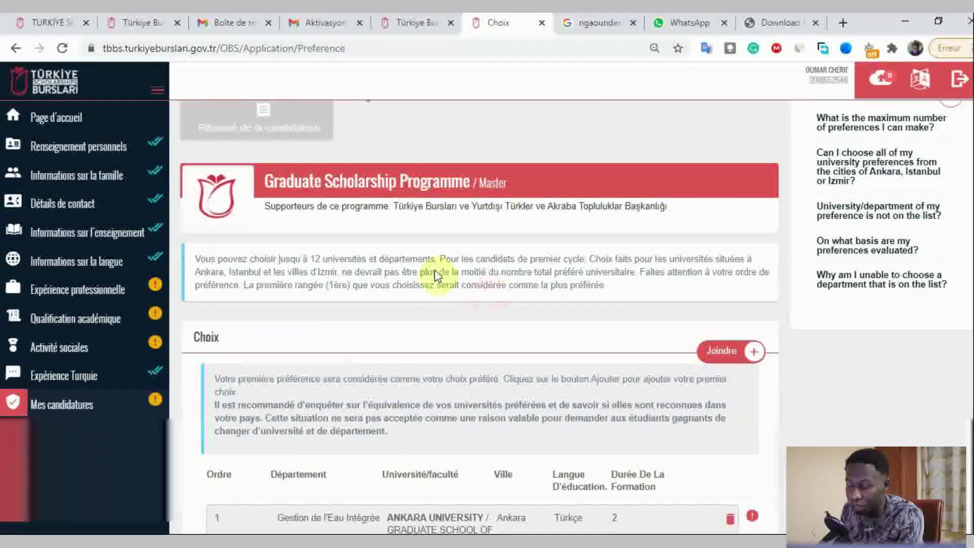
{"action": "scroll", "coordinate": [497, 325], "scroll_direction": "up", "scroll_amount": 2}
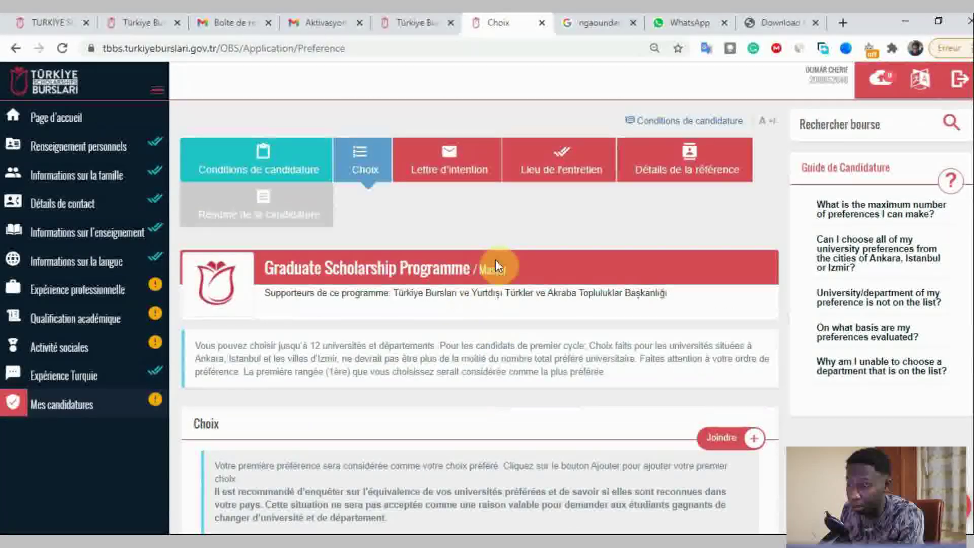
- Open the Lettre d'intention section and inspect its main letter field
{"action": "left_click", "coordinate": [438, 172]}
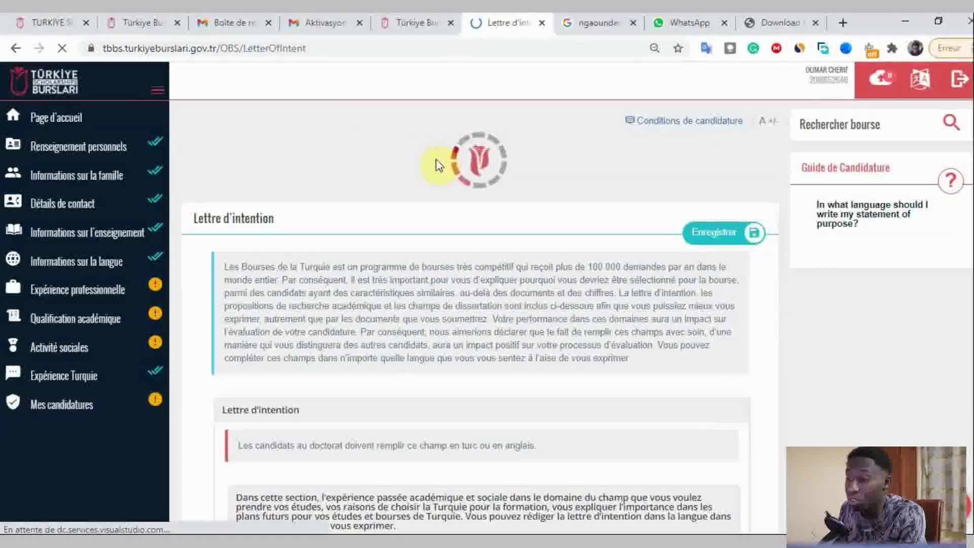
{"action": "scroll", "coordinate": [535, 238], "scroll_direction": "down", "scroll_amount": 4}
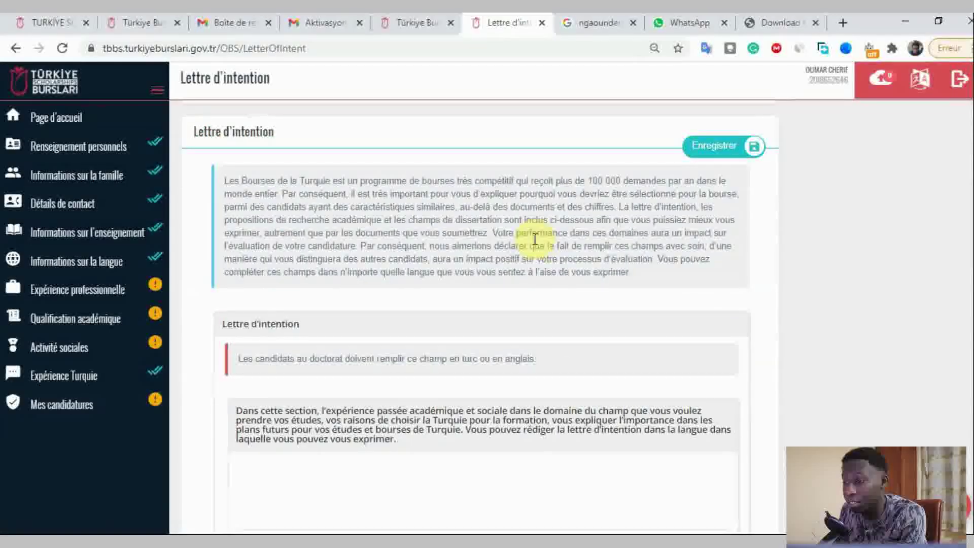
{"action": "scroll", "coordinate": [534, 238], "scroll_direction": "down", "scroll_amount": 4}
{"action": "scroll", "coordinate": [533, 233], "scroll_direction": "up", "scroll_amount": 1}
{"action": "left_click", "coordinate": [541, 350]}
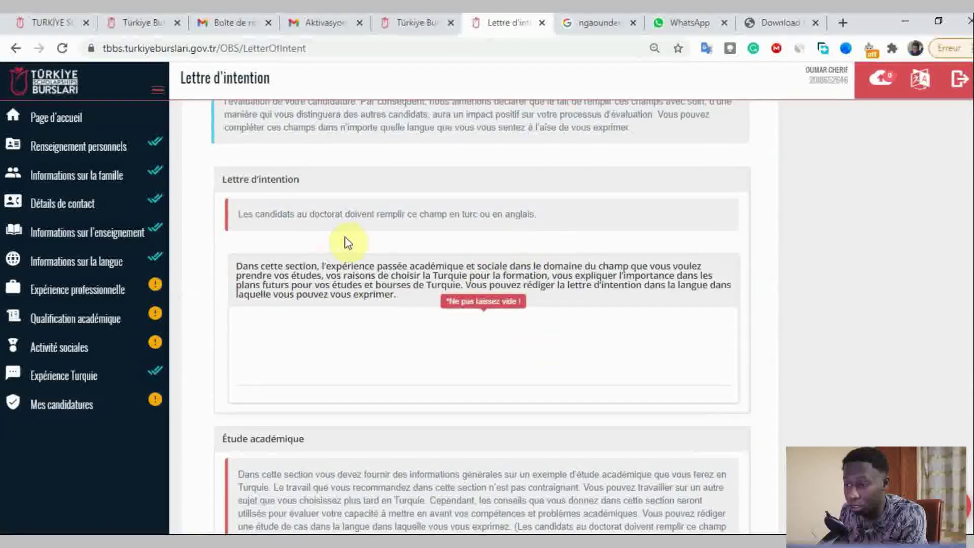
{"action": "scroll", "coordinate": [560, 279], "scroll_direction": "down", "scroll_amount": 4}
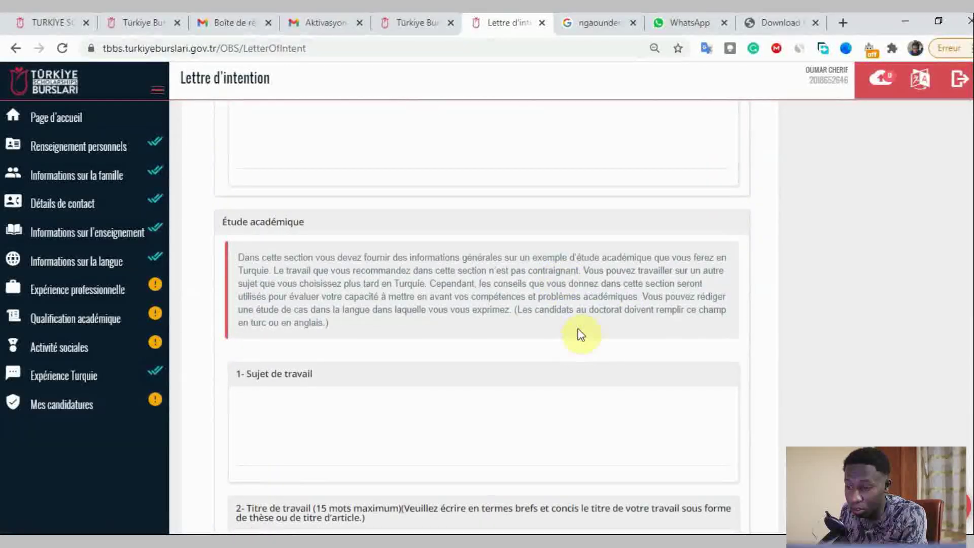
{"action": "scroll", "coordinate": [581, 334], "scroll_direction": "down", "scroll_amount": 3}
- Review the Sujet de travail, title, Analyse du problème, contribution and Recherche de source fields, then return to the top
{"action": "left_click", "coordinate": [581, 330]}
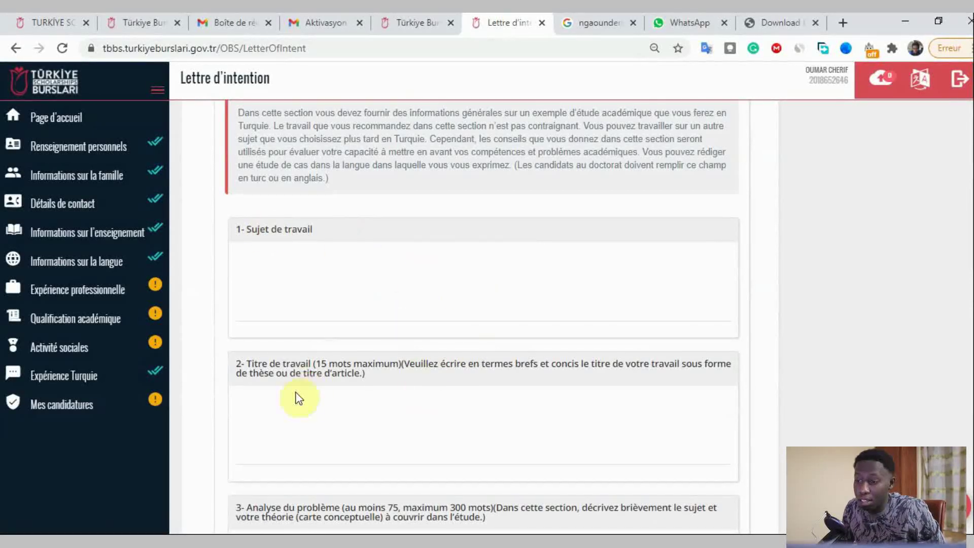
{"action": "left_click", "coordinate": [383, 402]}
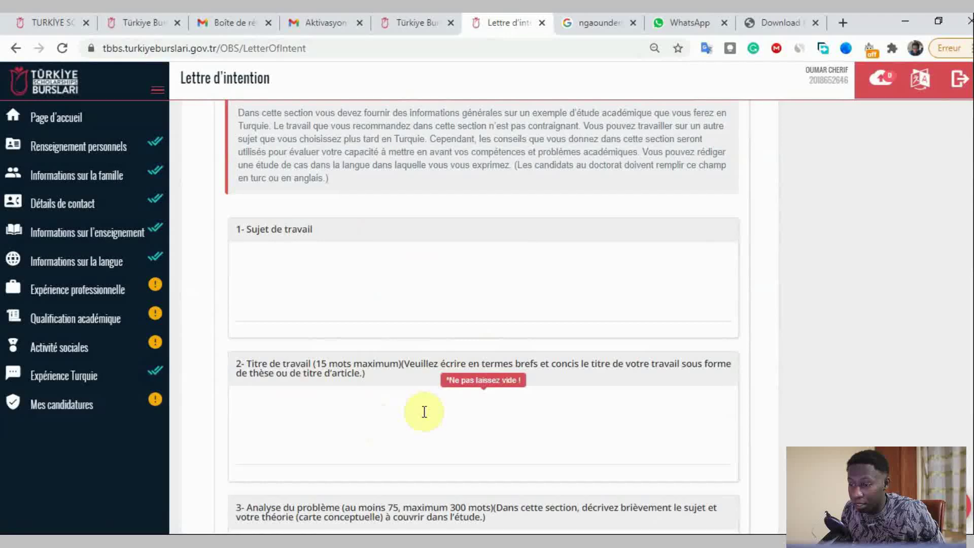
{"action": "scroll", "coordinate": [424, 412], "scroll_direction": "down", "scroll_amount": 3}
{"action": "left_click", "coordinate": [477, 388]}
{"action": "scroll", "coordinate": [477, 388], "scroll_direction": "down", "scroll_amount": 4}
{"action": "left_click", "coordinate": [474, 382]}
{"action": "scroll", "coordinate": [476, 380], "scroll_direction": "down", "scroll_amount": 4}
{"action": "left_click", "coordinate": [424, 406]}
{"action": "scroll", "coordinate": [463, 392], "scroll_direction": "down", "scroll_amount": 3}
{"action": "left_click", "coordinate": [464, 392]}
{"action": "scroll", "coordinate": [464, 391], "scroll_direction": "down", "scroll_amount": 1}
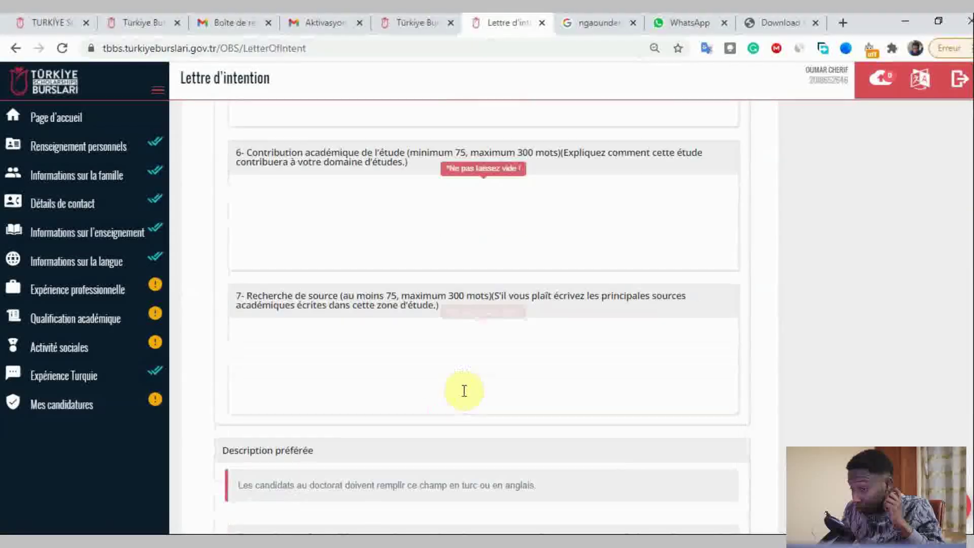
{"action": "scroll", "coordinate": [464, 390], "scroll_direction": "up", "scroll_amount": 11}
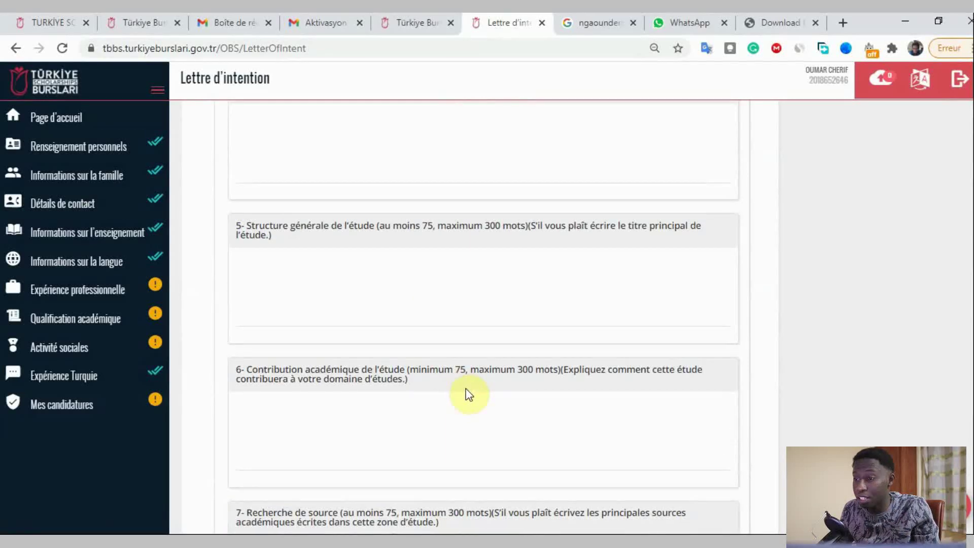
{"action": "scroll", "coordinate": [470, 390], "scroll_direction": "up", "scroll_amount": 8}
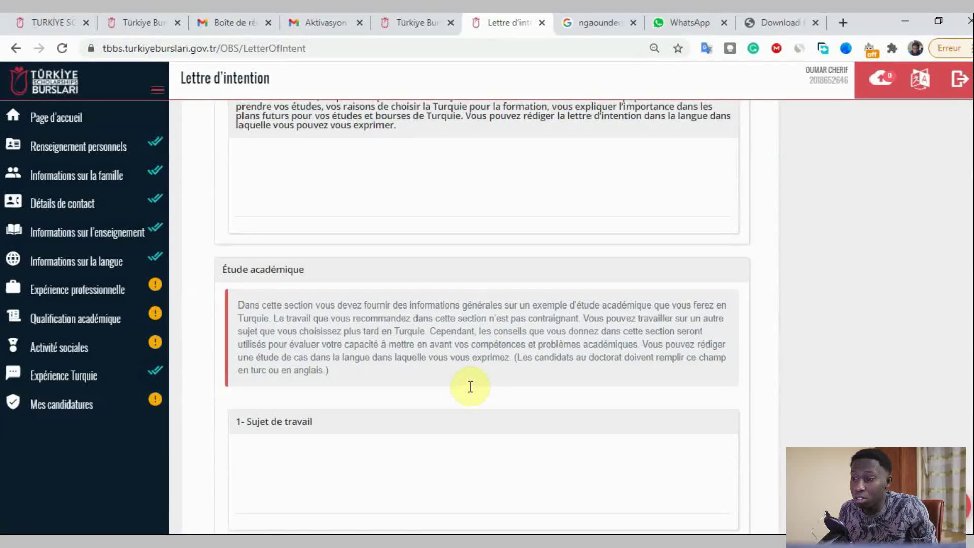
{"action": "scroll", "coordinate": [470, 386], "scroll_direction": "up", "scroll_amount": 6}
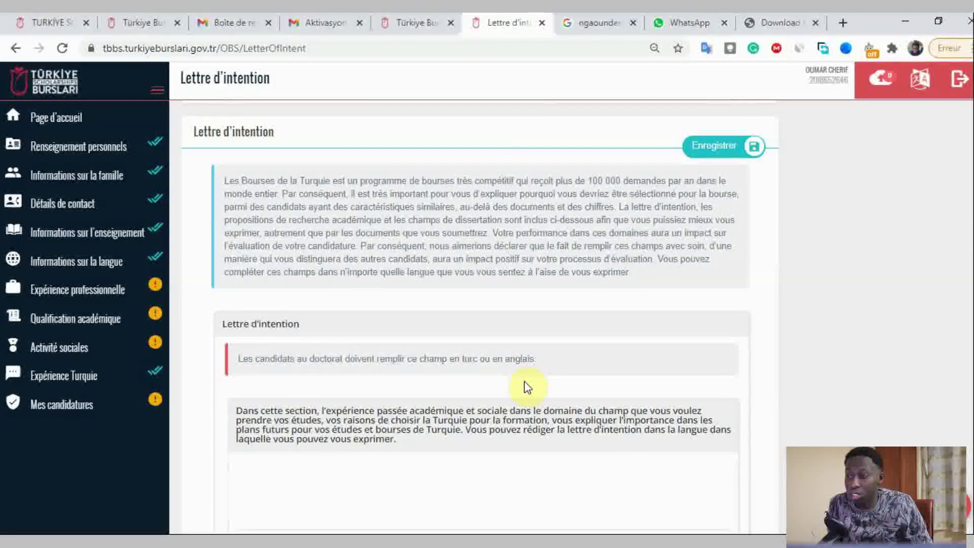
{"action": "scroll", "coordinate": [527, 387], "scroll_direction": "up", "scroll_amount": 5}
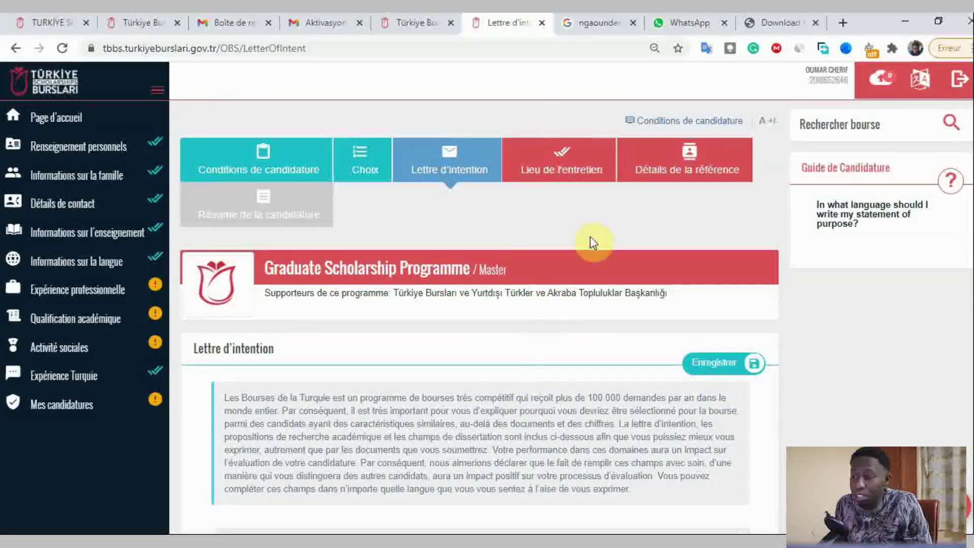
{"action": "scroll", "coordinate": [587, 205], "scroll_direction": "down", "scroll_amount": 2}
{"action": "scroll", "coordinate": [587, 203], "scroll_direction": "up", "scroll_amount": 2}
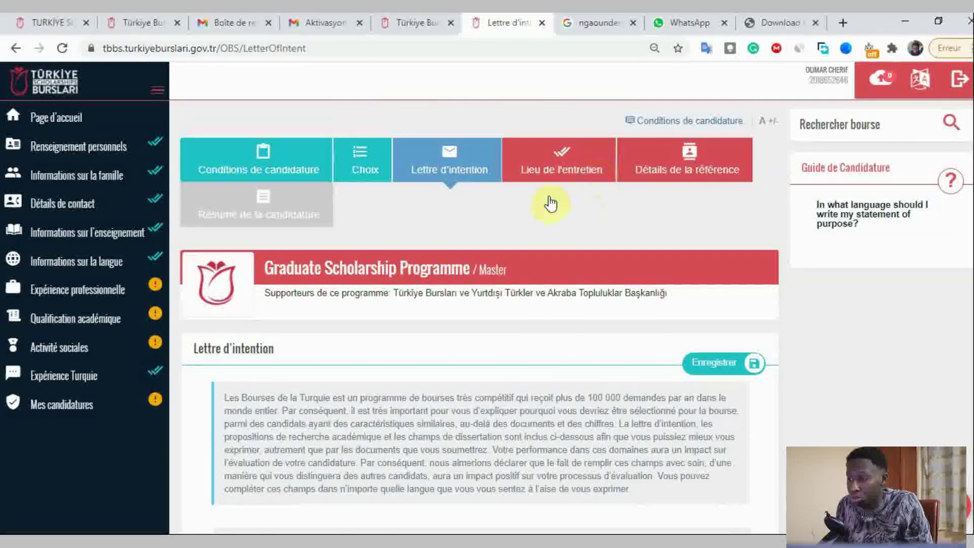
- In Lieu de l'entretien, pick Chad as the country and N'Djamena as the city
{"action": "left_click", "coordinate": [579, 168]}
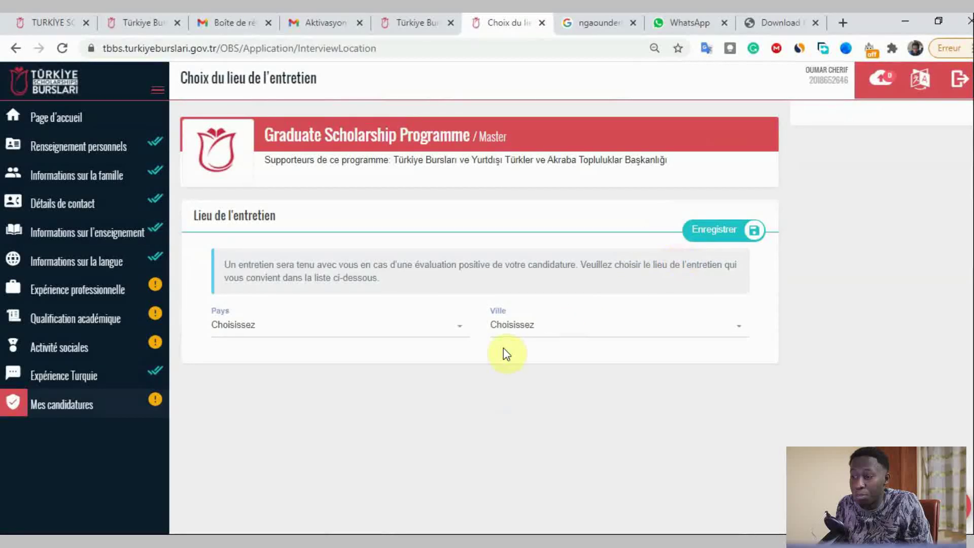
{"action": "left_click", "coordinate": [348, 329]}
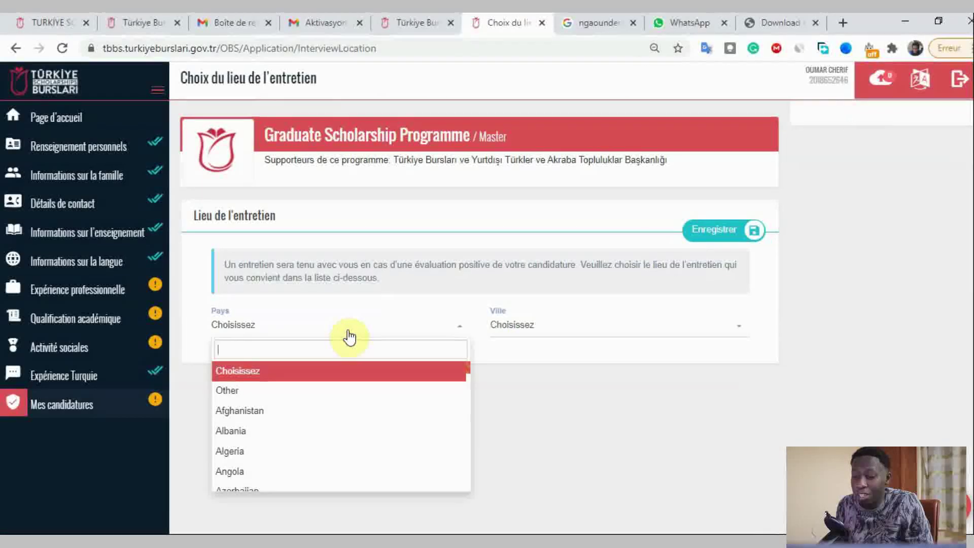
{"action": "type", "text": "cha"}
{"action": "key", "text": "Return"}
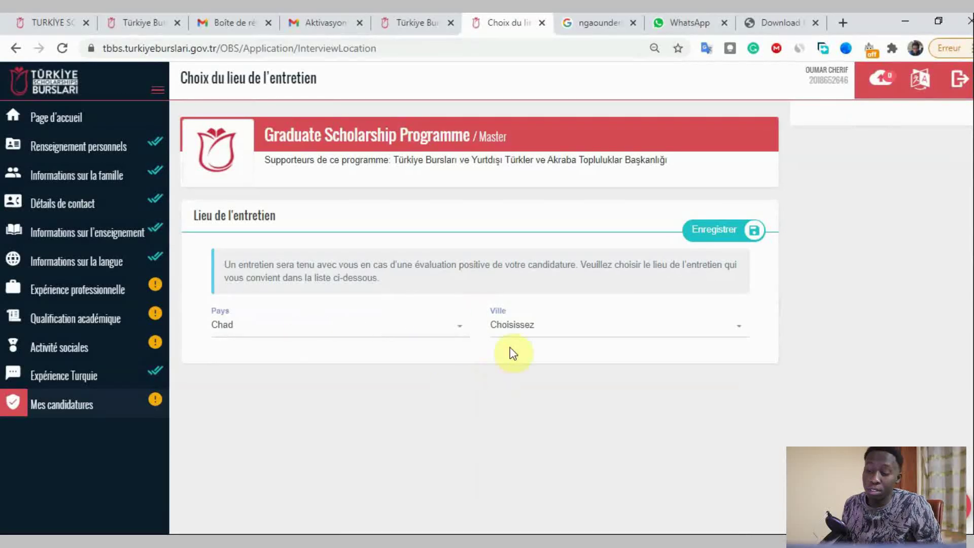
{"action": "left_click", "coordinate": [521, 330]}
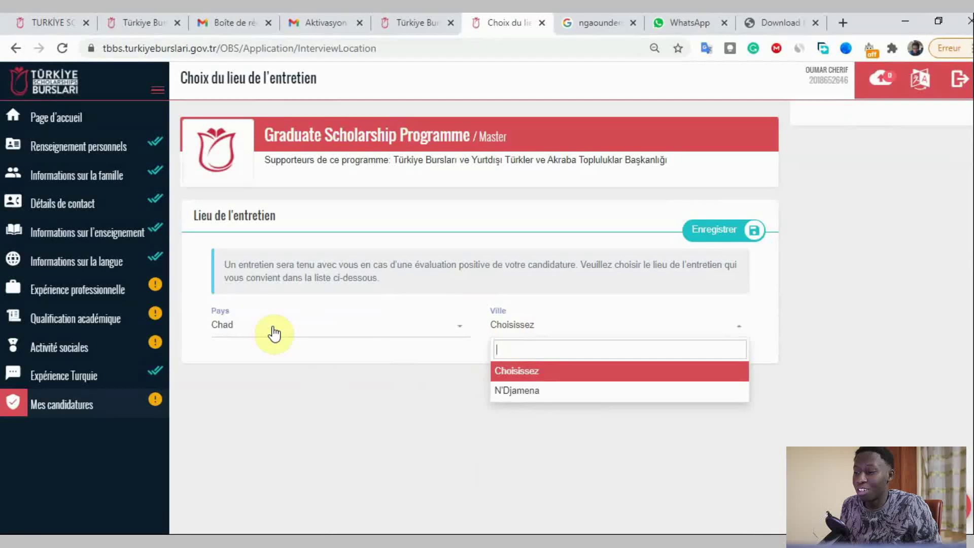
{"action": "left_click", "coordinate": [561, 395]}
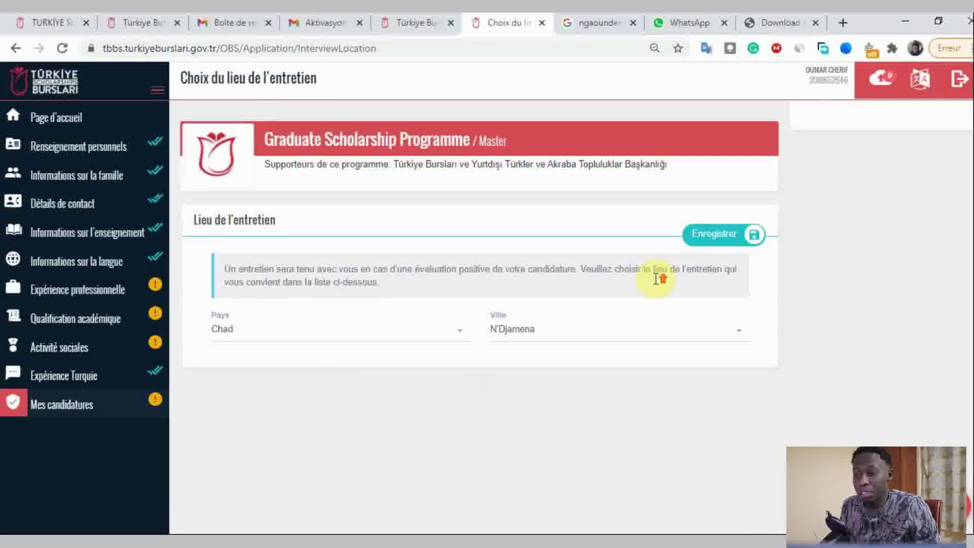
{"action": "scroll", "coordinate": [659, 276], "scroll_direction": "up", "scroll_amount": 3}
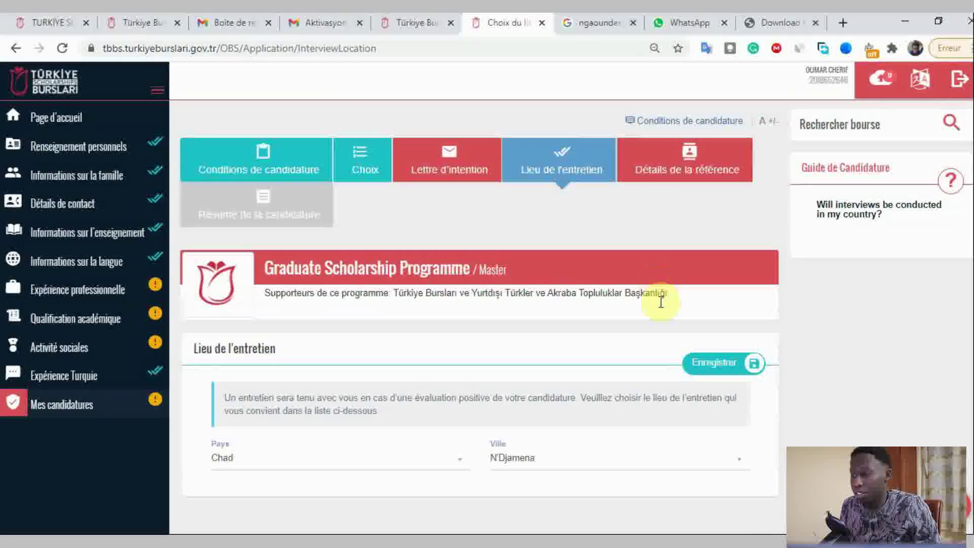
- Open and reload Détails de la référence, confirming the referee list is empty
{"action": "left_click", "coordinate": [702, 178]}
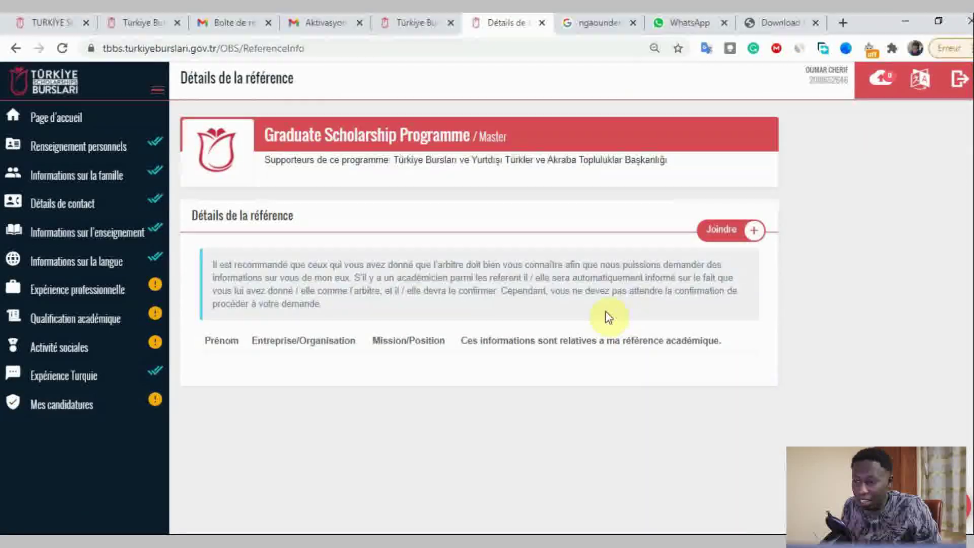
{"action": "scroll", "coordinate": [449, 293], "scroll_direction": "up", "scroll_amount": 3}
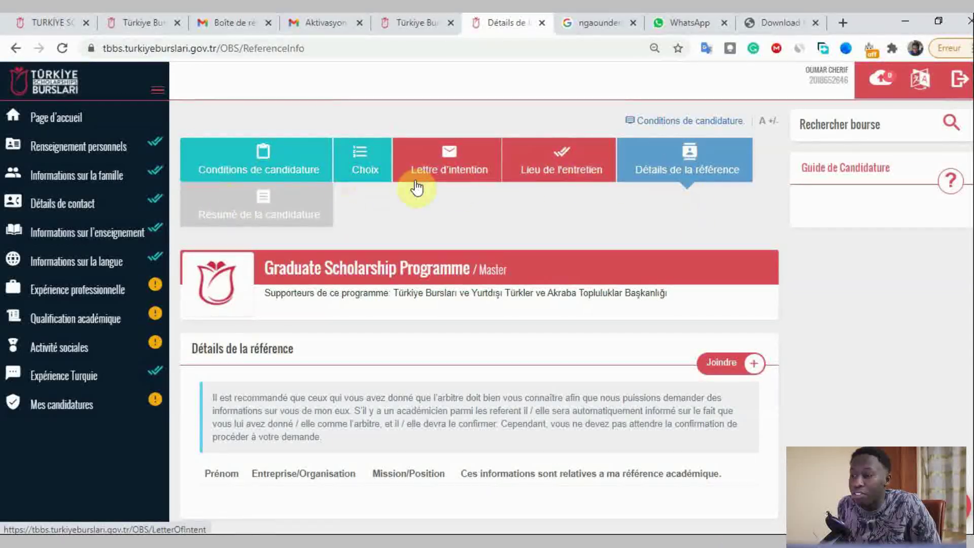
{"action": "left_click", "coordinate": [295, 213]}
{"action": "left_click", "coordinate": [628, 156]}
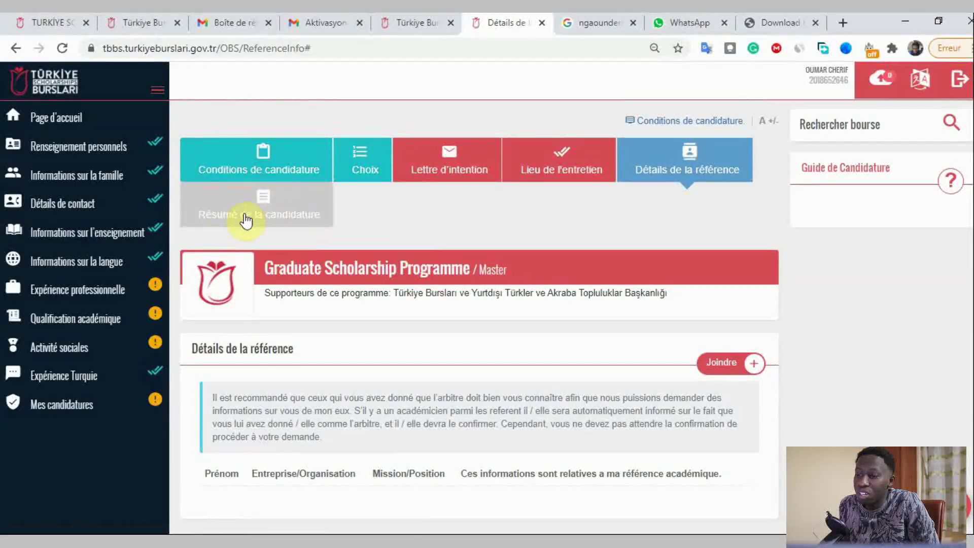
{"action": "scroll", "coordinate": [443, 203], "scroll_direction": "down", "scroll_amount": 3}
{"action": "scroll", "coordinate": [443, 203], "scroll_direction": "up", "scroll_amount": 3}
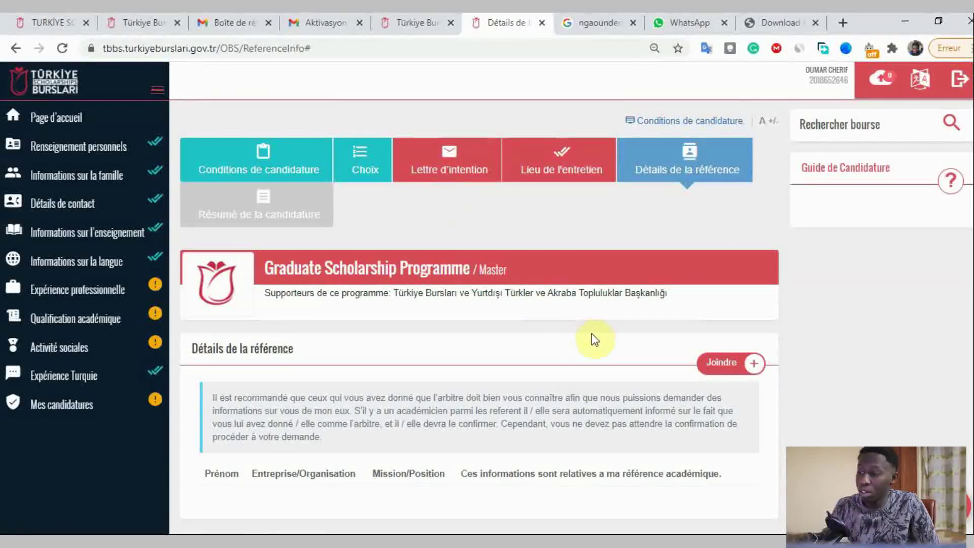
{"action": "scroll", "coordinate": [588, 340], "scroll_direction": "down", "scroll_amount": 3}
{"action": "scroll", "coordinate": [600, 354], "scroll_direction": "up", "scroll_amount": 3}
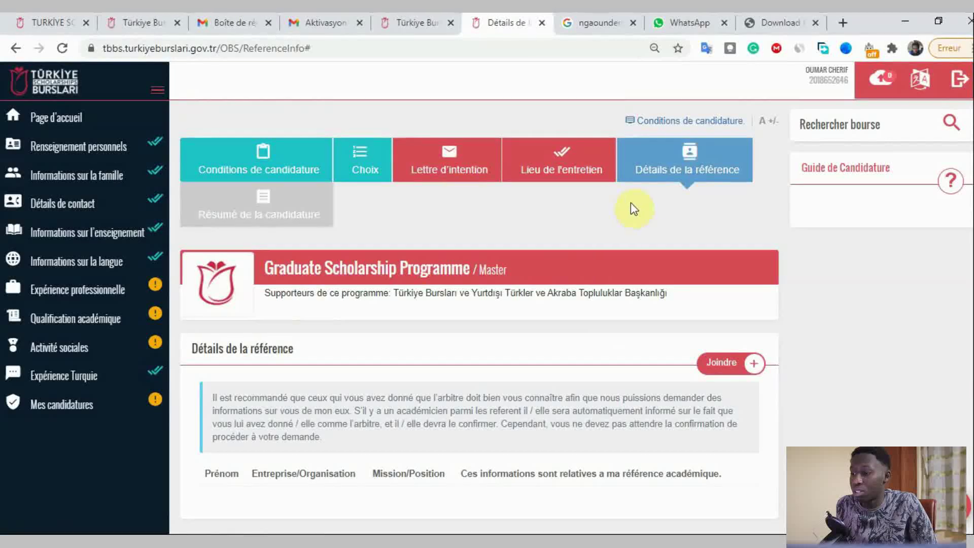
{"action": "scroll", "coordinate": [387, 255], "scroll_direction": "down", "scroll_amount": 3}
{"action": "scroll", "coordinate": [386, 255], "scroll_direction": "up", "scroll_amount": 3}
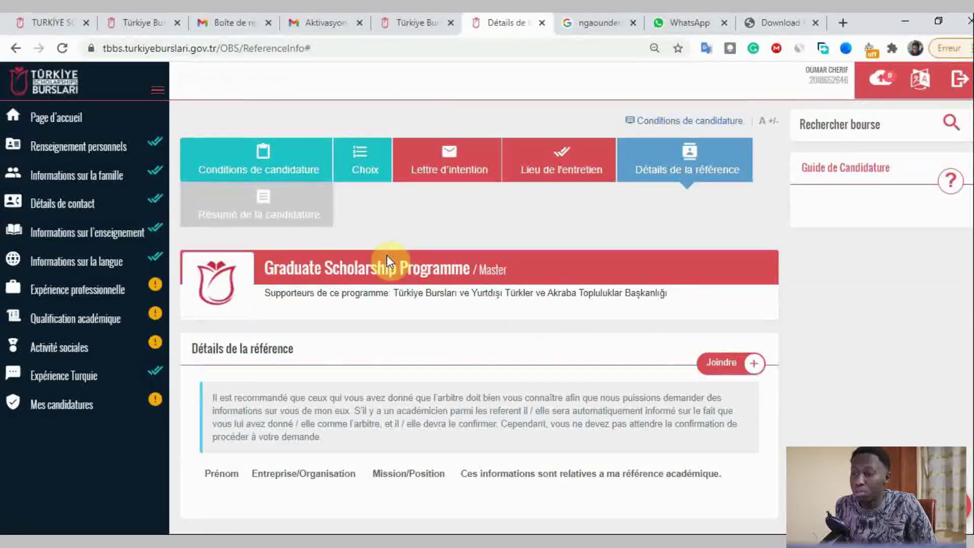